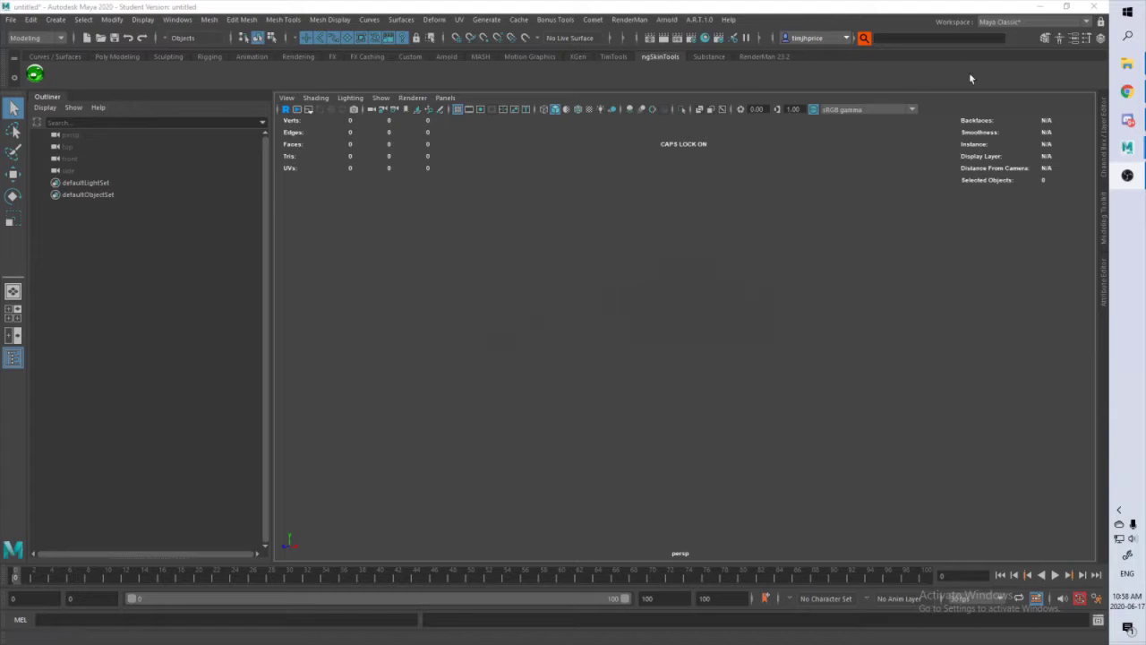
# Step: Scroll the ART tutorial playlist down to the ARTv1 downloading and installing videos
pyautogui.click(1127, 92)
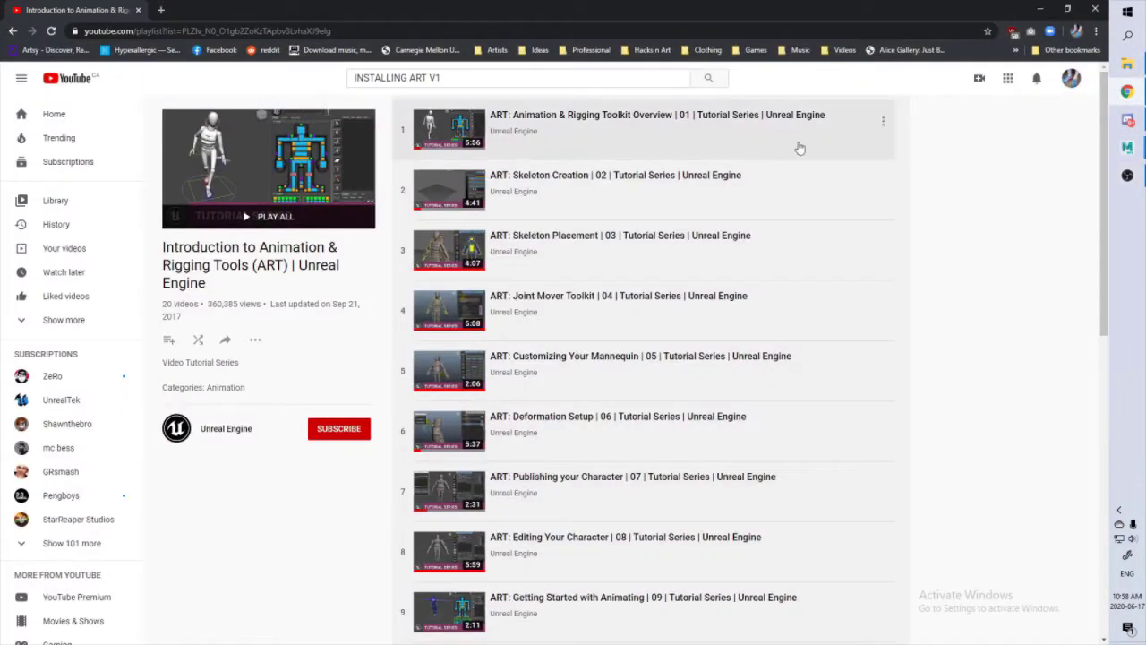
pyautogui.scroll(-2, 566, 217)
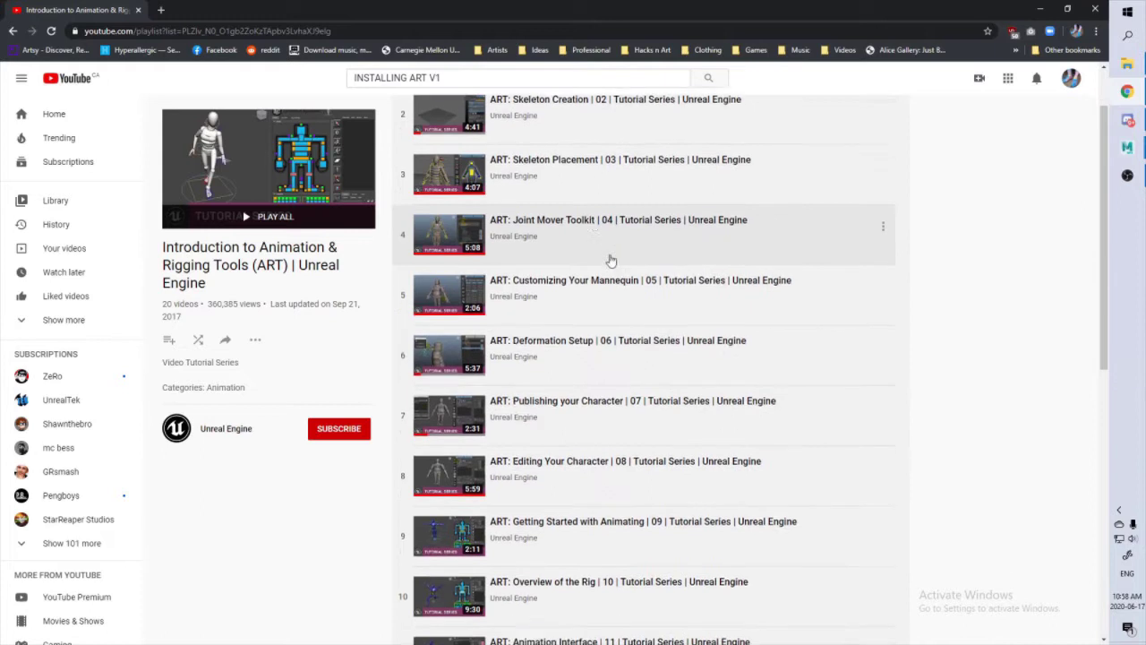
pyautogui.scroll(-3, 609, 256)
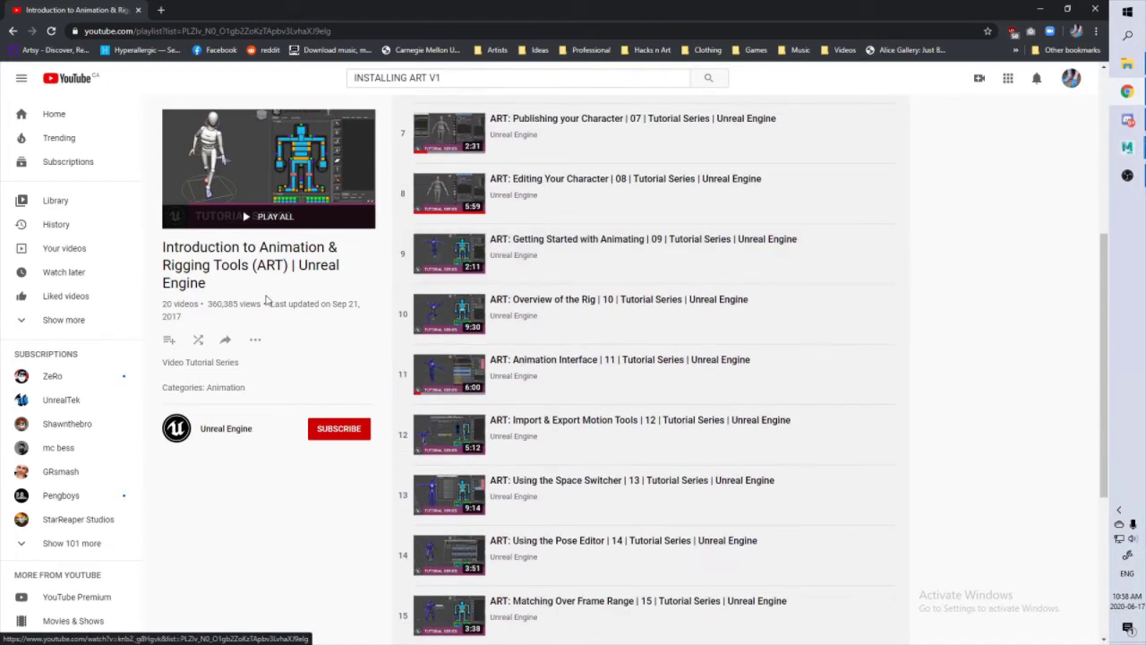
pyautogui.scroll(-3, 604, 339)
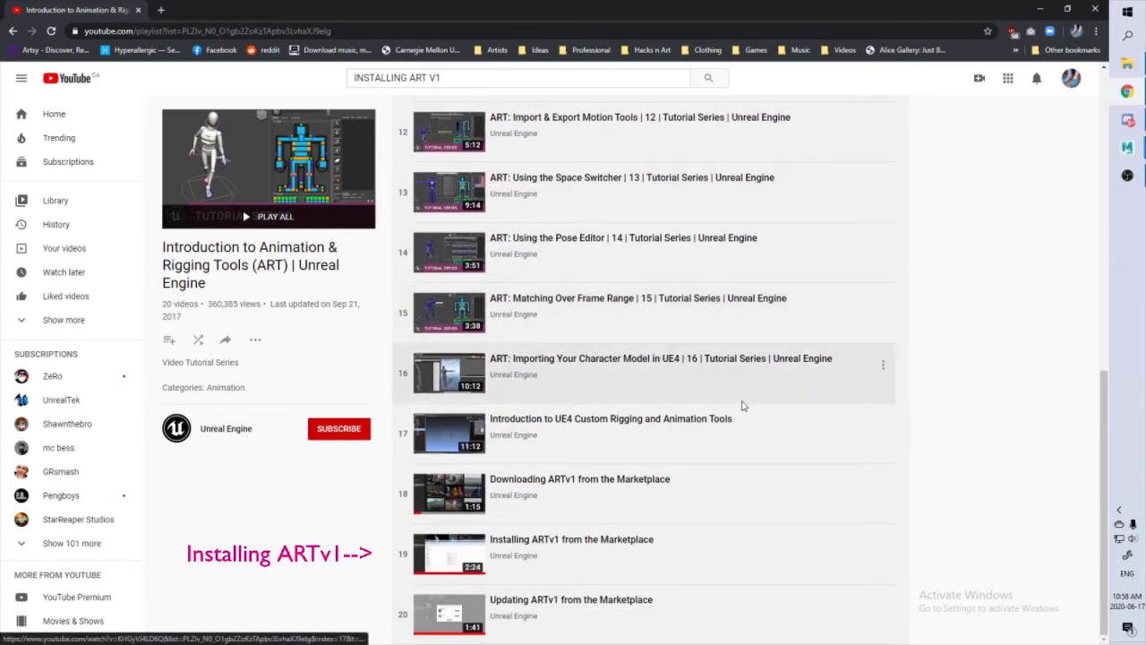
pyautogui.scroll(1, 744, 406)
pyautogui.scroll(4, 742, 406)
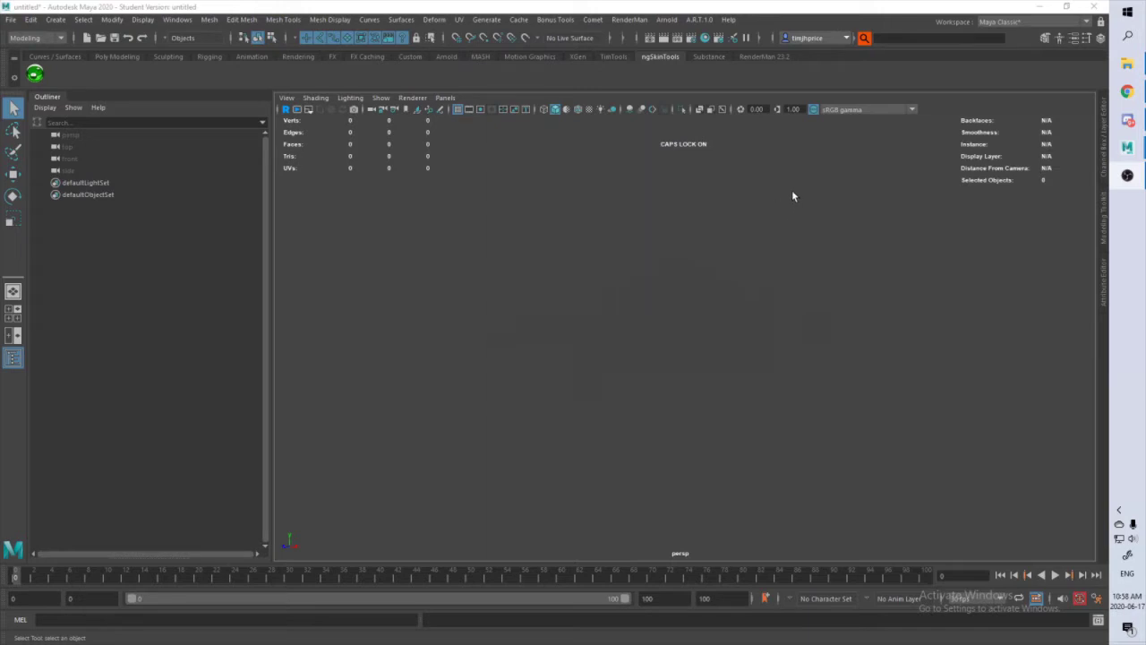
# Step: Launch the A.R.T 1.0 Character Rig Creator and confirm switching the world up axis to Z
pyautogui.click(700, 19)
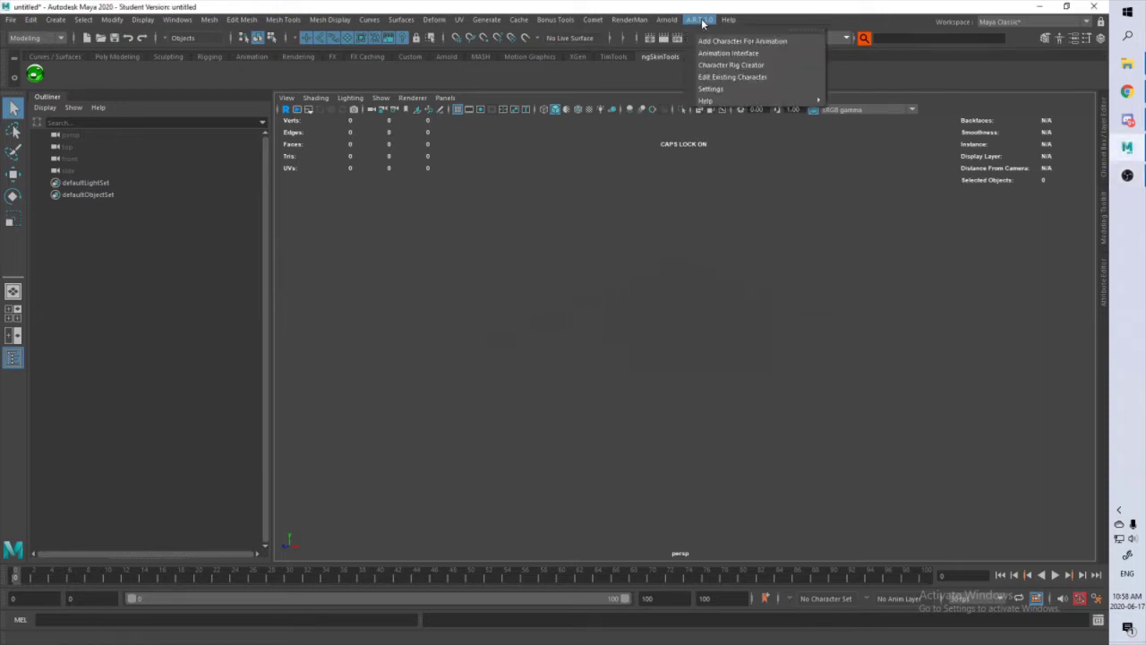
pyautogui.click(726, 64)
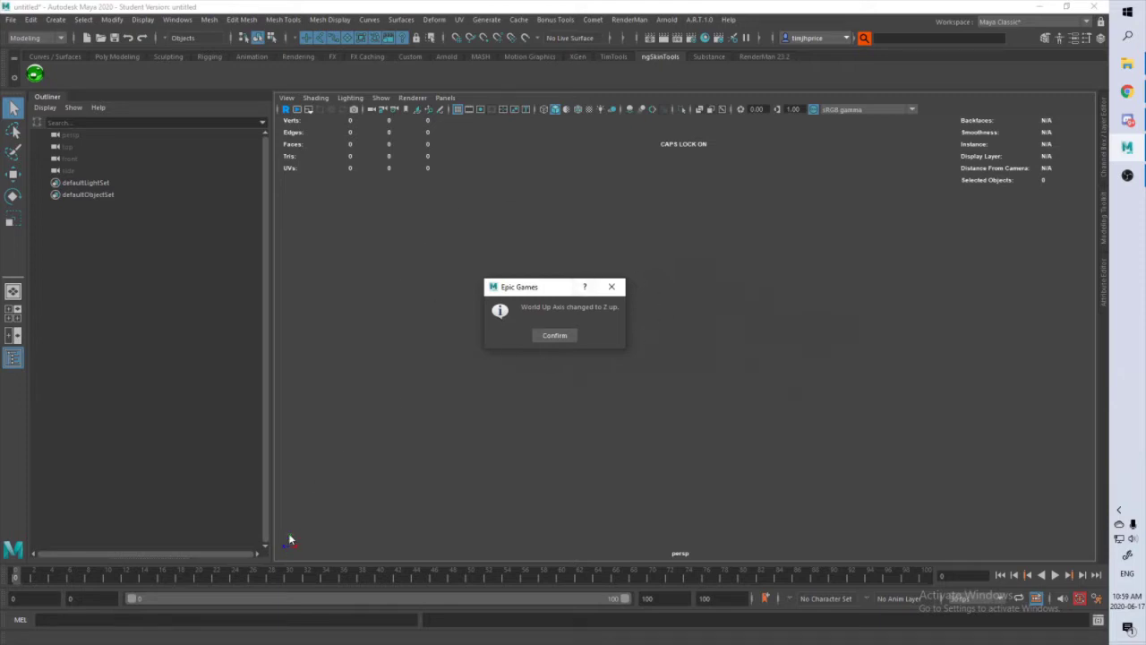
pyautogui.click(557, 337)
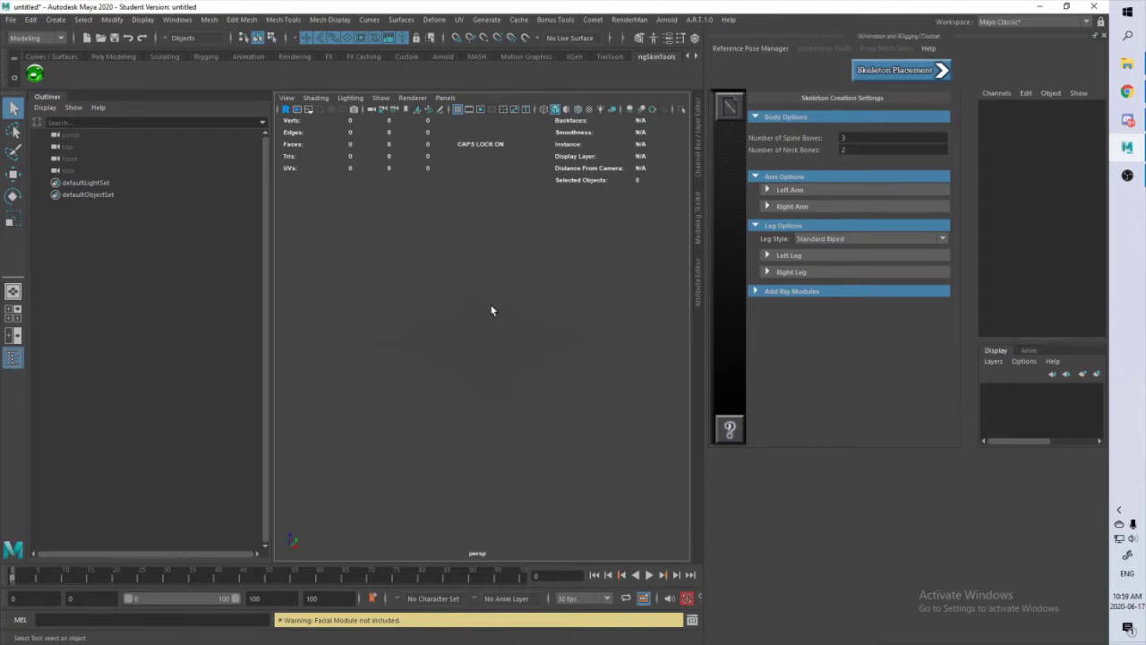
pyautogui.click(290, 99)
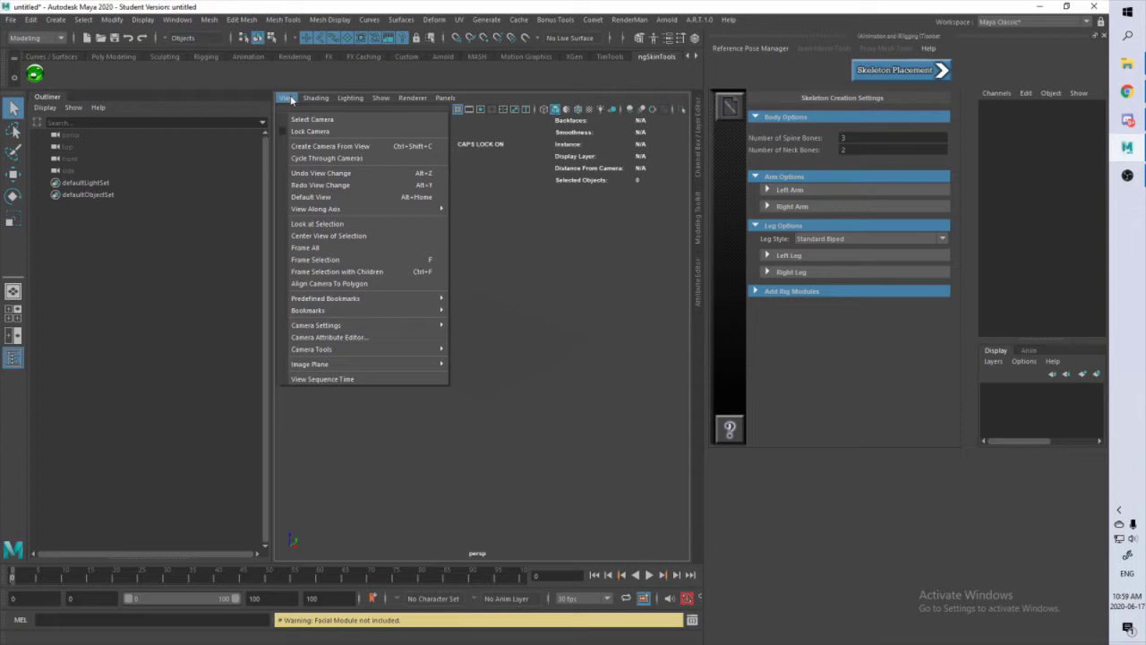
pyautogui.moveTo(323, 306)
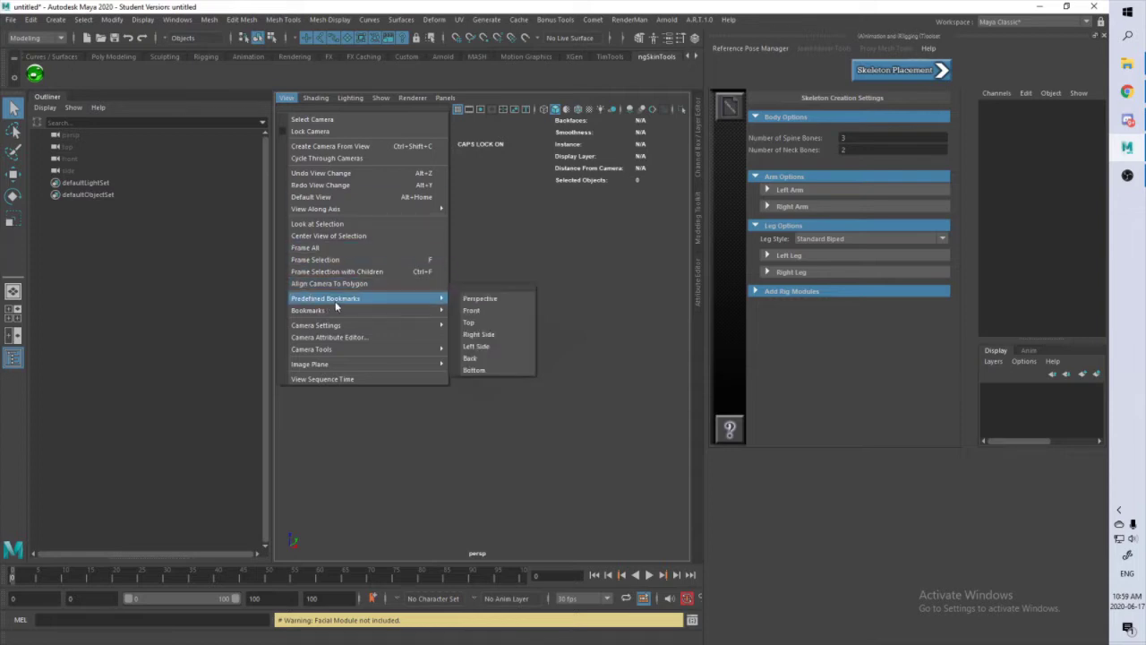
pyautogui.click(486, 302)
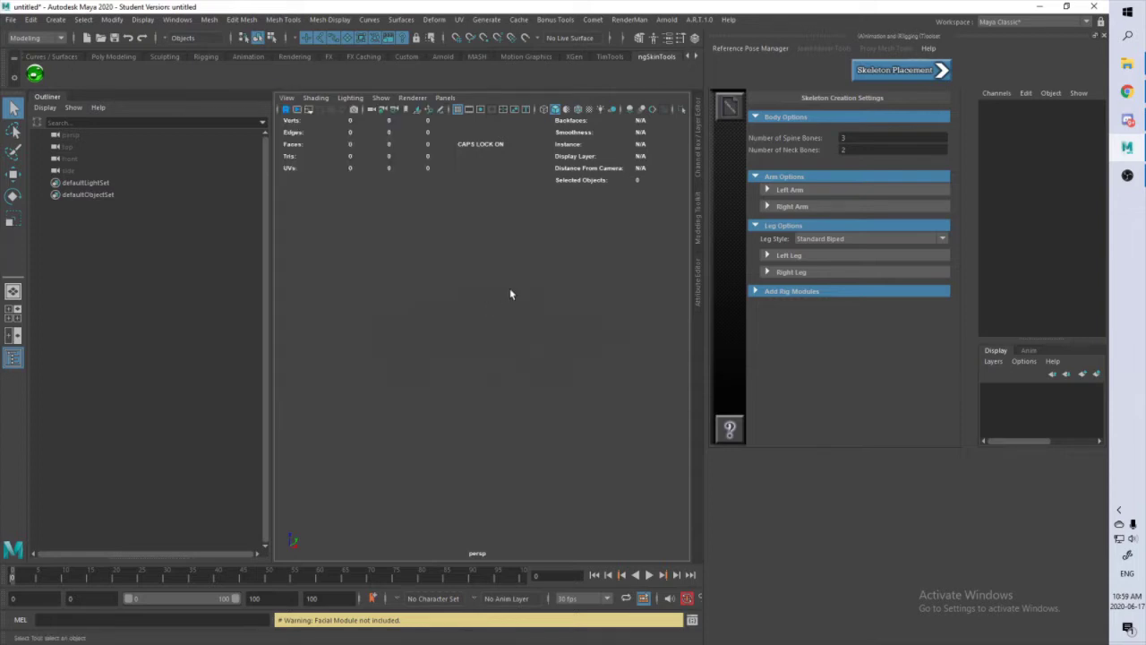
pyautogui.moveTo(541, 305)
pyautogui.keyDown('alt'); pyautogui.mouseDown()
pyautogui.moveTo(463, 310)
pyautogui.moveTo(493, 323)
pyautogui.moveTo(557, 305)
pyautogui.mouseUp(); pyautogui.keyUp('alt')
pyautogui.click(286, 97)
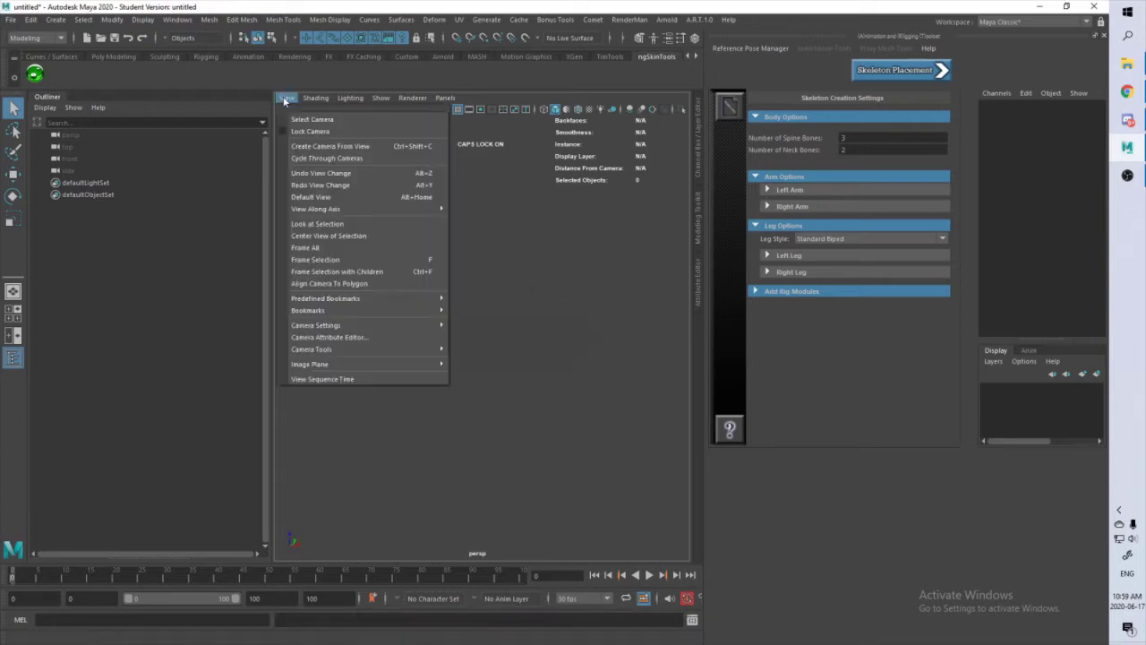
pyautogui.moveTo(322, 298)
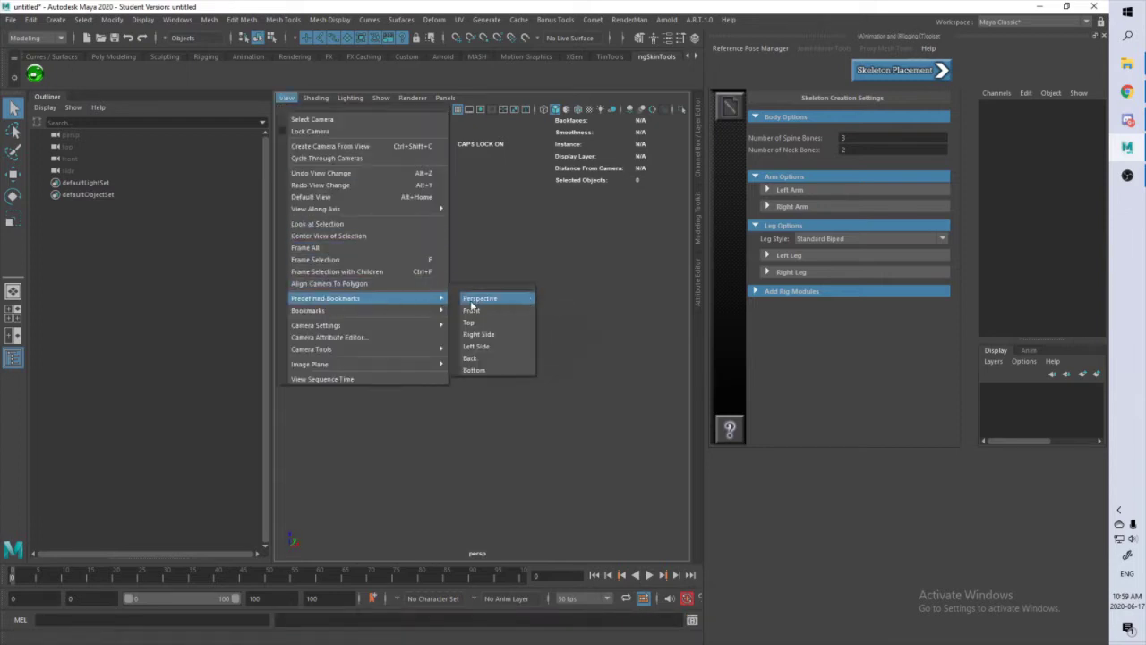
pyautogui.click(525, 217)
pyautogui.keyDown('alt'); pyautogui.moveTo(571, 249); pyautogui.dragTo(524, 305, button='middle'); pyautogui.keyUp('alt')
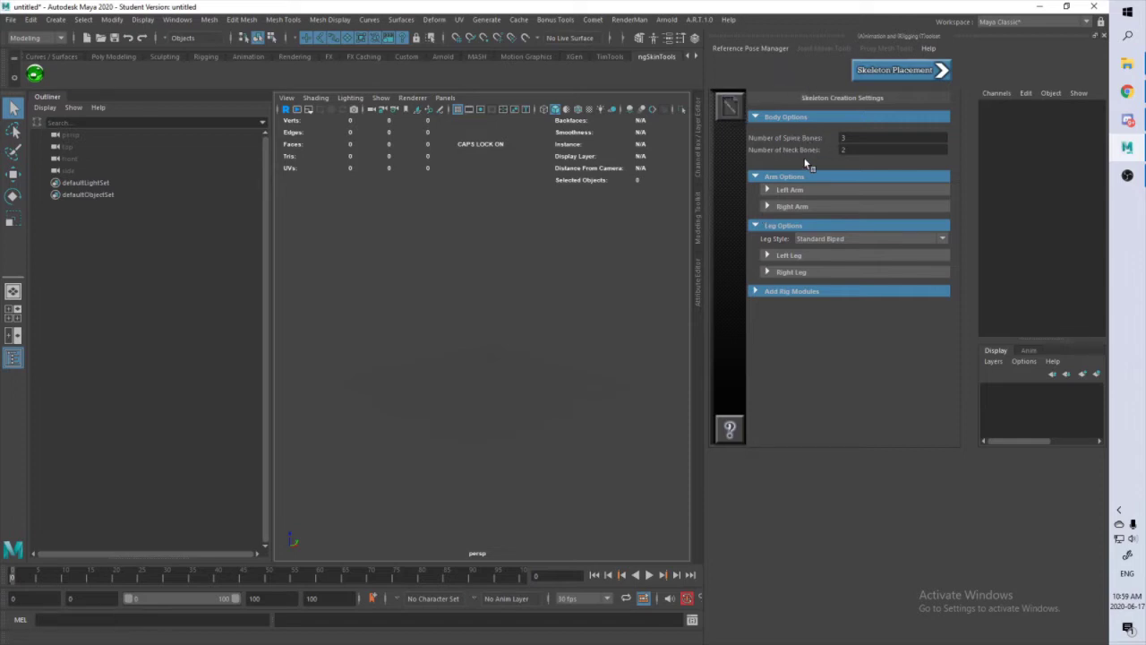
# Step: Expand Add Rig Modules and scroll through its module list and mirror suffix options
pyautogui.click(756, 293)
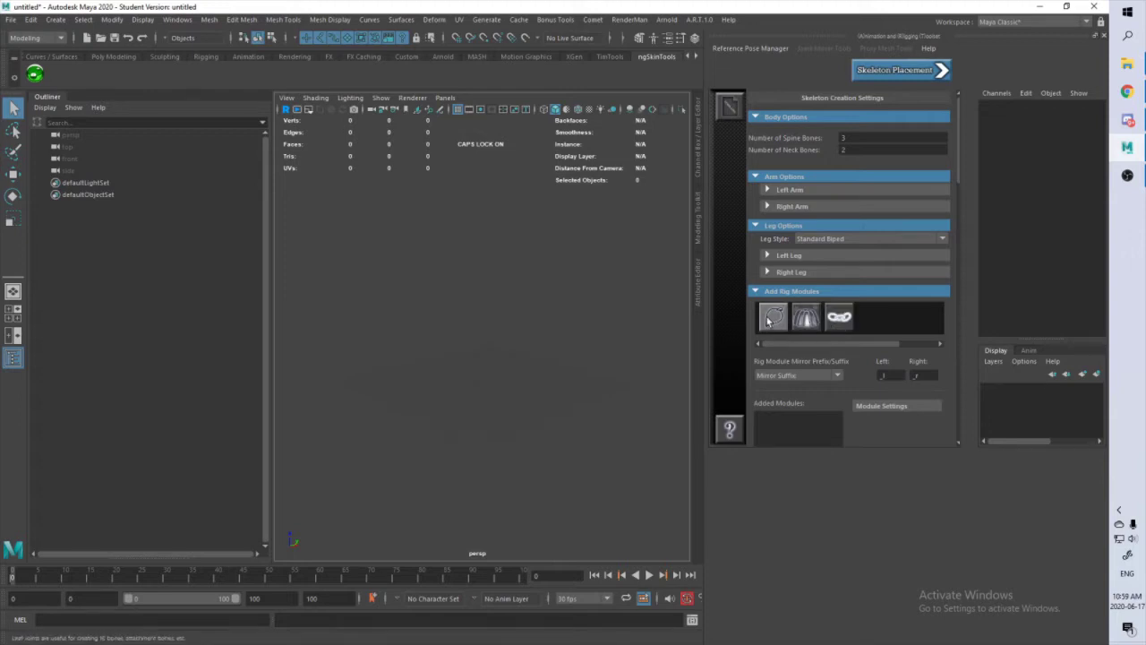
pyautogui.scroll(-2, 842, 335)
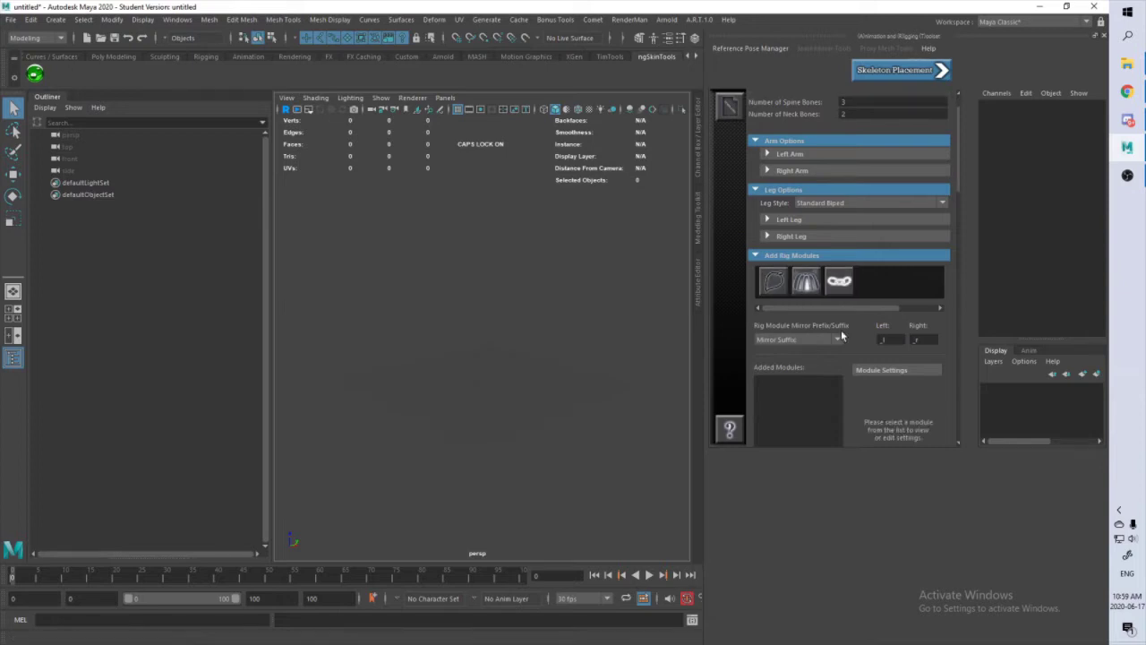
pyautogui.scroll(-3, 841, 336)
pyautogui.scroll(4, 833, 339)
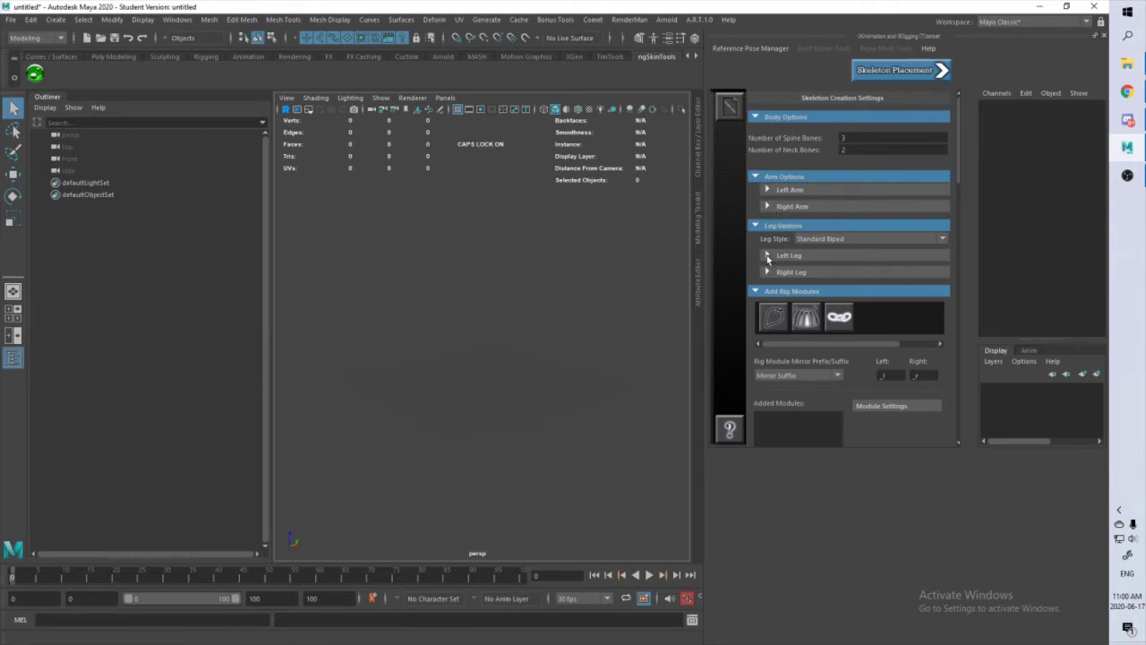
# Step: Include a ball joint in the Left Leg and set the Right Leg to Same as Left Leg
pyautogui.click(767, 257)
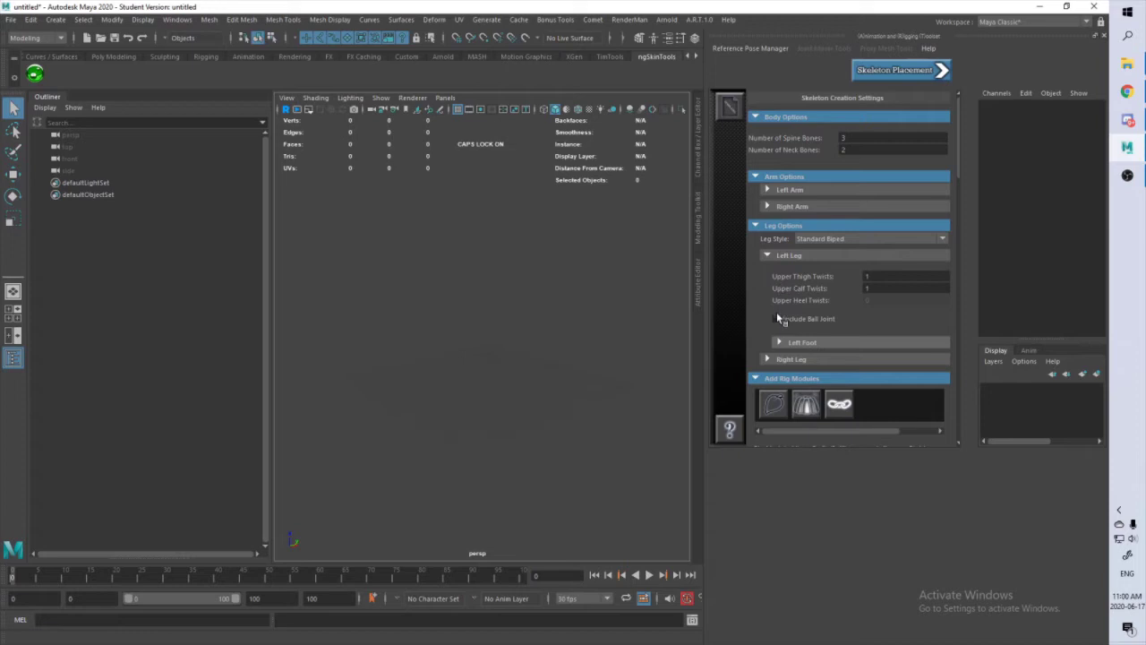
pyautogui.click(779, 343)
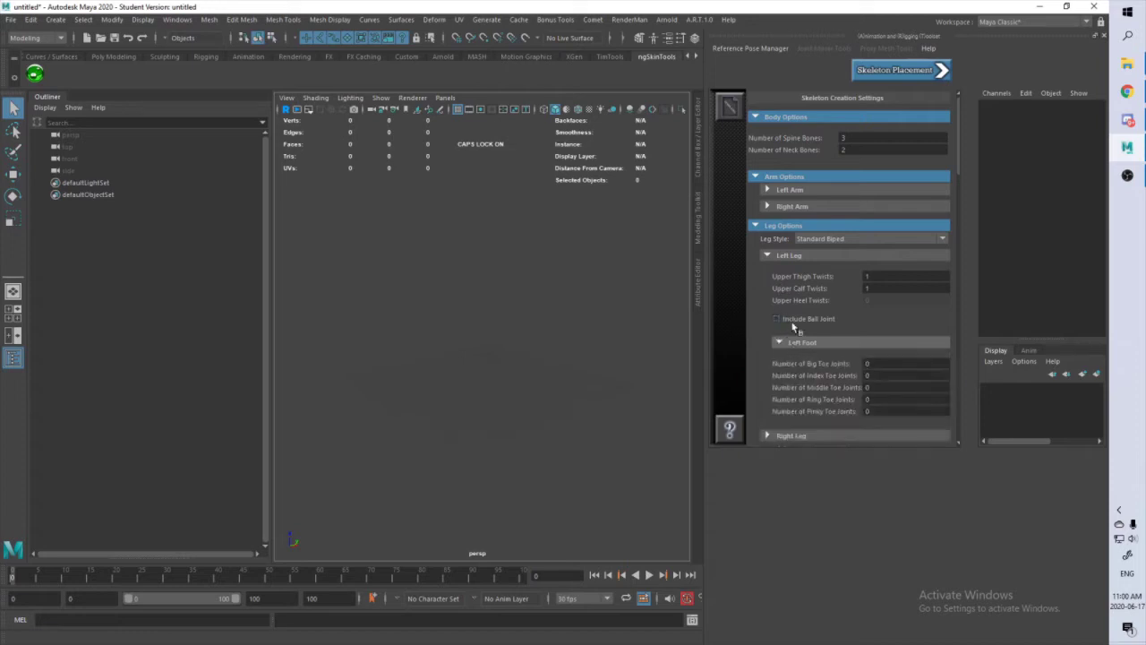
pyautogui.scroll(-1, 788, 324)
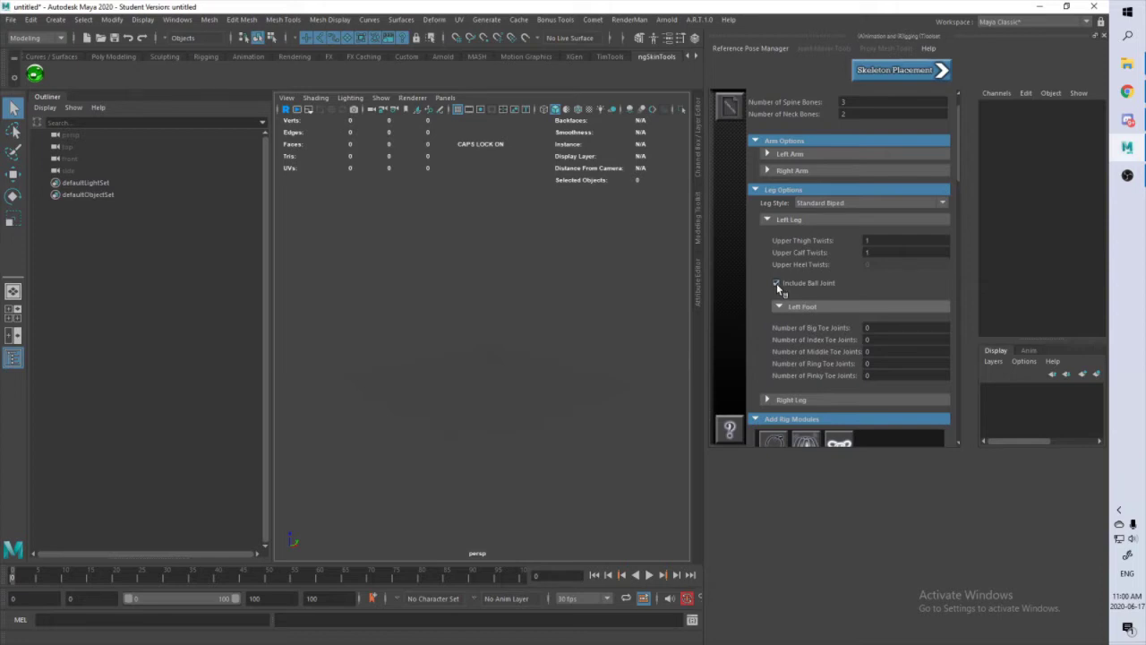
pyautogui.click(767, 400)
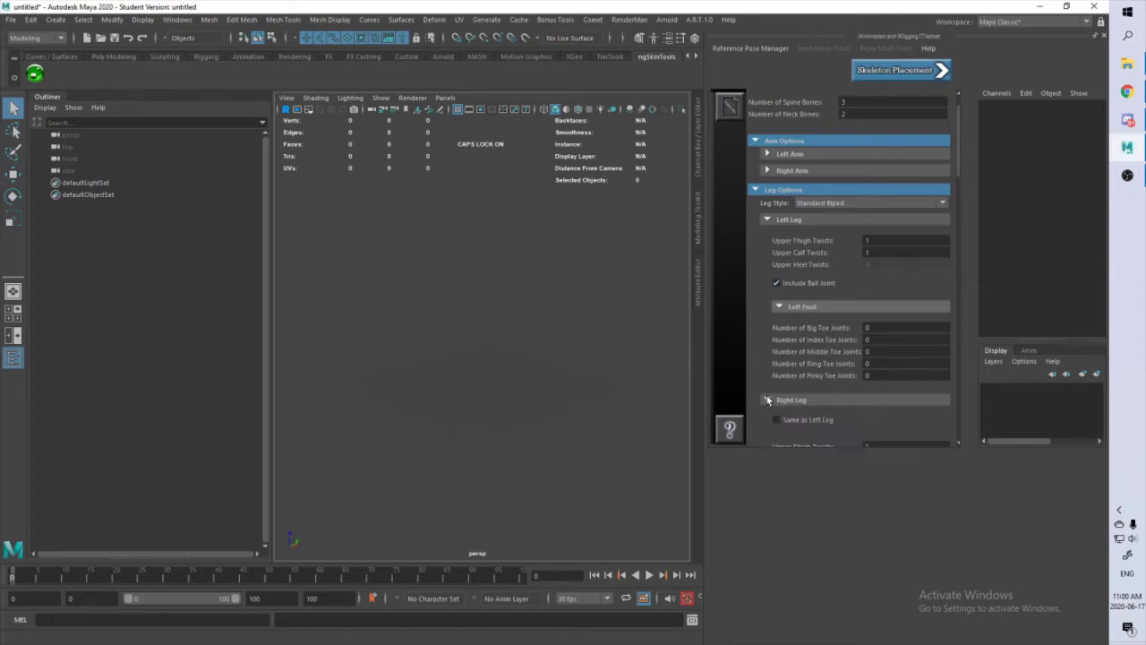
pyautogui.scroll(-3, 788, 382)
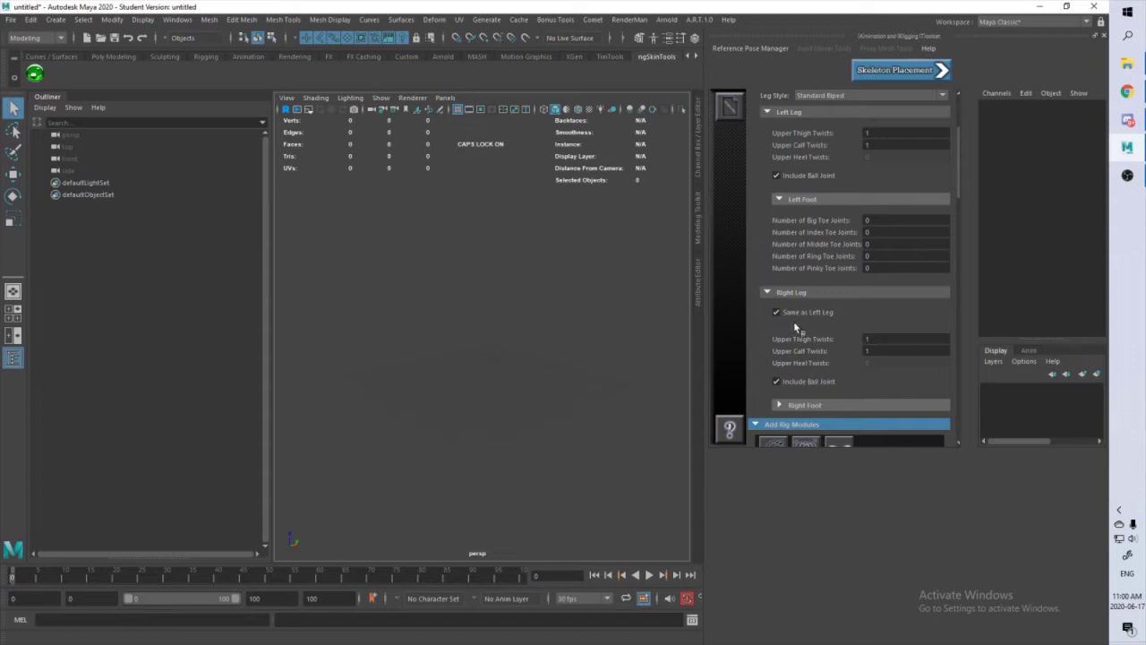
pyautogui.scroll(3, 833, 139)
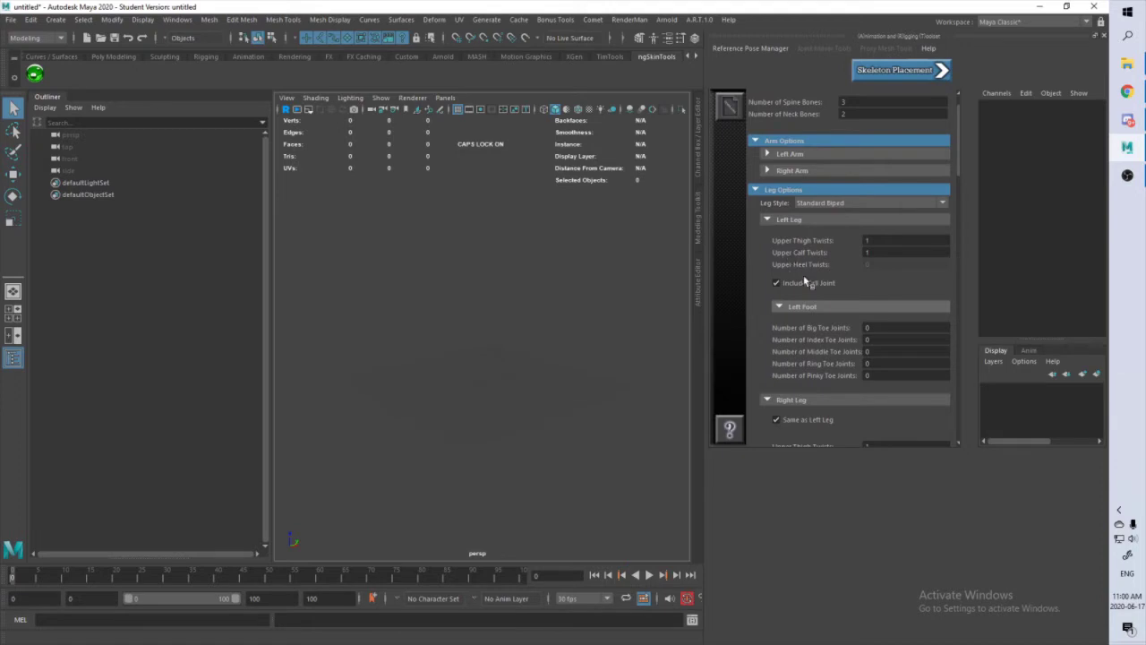
pyautogui.scroll(1, 833, 204)
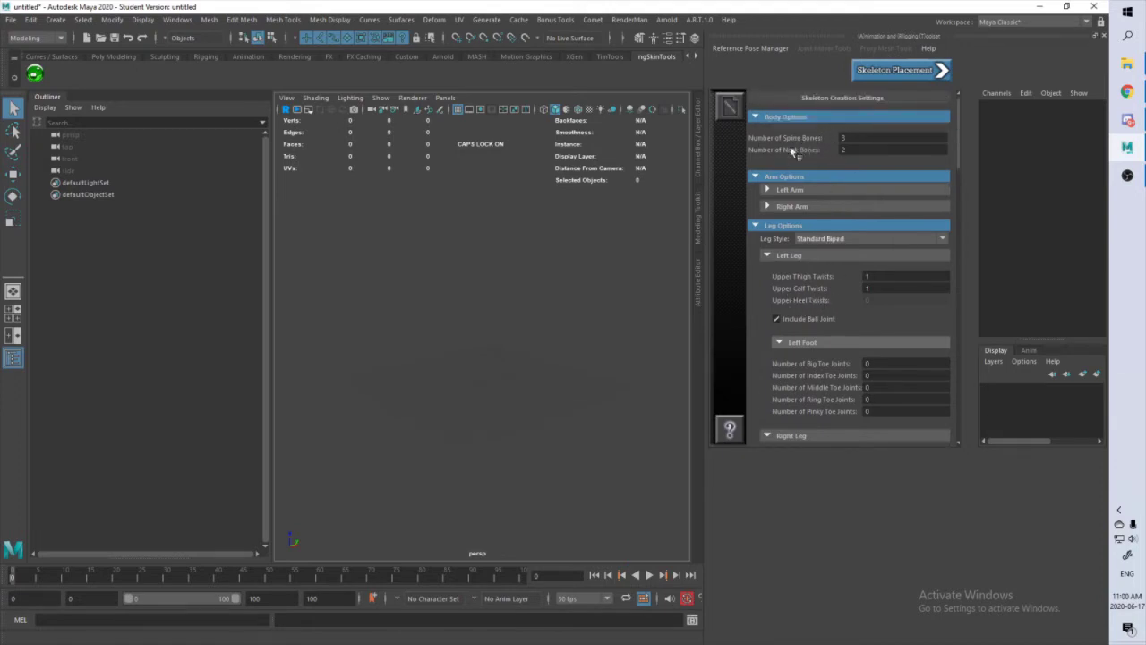
# Step: Go to Skeleton Placement and confirm building the skeleton with these parameters
pyautogui.click(732, 106)
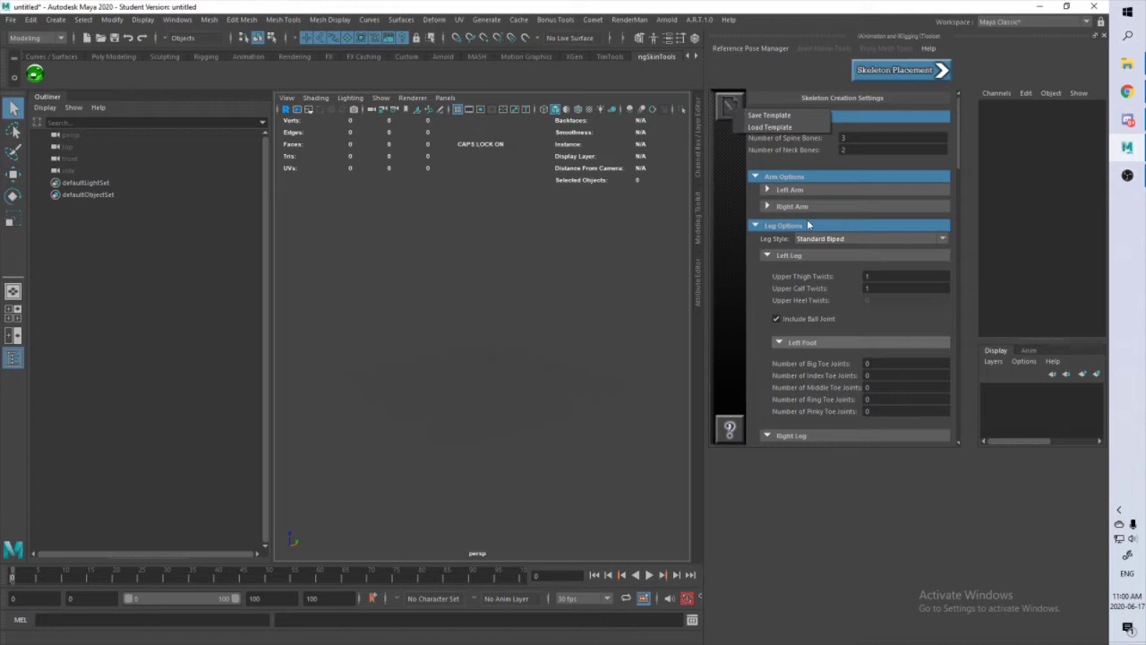
pyautogui.click(730, 179)
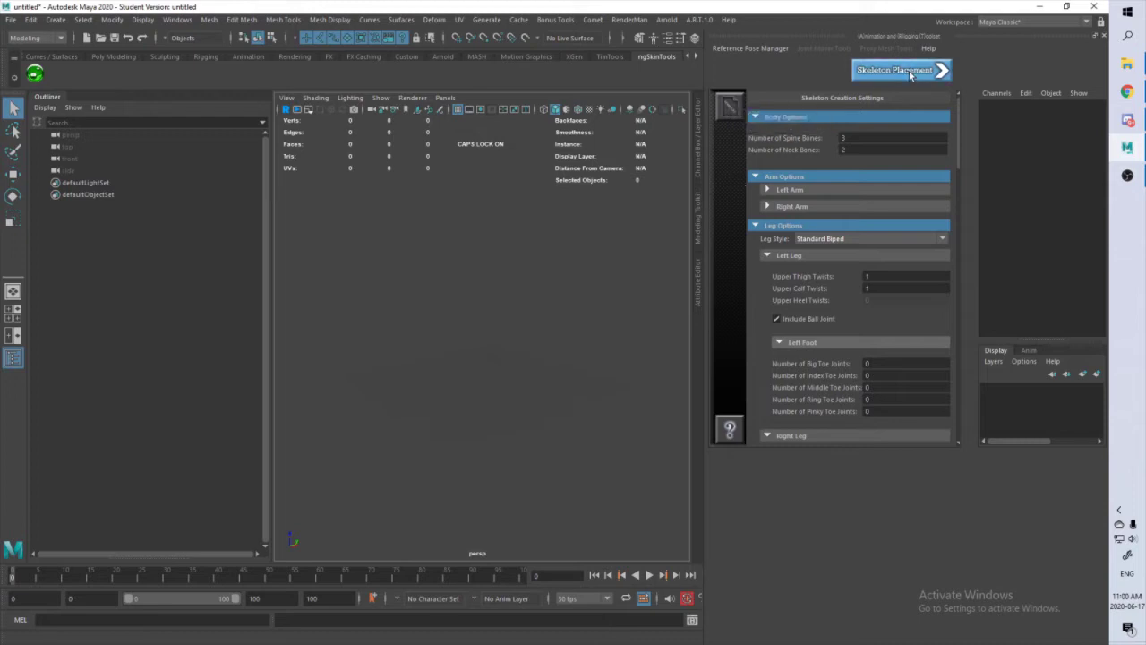
pyautogui.click(911, 75)
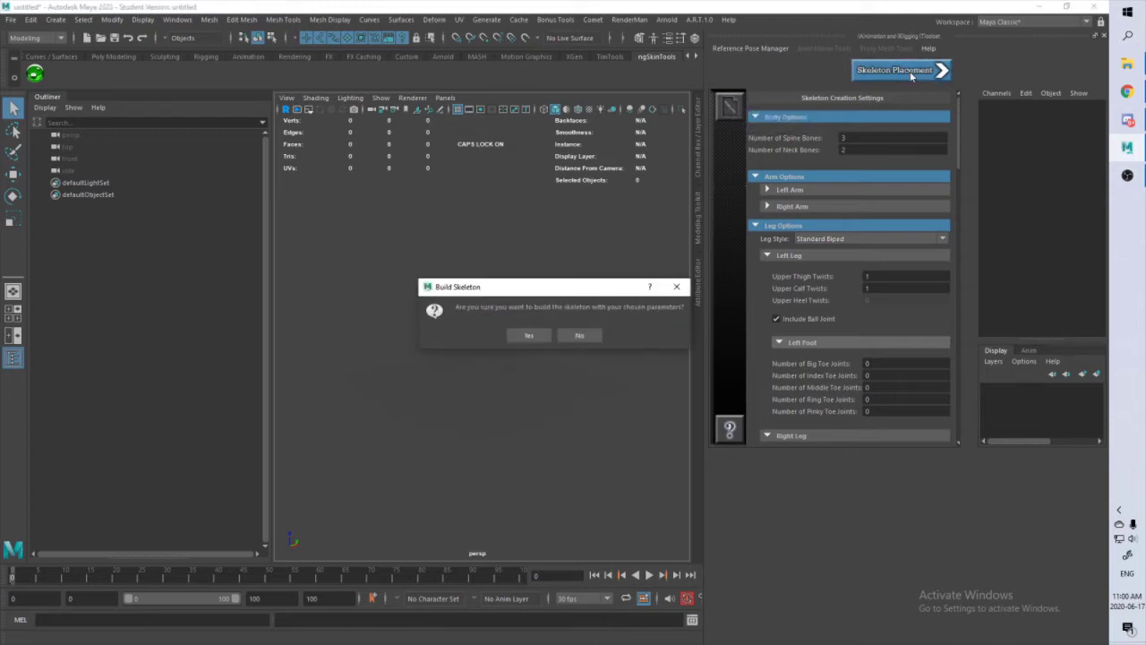
pyautogui.click(546, 336)
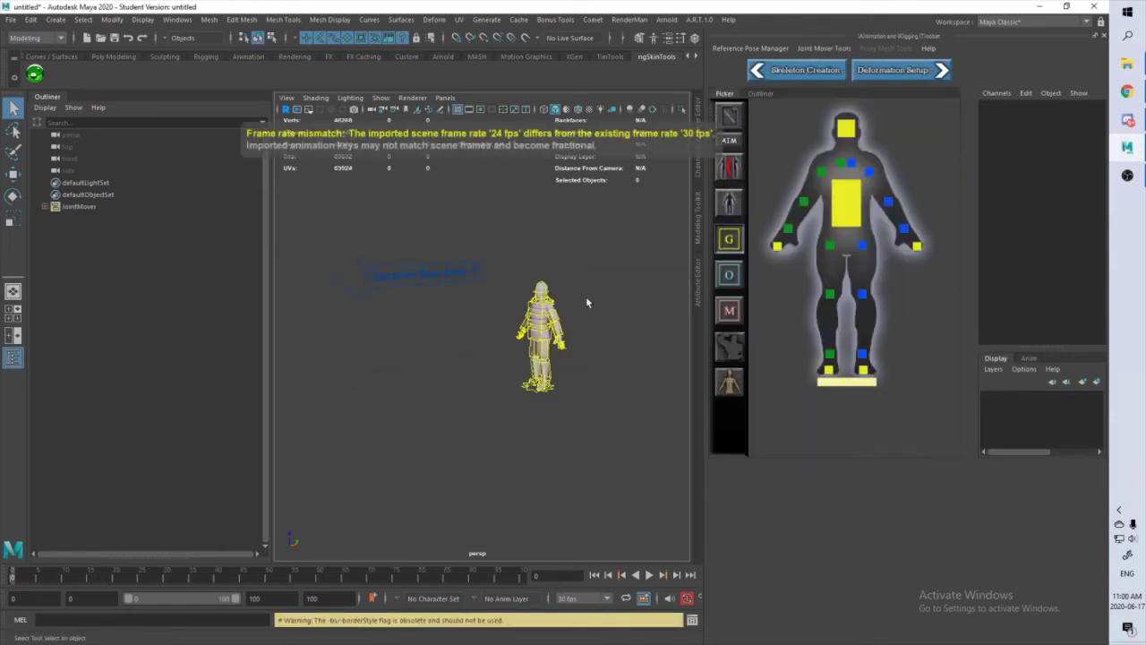
# Step: Reset the camera to the predefined Perspective bookmark and orbit around the new biped
pyautogui.moveTo(591, 315)
pyautogui.keyDown('alt'); pyautogui.mouseDown()
pyautogui.moveTo(627, 319)
pyautogui.moveTo(602, 295)
pyautogui.moveTo(545, 328)
pyautogui.moveTo(594, 317)
pyautogui.moveTo(573, 322)
pyautogui.mouseUp(); pyautogui.keyUp('alt')
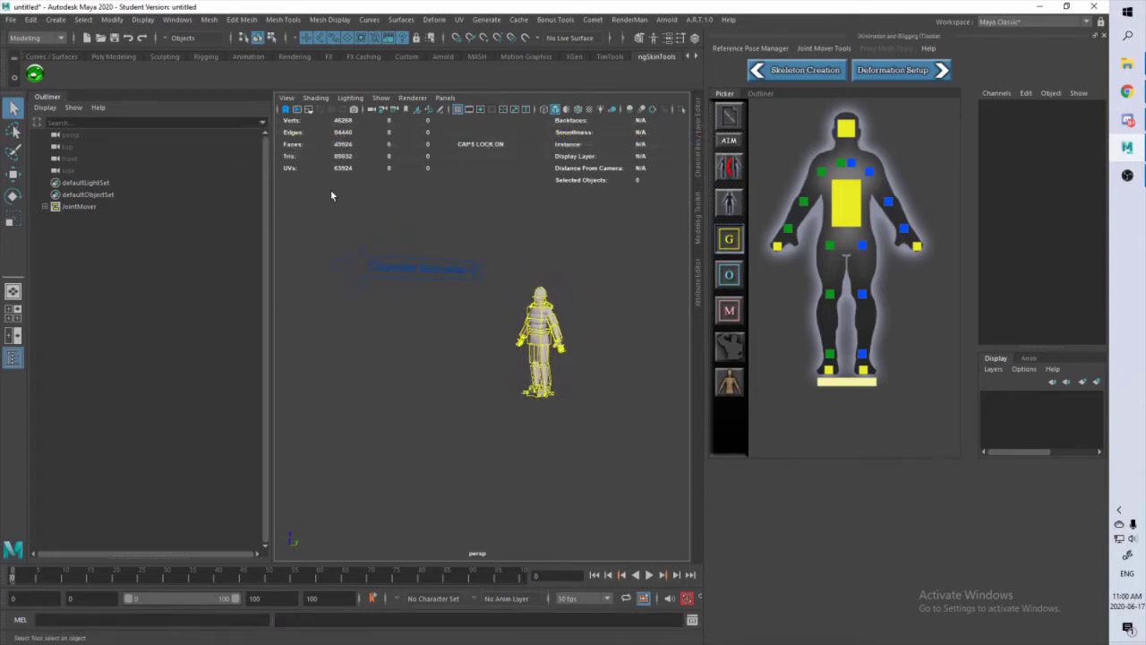
pyautogui.click(285, 100)
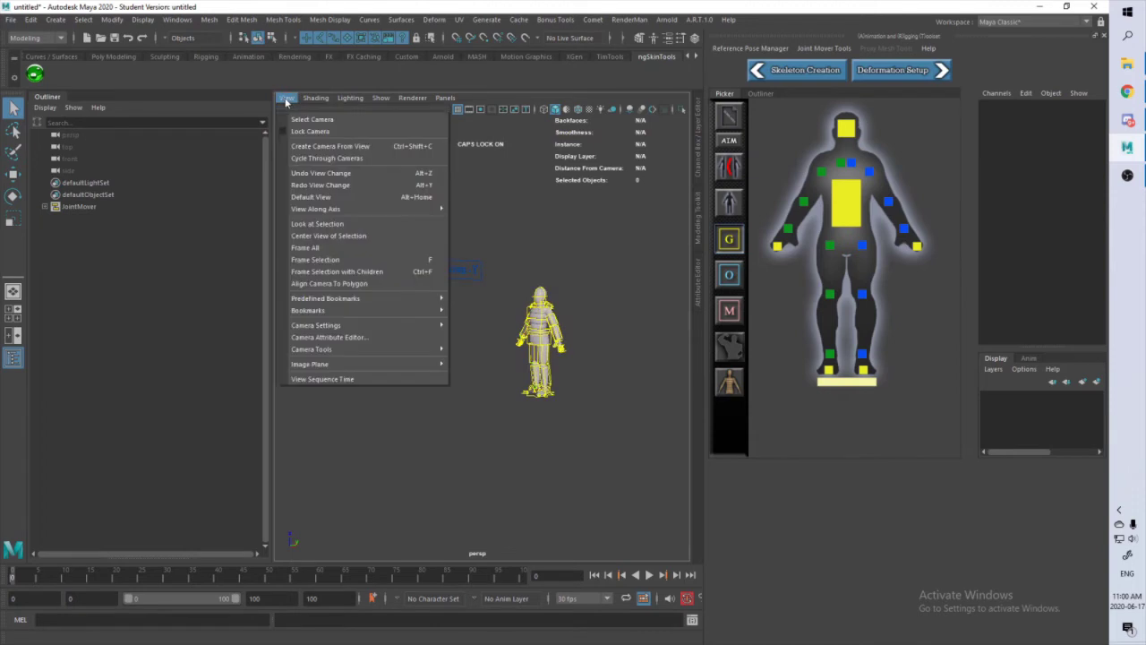
pyautogui.moveTo(333, 306)
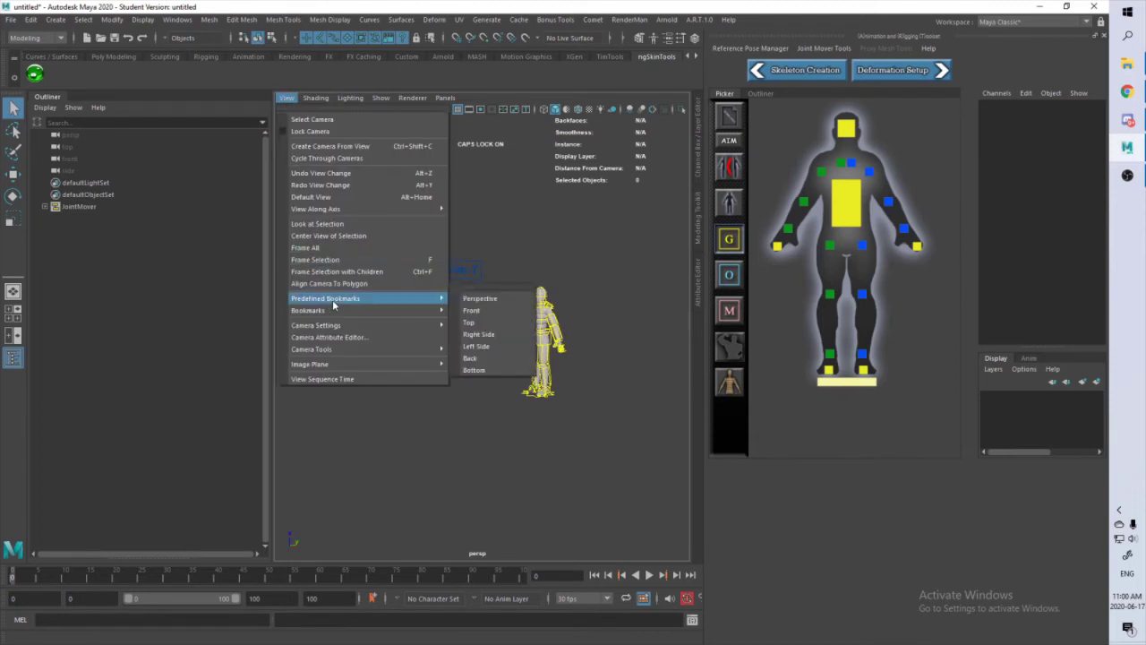
pyautogui.click(488, 299)
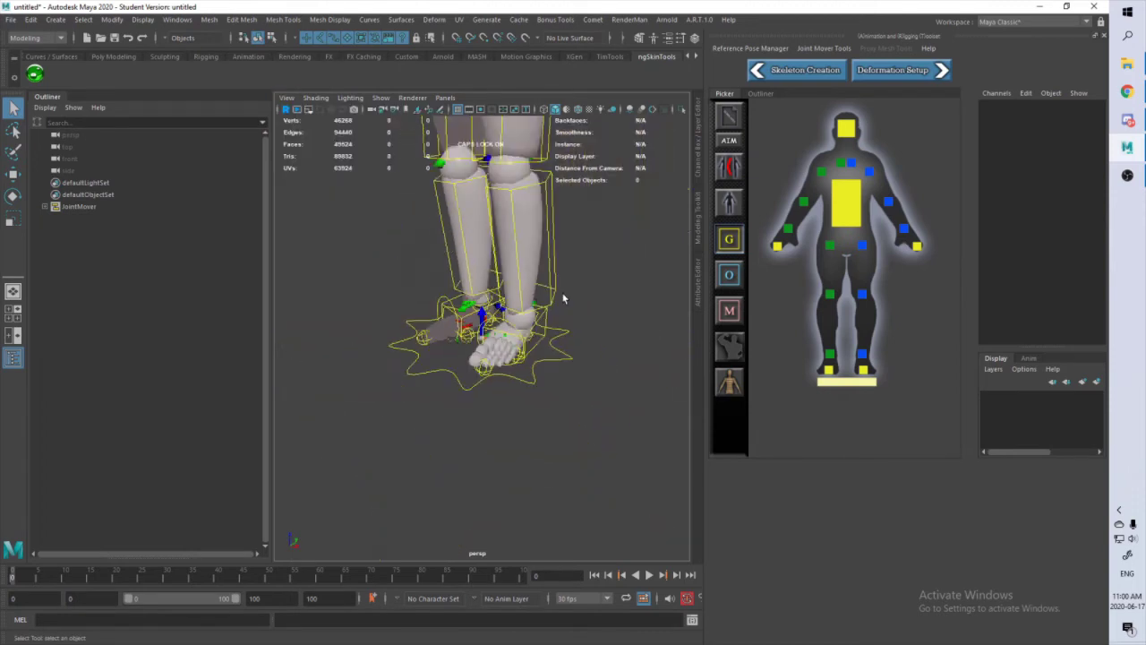
pyautogui.keyDown('alt'); pyautogui.moveTo(548, 310); pyautogui.dragTo(525, 374); pyautogui.keyUp('alt')
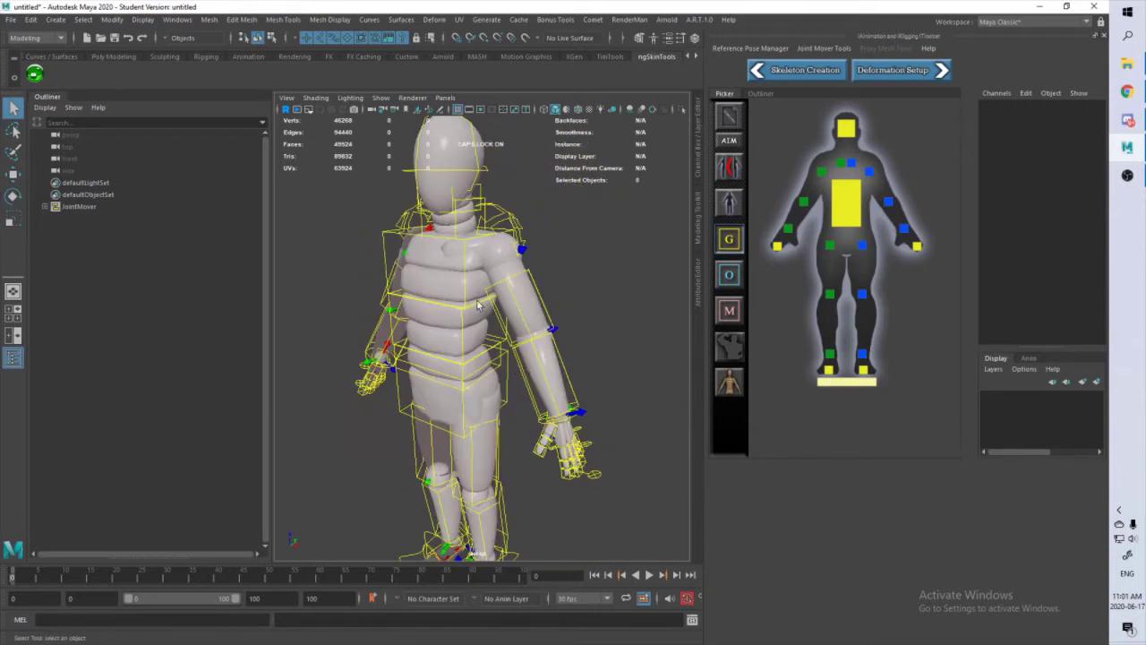
pyautogui.keyDown('alt'); pyautogui.moveTo(451, 291); pyautogui.dragTo(483, 186); pyautogui.keyUp('alt')
pyautogui.keyDown('alt'); pyautogui.moveTo(502, 278); pyautogui.dragTo(536, 342); pyautogui.keyUp('alt')
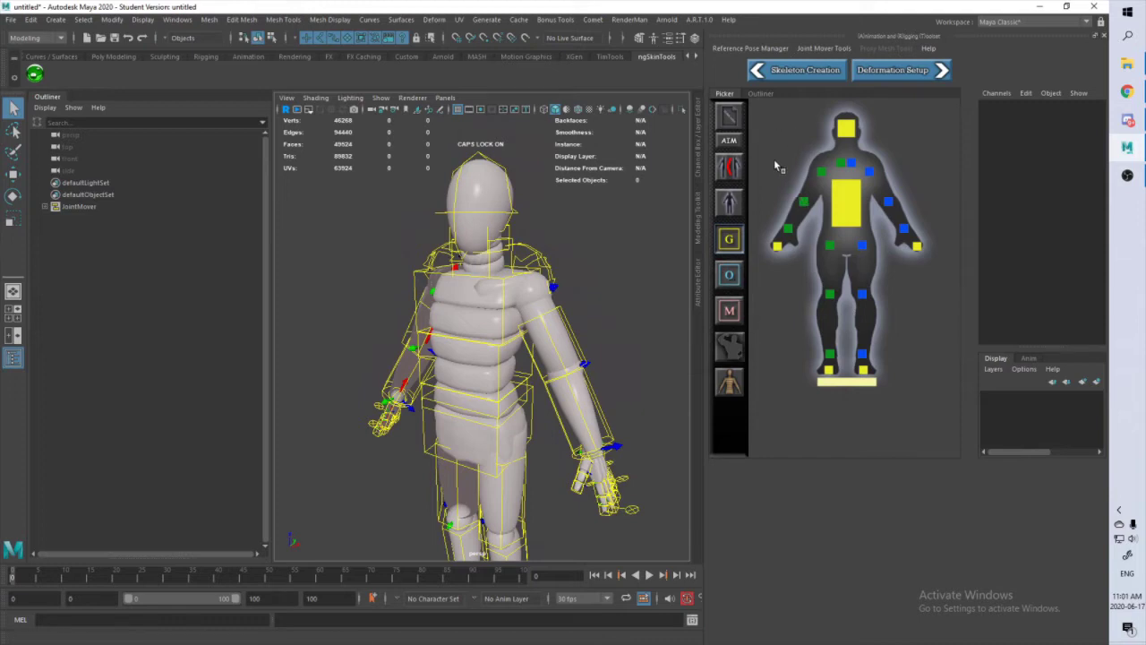
# Step: Reset the joint movers to their original pose
pyautogui.click(732, 119)
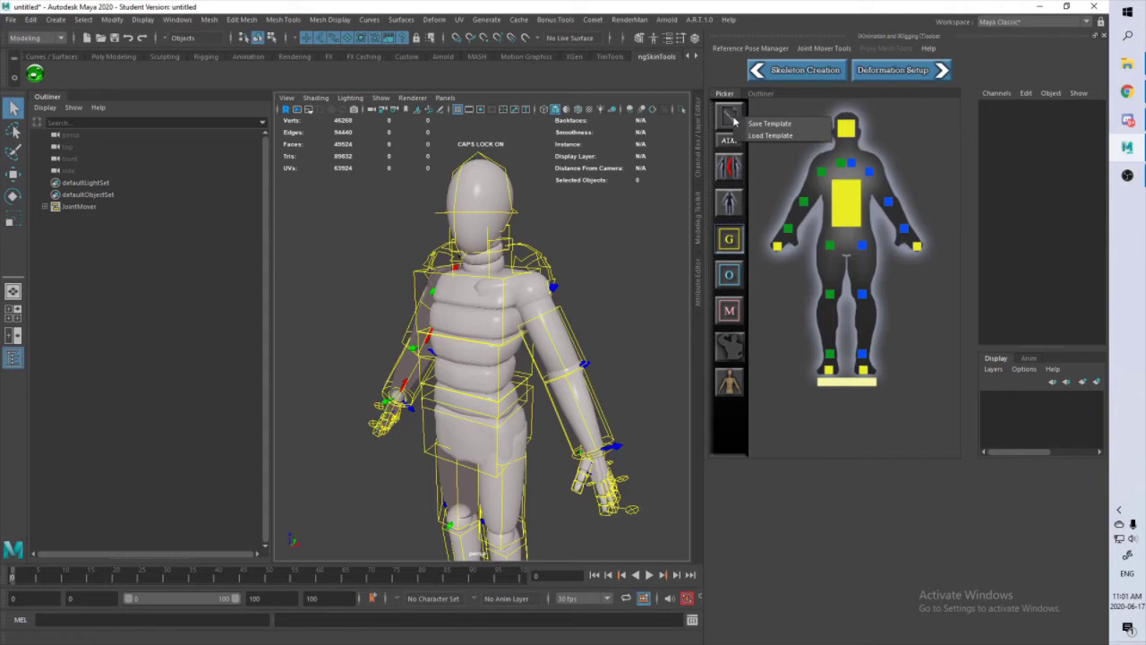
pyautogui.click(745, 190)
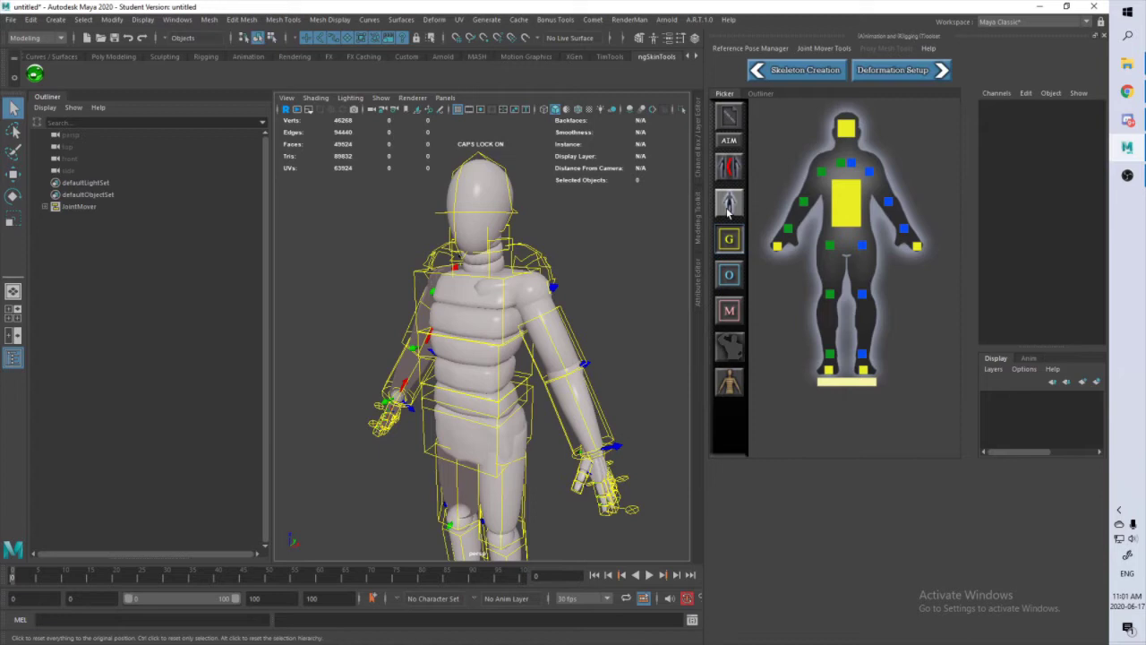
pyautogui.click(730, 204)
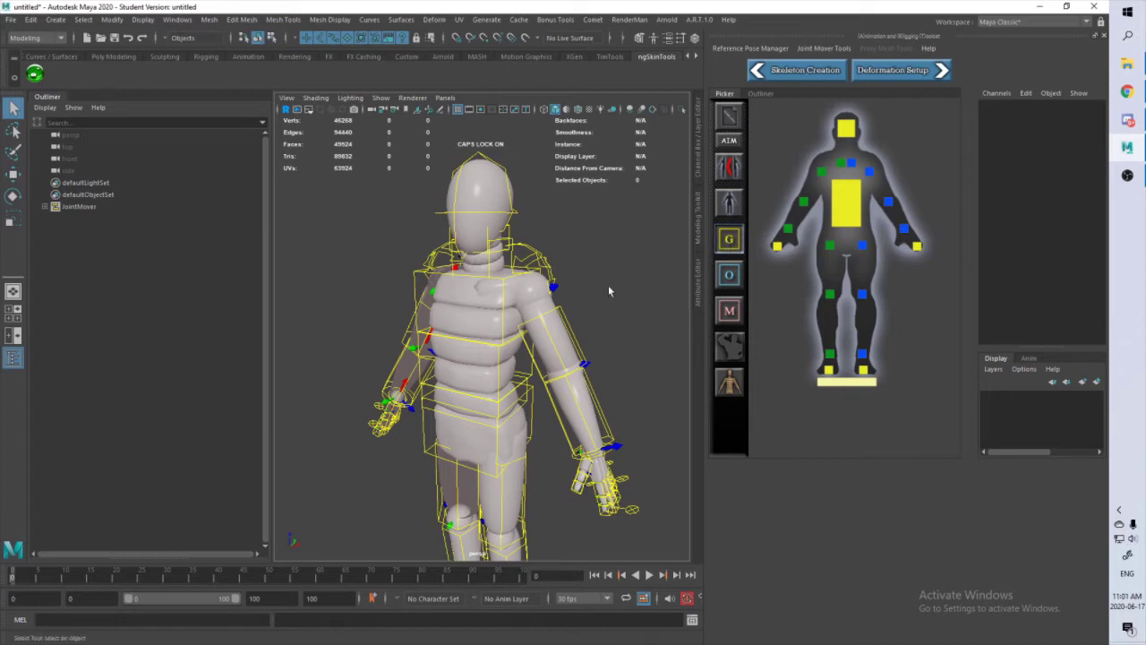
# Step: Pull the left upper-arm mover outward from the body, then undo the move
pyautogui.click(565, 327)
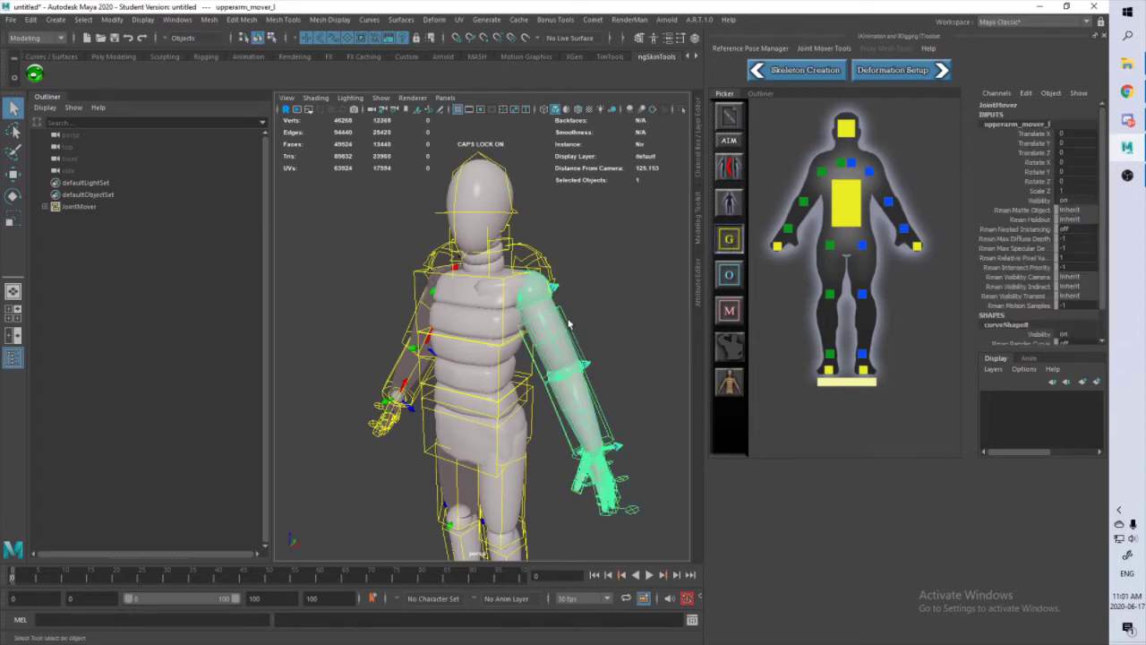
pyautogui.press('w')
pyautogui.moveTo(591, 312); pyautogui.dragTo(642, 311)
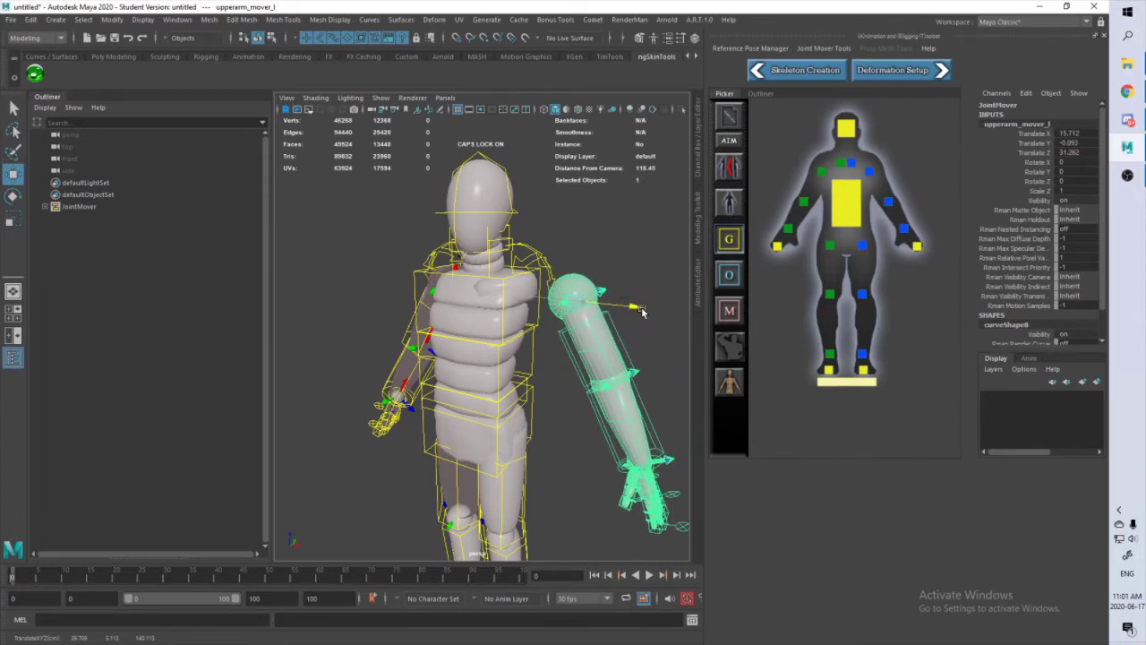
pyautogui.hotkey('ctrl', 'z')
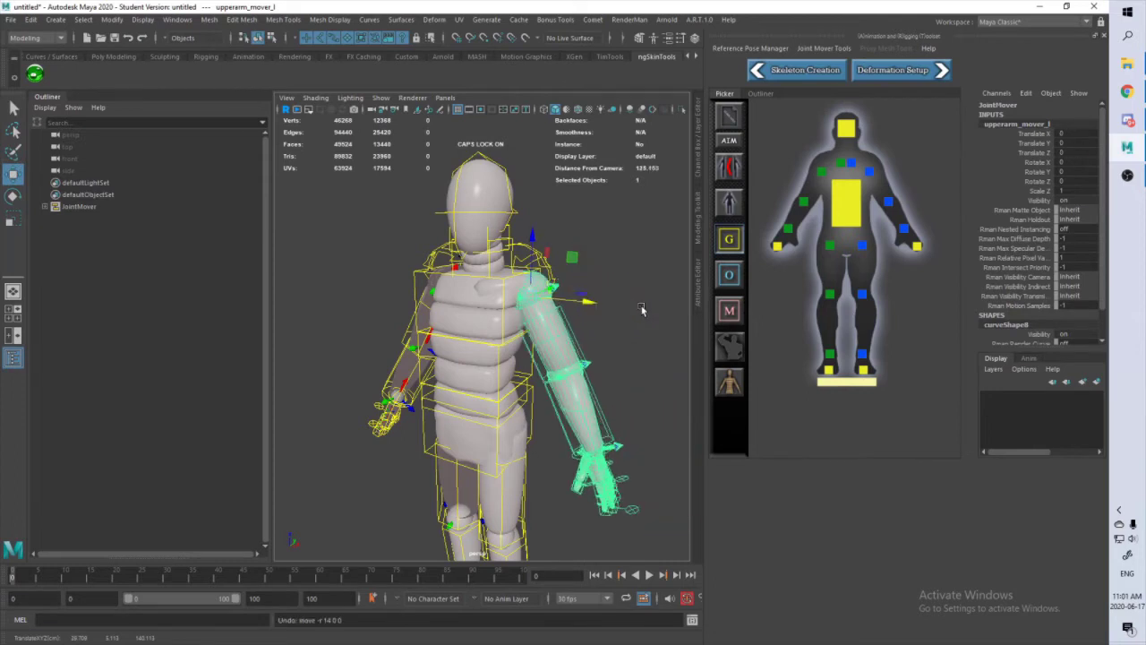
# Step: In offset mover mode, swing the arm by its upper-arm offset mover, then undo
pyautogui.click(729, 276)
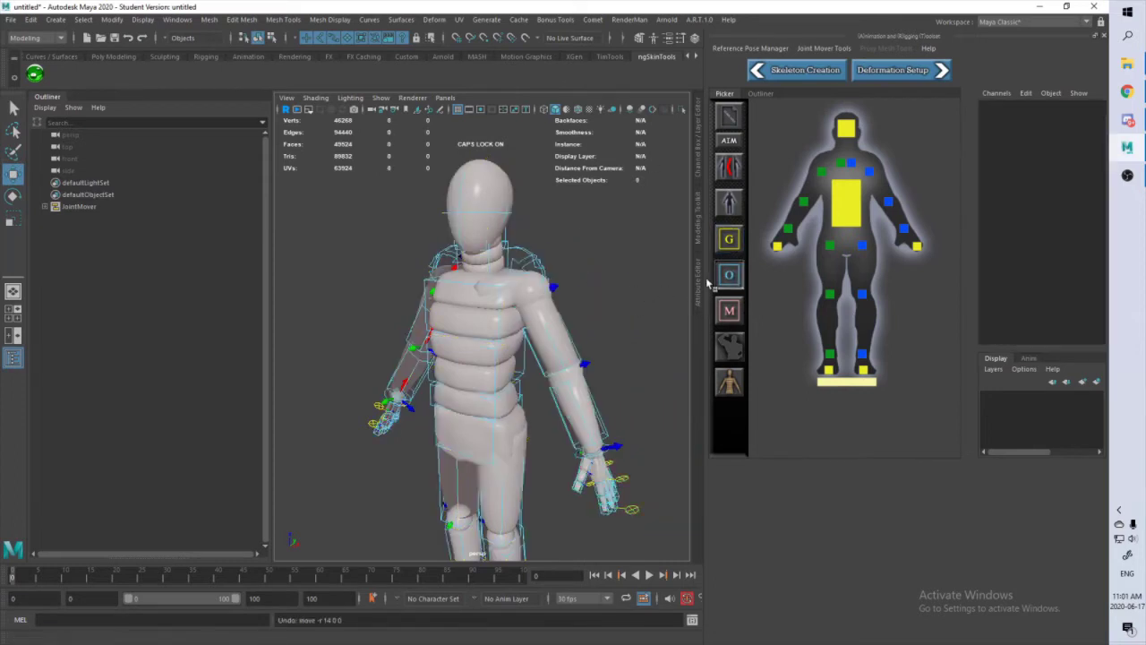
pyautogui.click(571, 334)
pyautogui.moveTo(566, 265); pyautogui.dragTo(592, 251)
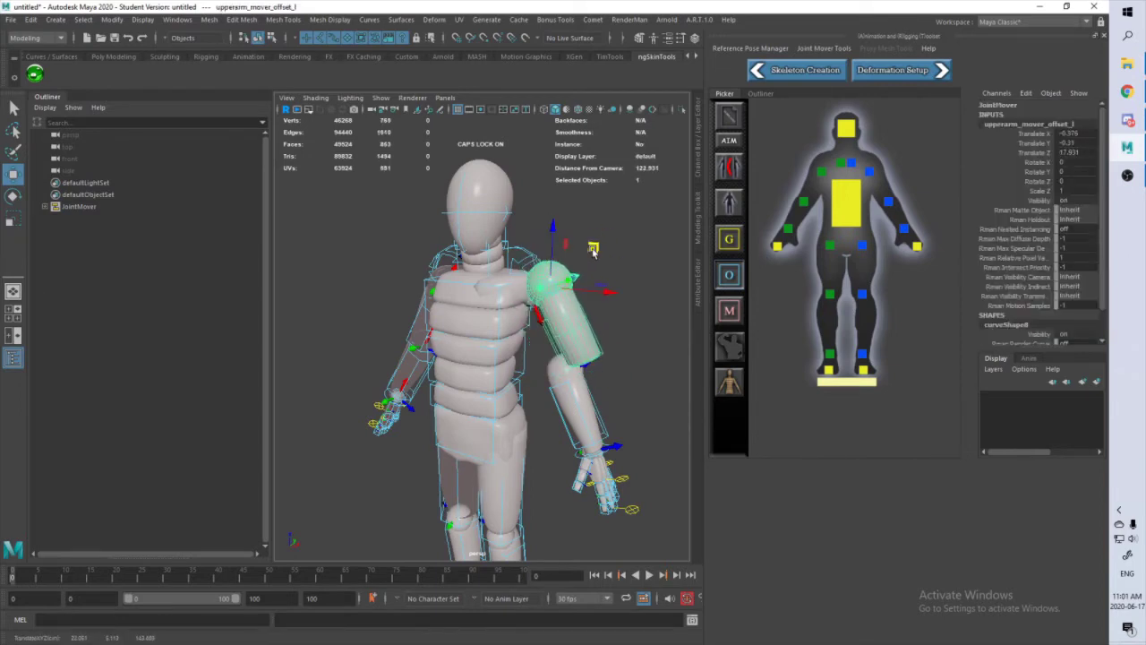
pyautogui.hotkey('ctrl', 'z')
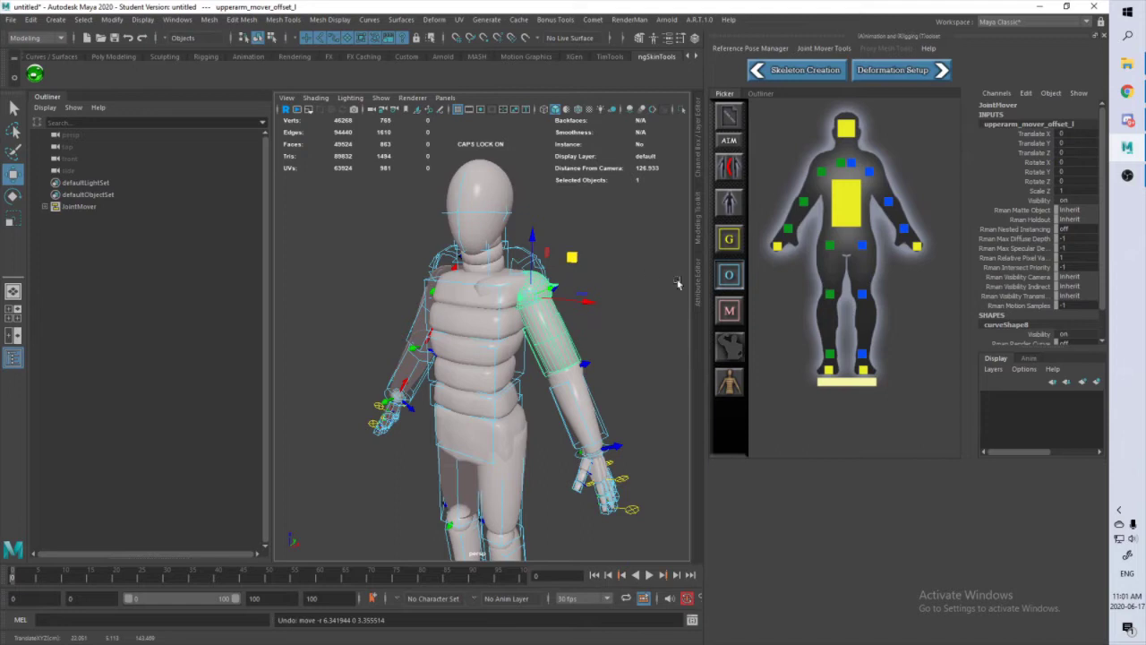
# Step: Scale the left upper-arm mover, undo it, and switch to geometry mover mode
pyautogui.press('r')
pyautogui.moveTo(532, 296)
pyautogui.mouseDown()
pyautogui.moveTo(559, 307)
pyautogui.moveTo(524, 291)
pyautogui.mouseUp()
pyautogui.hotkey('ctrl', 'z')
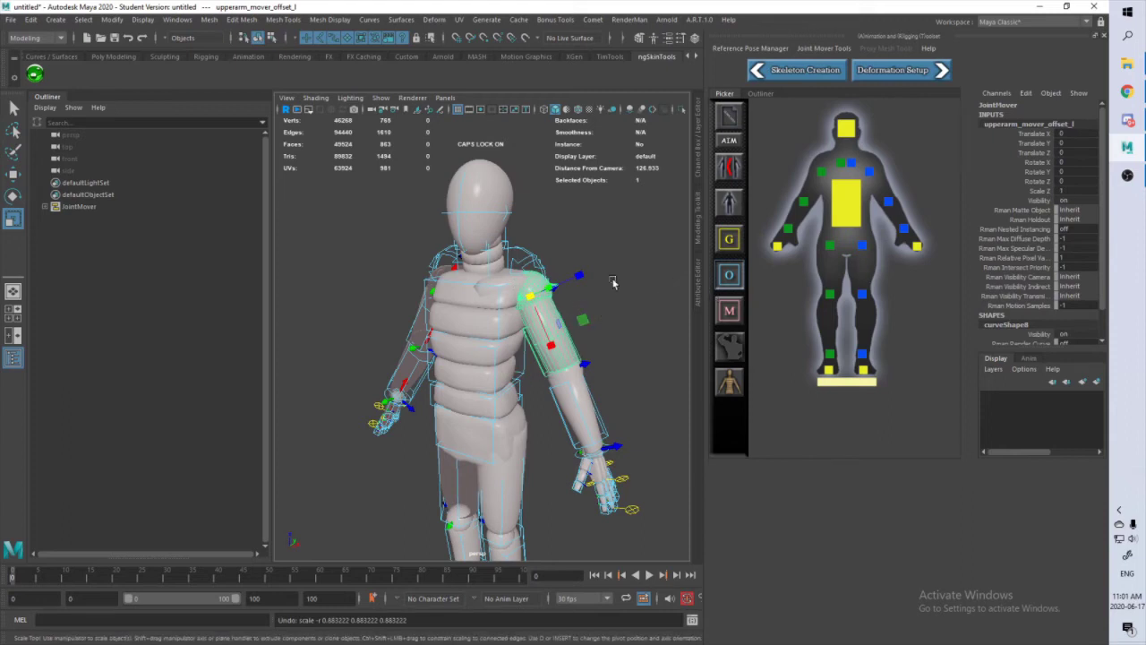
pyautogui.click(730, 313)
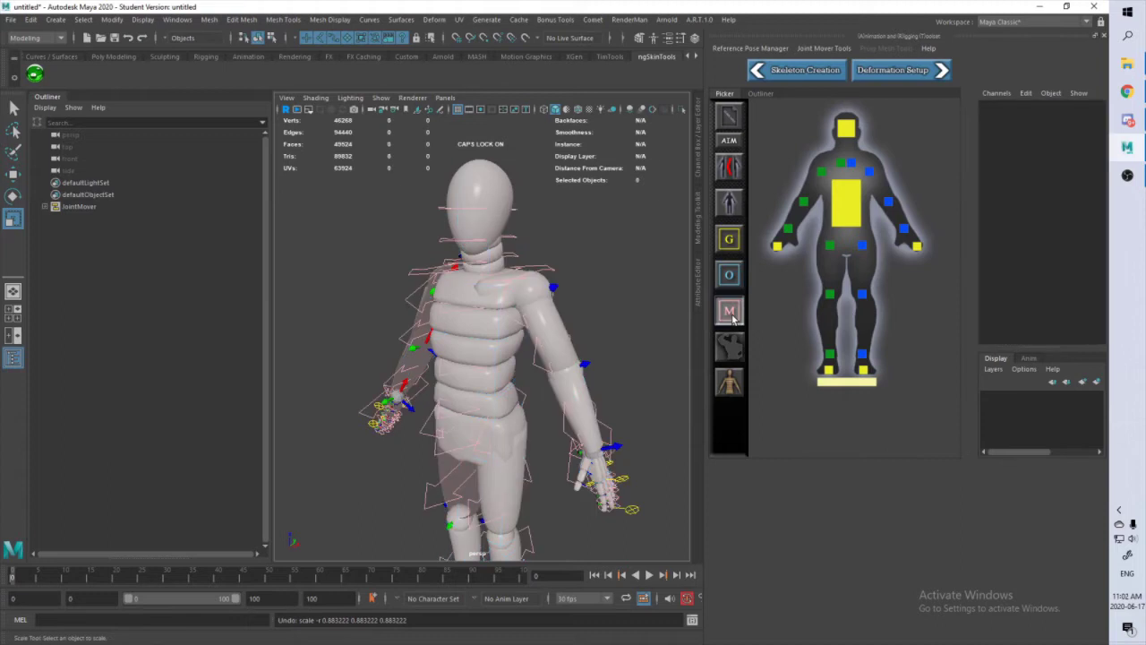
# Step: Move the left upper-arm geometry off the shoulder, undo it, and show global movers again
pyautogui.click(539, 346)
pyautogui.keyDown('alt'); pyautogui.moveTo(607, 342); pyautogui.dragTo(582, 341); pyautogui.keyUp('alt')
pyautogui.press('w')
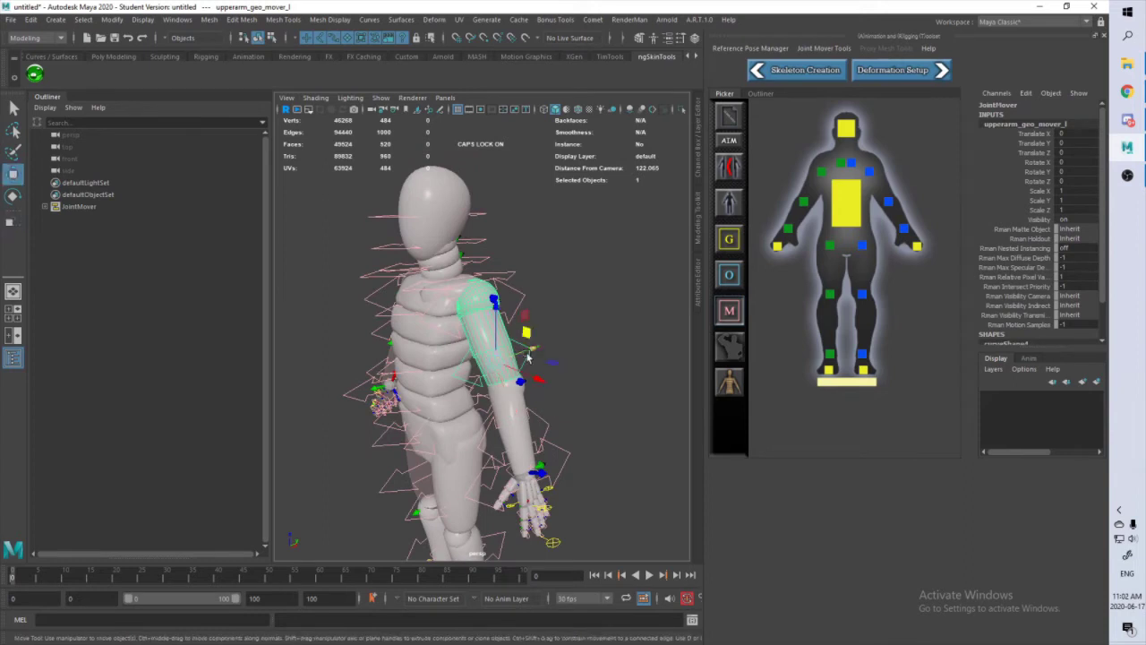
pyautogui.moveTo(492, 366); pyautogui.dragTo(607, 318)
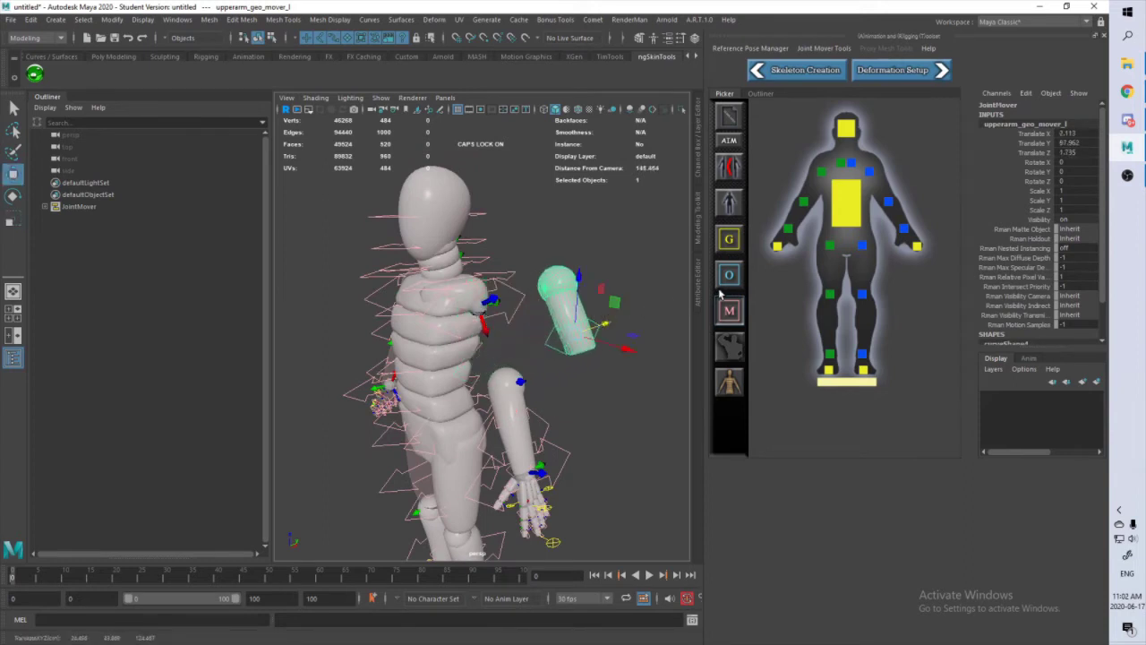
pyautogui.click(731, 239)
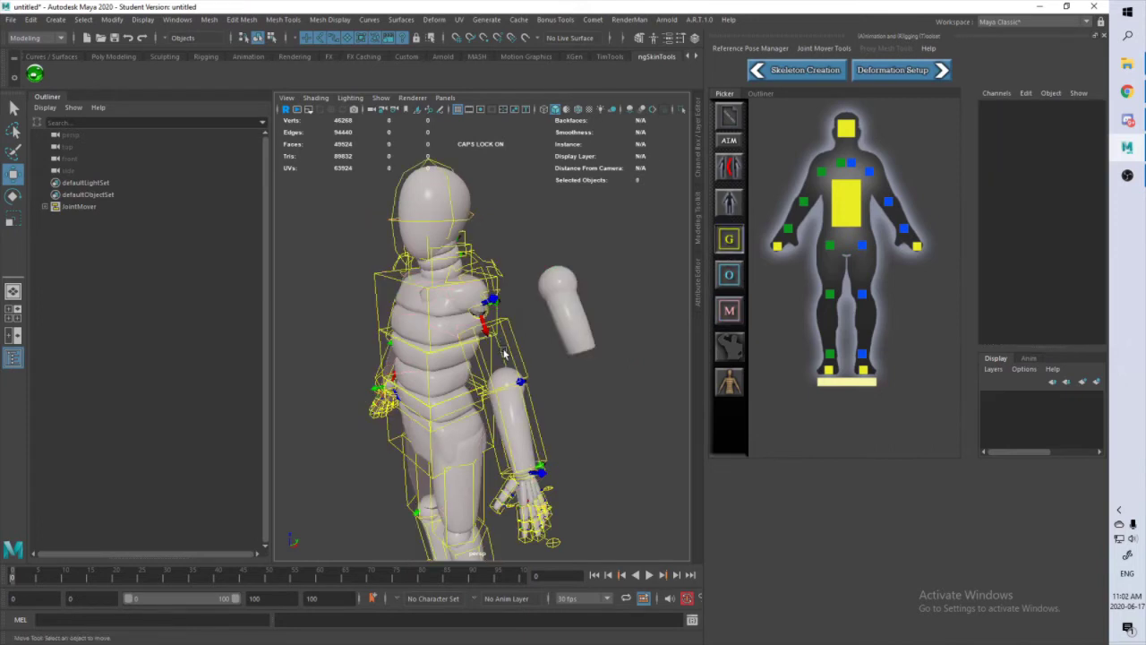
pyautogui.keyDown('alt'); pyautogui.moveTo(504, 355); pyautogui.dragTo(617, 306); pyautogui.keyUp('alt')
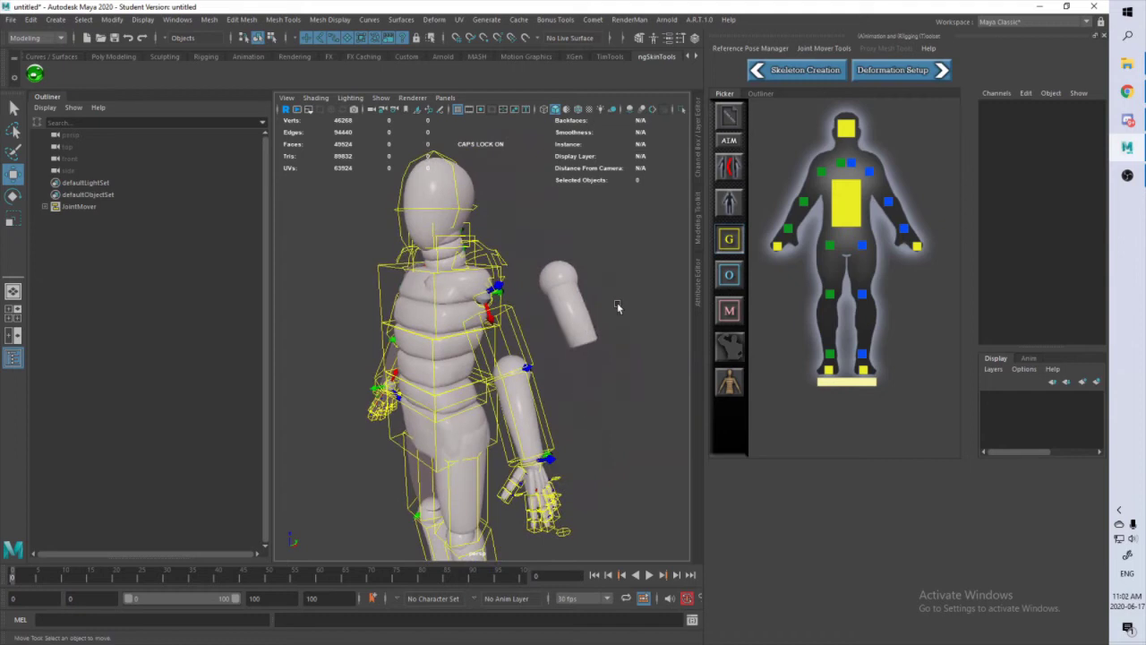
pyautogui.hotkey('ctrl', 'z')
pyautogui.hotkey('ctrl', 'z')
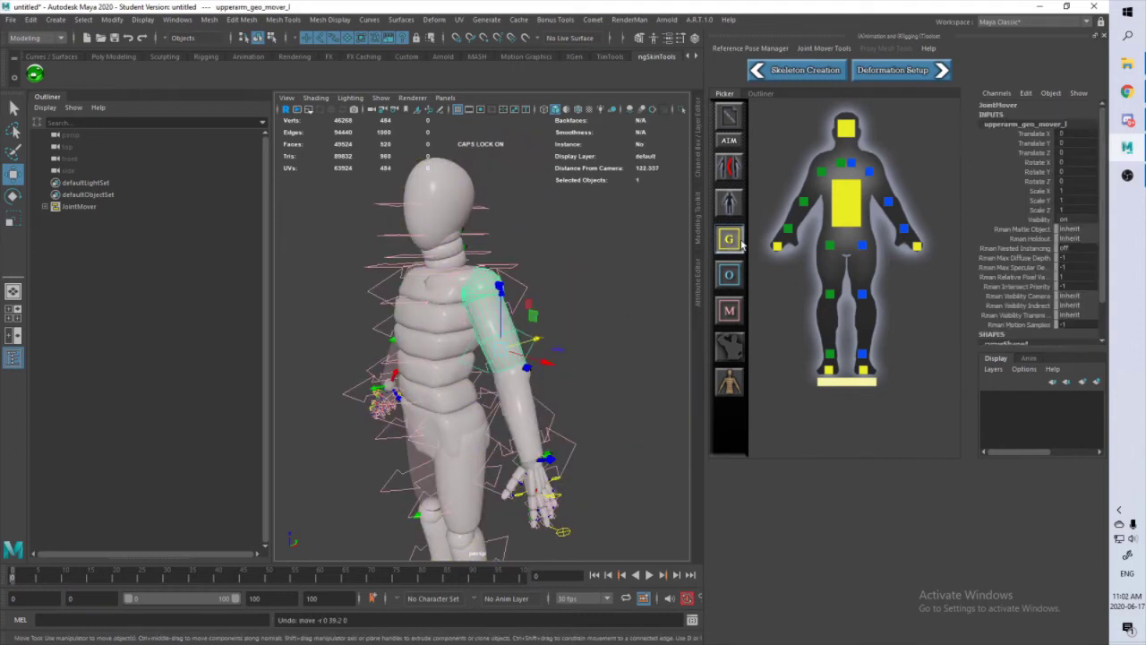
pyautogui.click(729, 240)
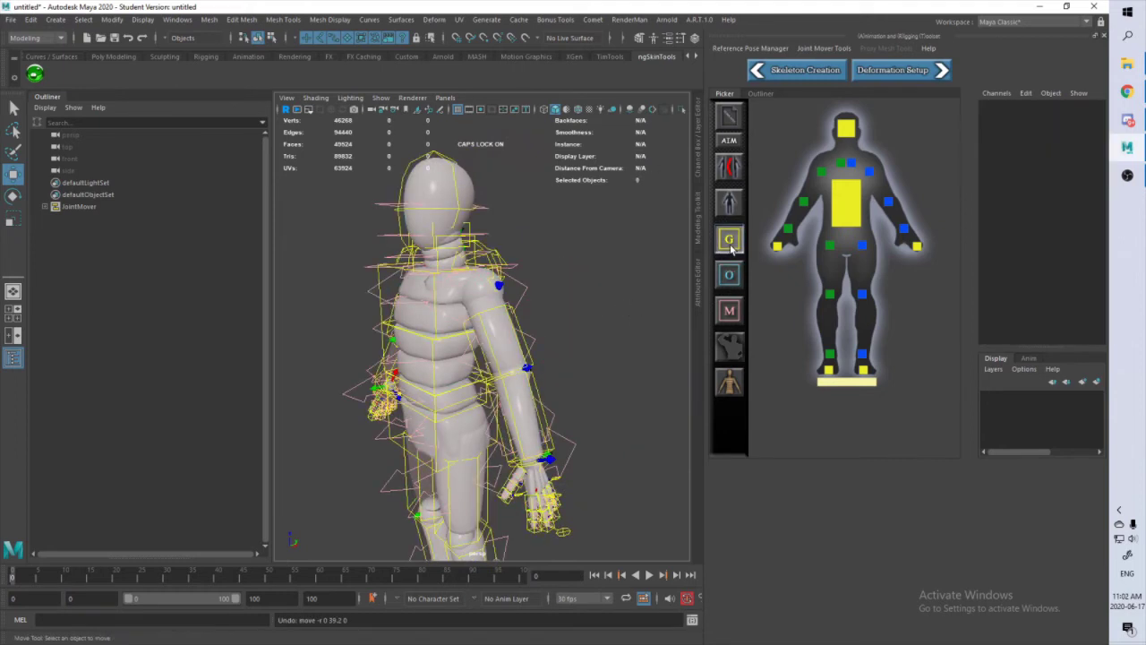
# Step: Open the Physique sliders and drag Head Square Shape up for a squarer head
pyautogui.click(731, 347)
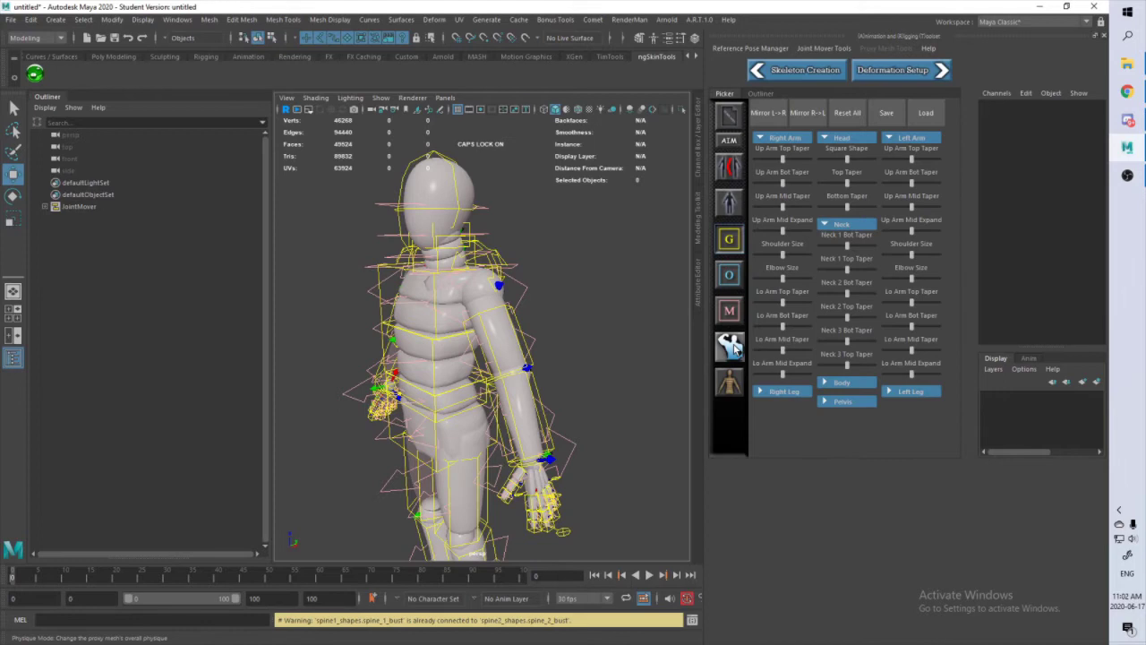
pyautogui.keyDown('alt'); pyautogui.moveTo(618, 257); pyautogui.dragTo(561, 297); pyautogui.keyUp('alt')
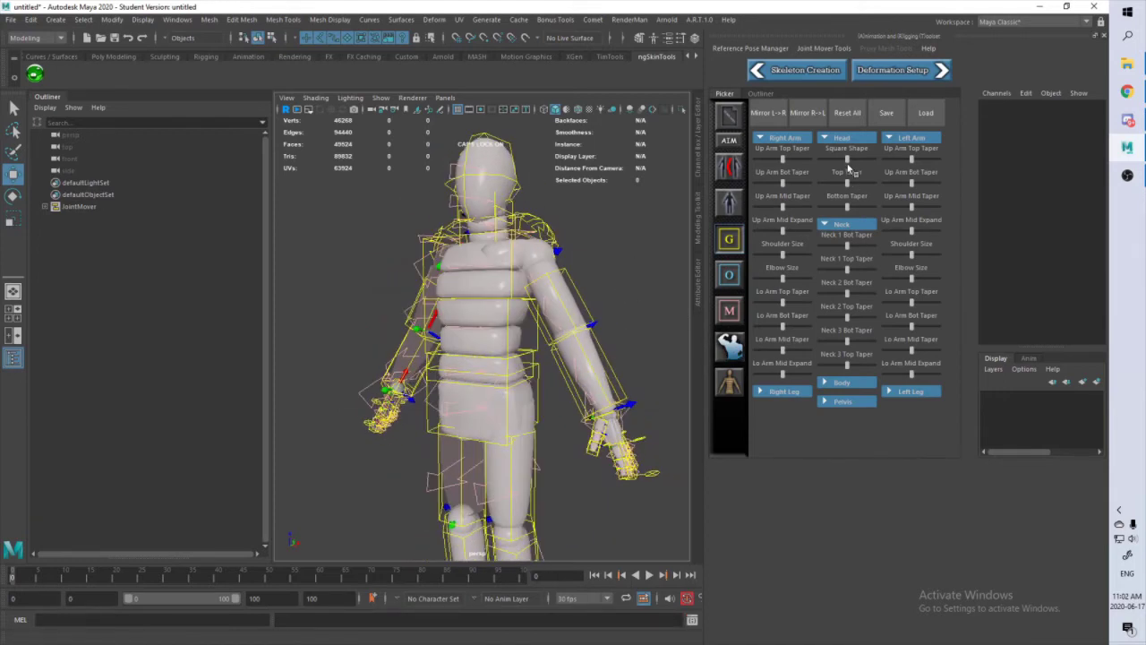
pyautogui.moveTo(849, 161); pyautogui.dragTo(855, 161)
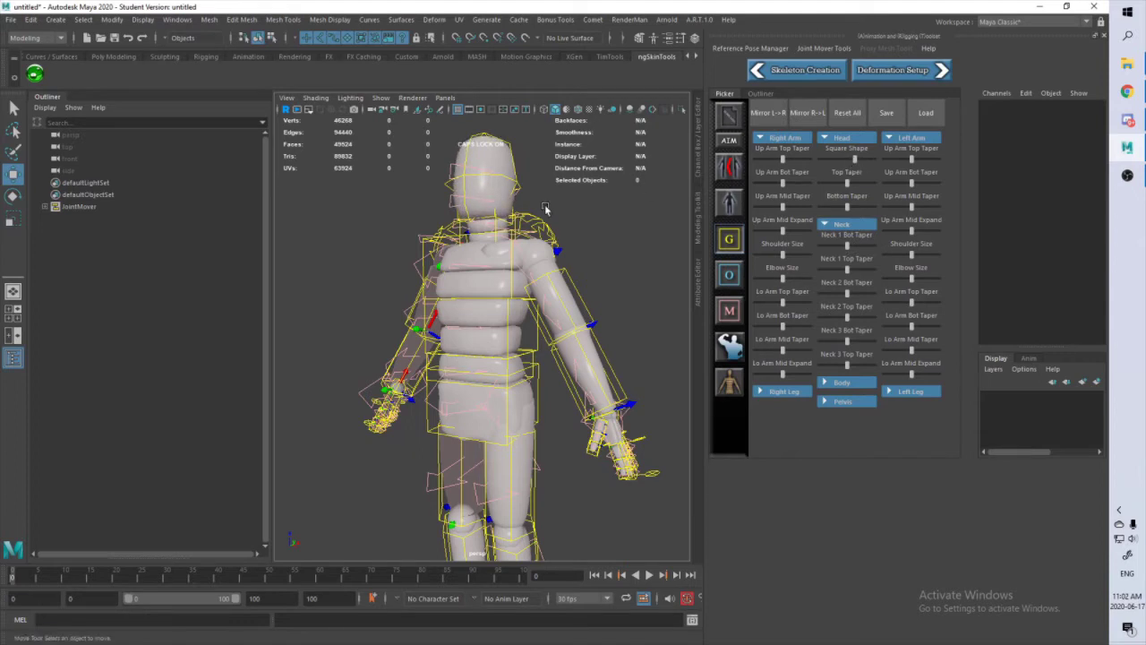
pyautogui.keyDown('alt'); pyautogui.moveTo(591, 219); pyautogui.dragTo(529, 212); pyautogui.keyUp('alt')
pyautogui.moveTo(858, 162); pyautogui.dragTo(823, 184)
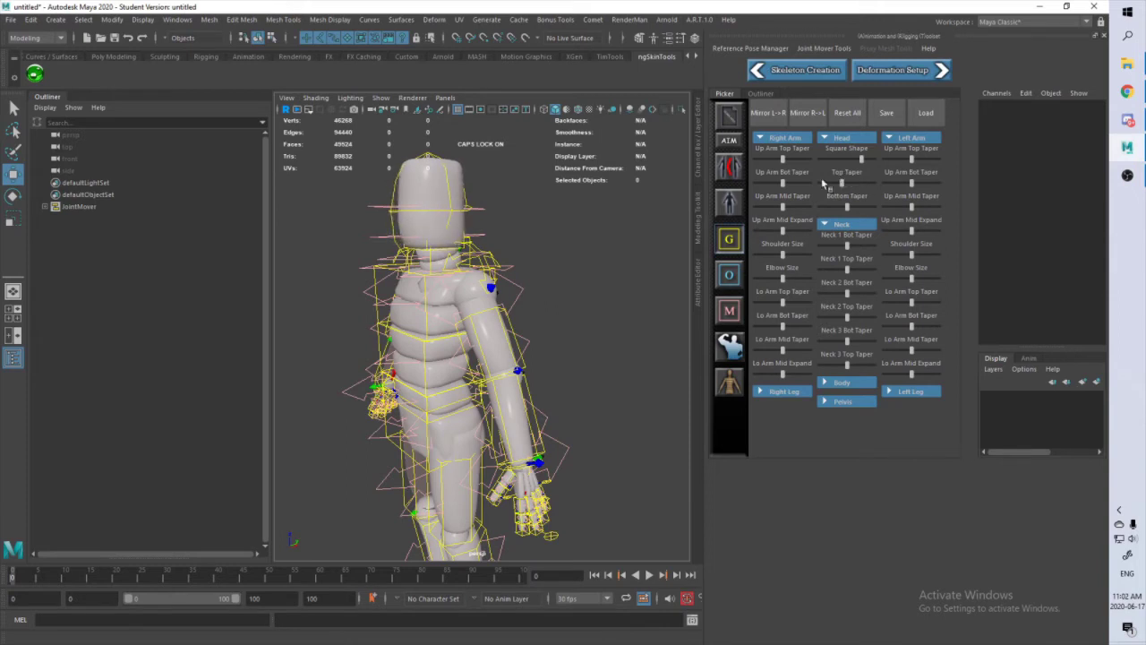
# Step: Raise the Body Weight and Bust Size sliders for a heavier torso
pyautogui.keyDown('alt'); pyautogui.moveTo(626, 268); pyautogui.dragTo(568, 272); pyautogui.keyUp('alt')
pyautogui.click(832, 385)
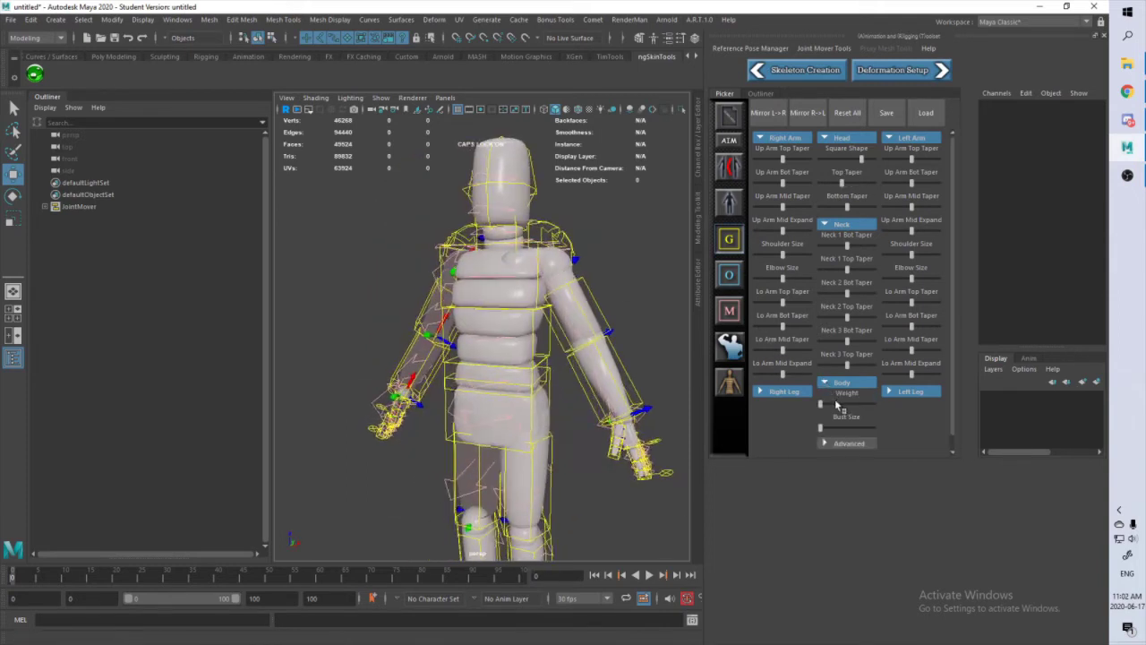
pyautogui.moveTo(838, 405); pyautogui.dragTo(836, 428)
pyautogui.keyDown('alt'); pyautogui.moveTo(651, 389); pyautogui.dragTo(593, 392); pyautogui.keyUp('alt')
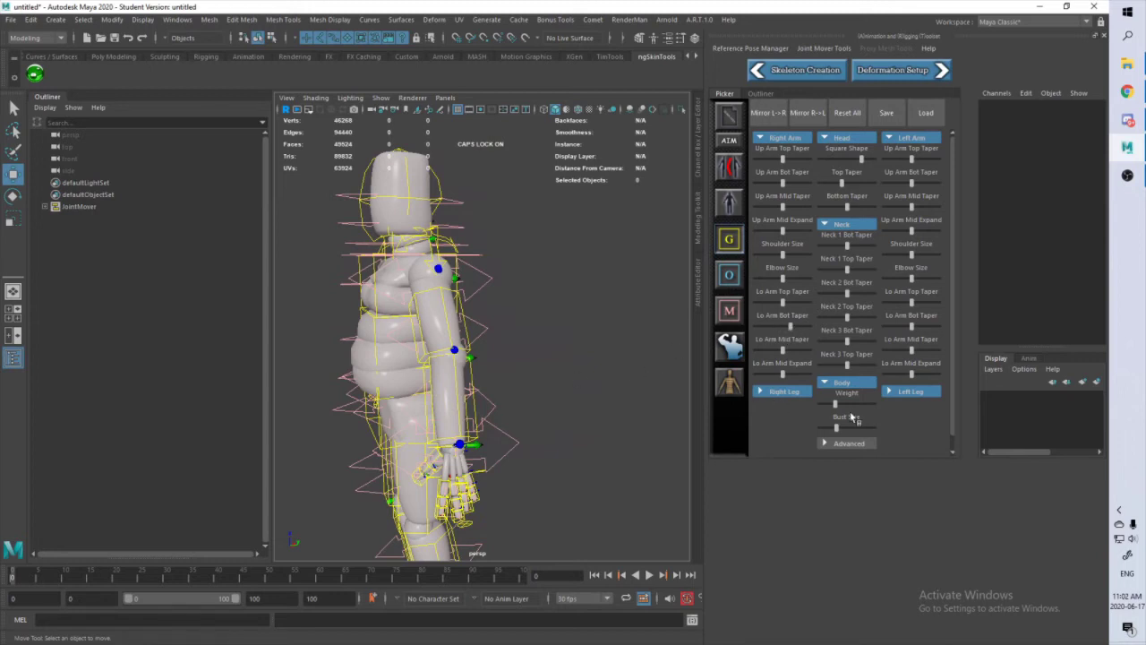
# Step: Adjust the Body > Advanced Seg 5 Top Taper slider and orbit to view the reshaped torso
pyautogui.click(825, 444)
pyautogui.scroll(-5, 840, 428)
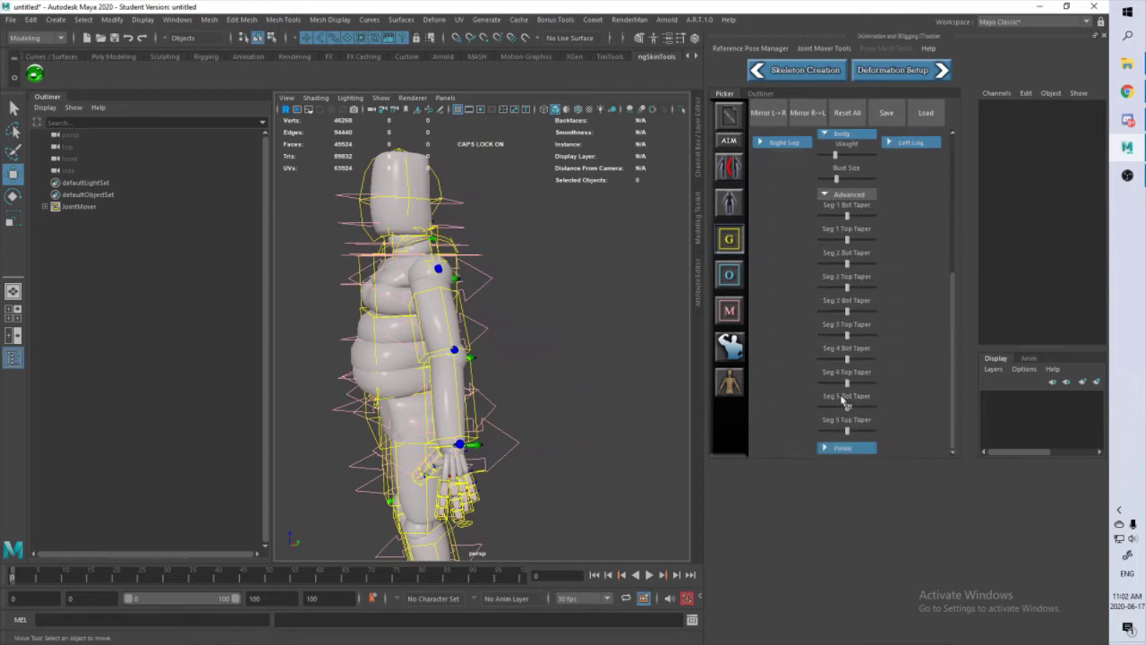
pyautogui.moveTo(841, 430)
pyautogui.mouseDown()
pyautogui.moveTo(853, 431)
pyautogui.moveTo(835, 431)
pyautogui.mouseUp()
pyautogui.moveTo(591, 372)
pyautogui.keyDown('alt'); pyautogui.mouseDown()
pyautogui.moveTo(543, 369)
pyautogui.moveTo(585, 371)
pyautogui.mouseUp(); pyautogui.keyUp('alt')
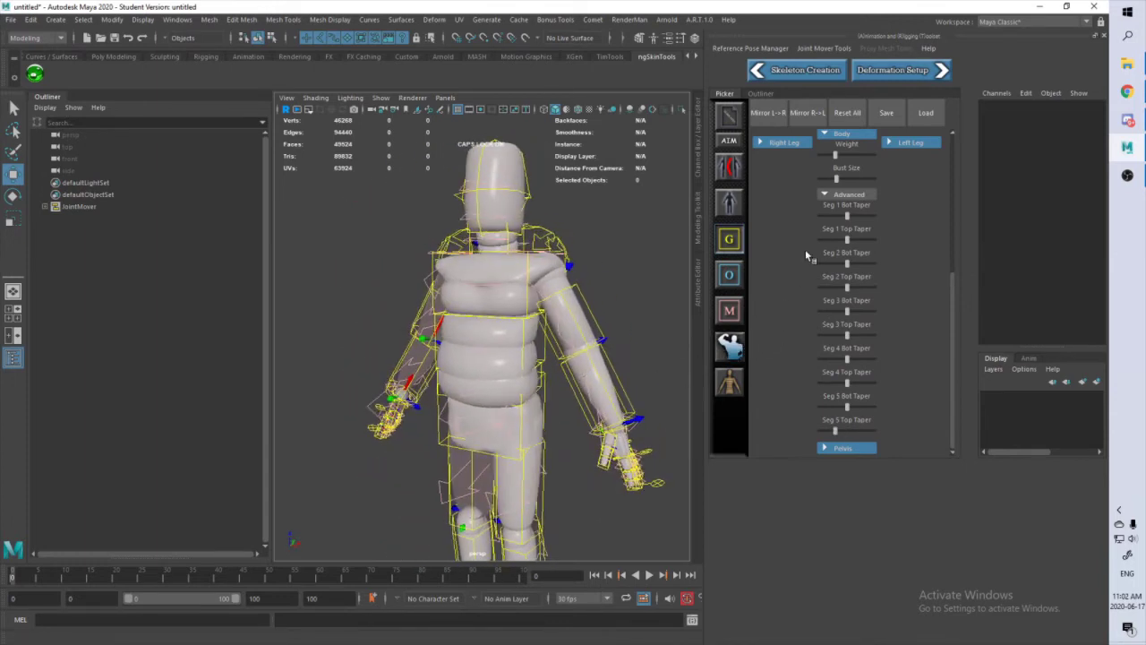
pyautogui.scroll(5, 816, 260)
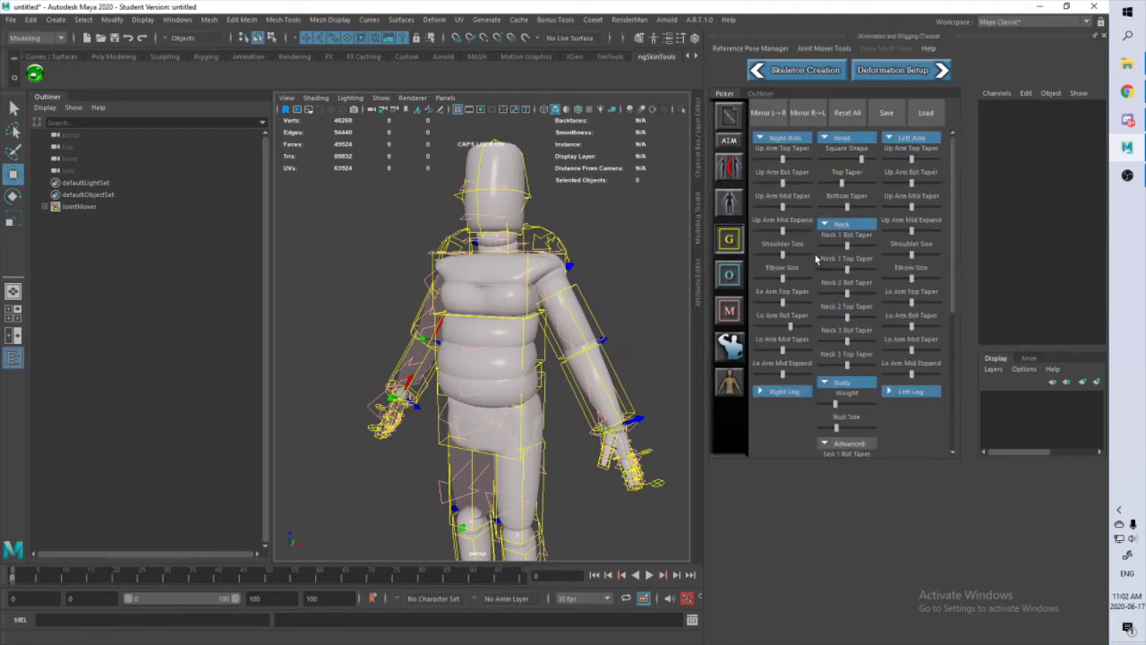
pyautogui.keyDown('alt'); pyautogui.moveTo(589, 264); pyautogui.dragTo(616, 281); pyautogui.keyUp('alt')
pyautogui.scroll(4, 613, 241)
pyautogui.scroll(-4, 610, 221)
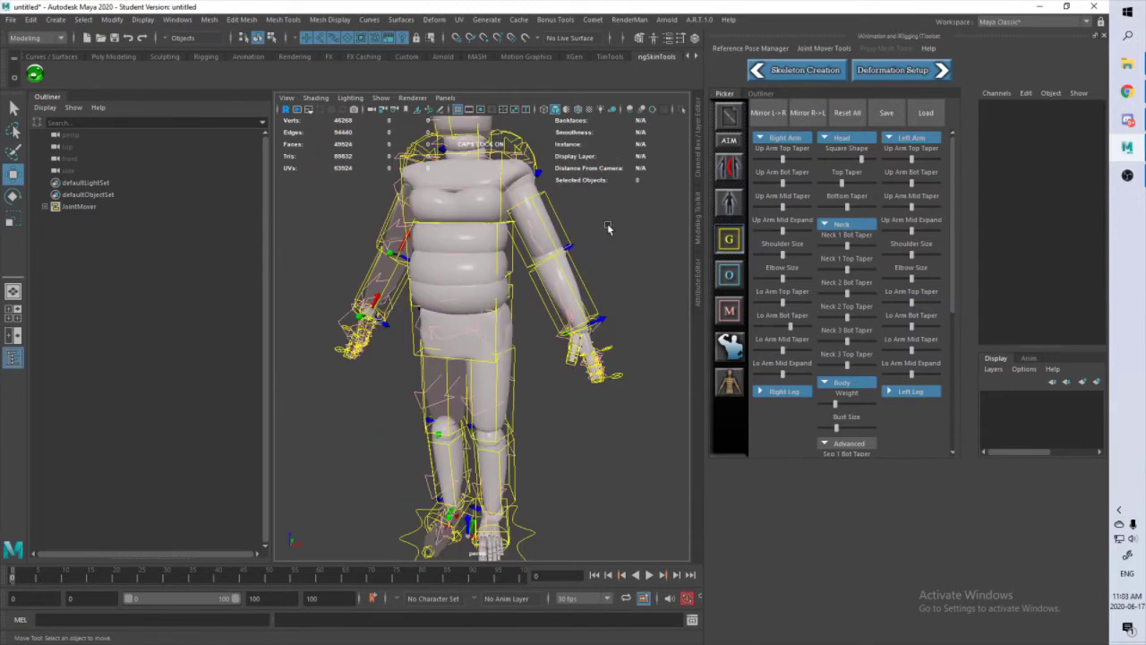
pyautogui.keyDown('alt'); pyautogui.moveTo(587, 235); pyautogui.dragTo(508, 295); pyautogui.keyUp('alt')
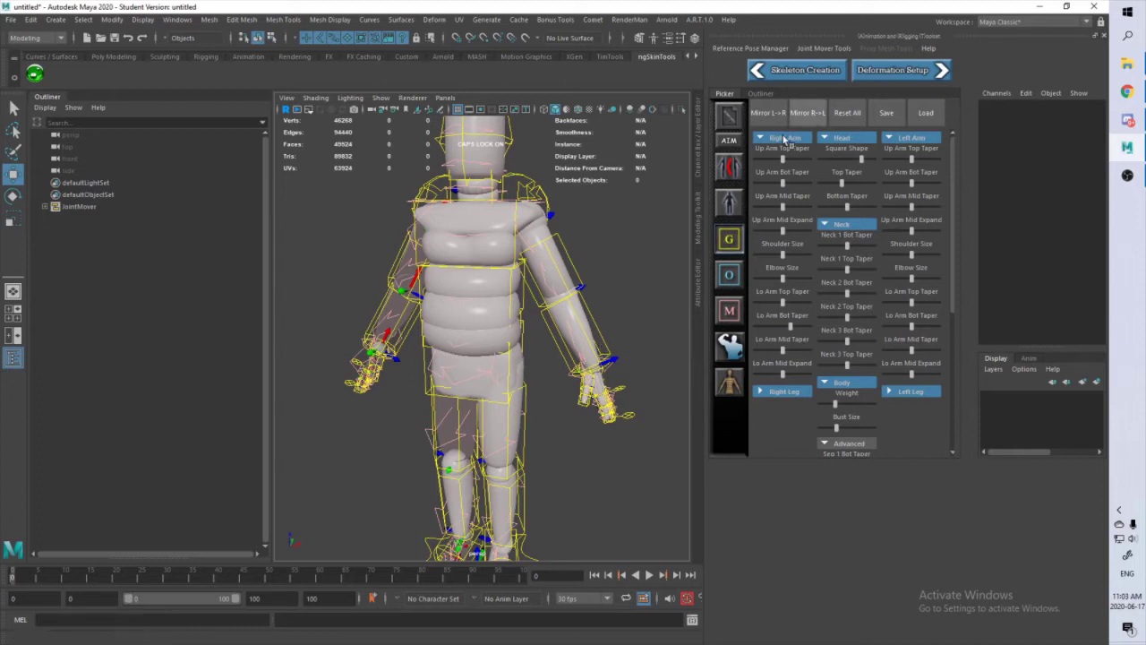
# Step: Load the ToonTeenGirl template onto the proxy rig and frame the character in view
pyautogui.click(732, 121)
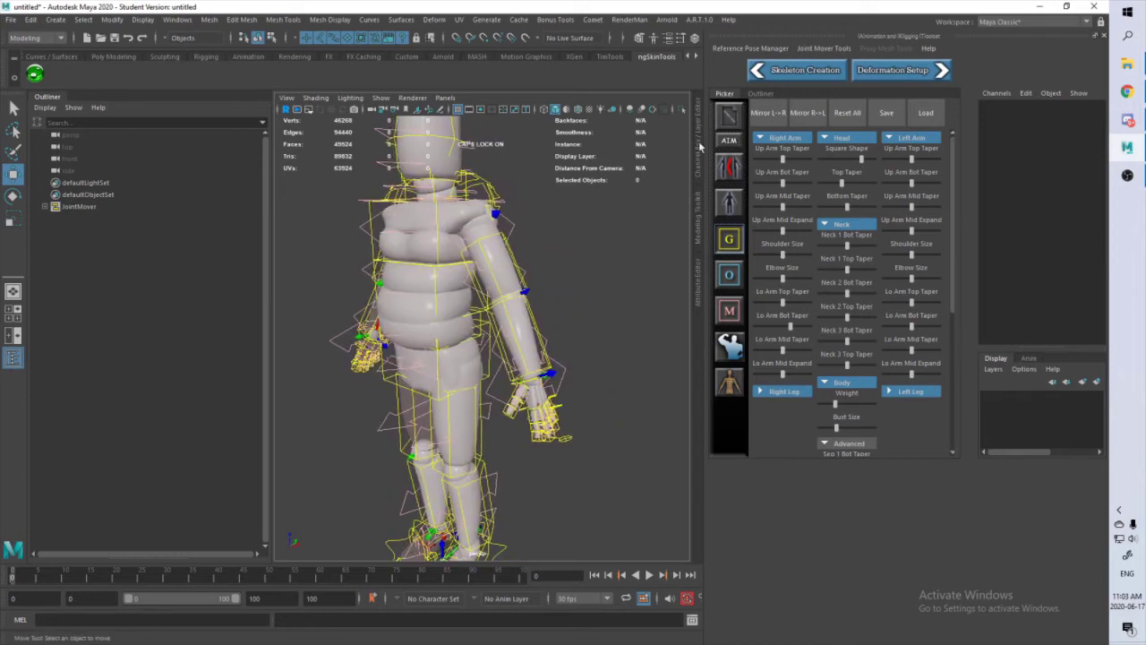
pyautogui.rightClick(731, 125)
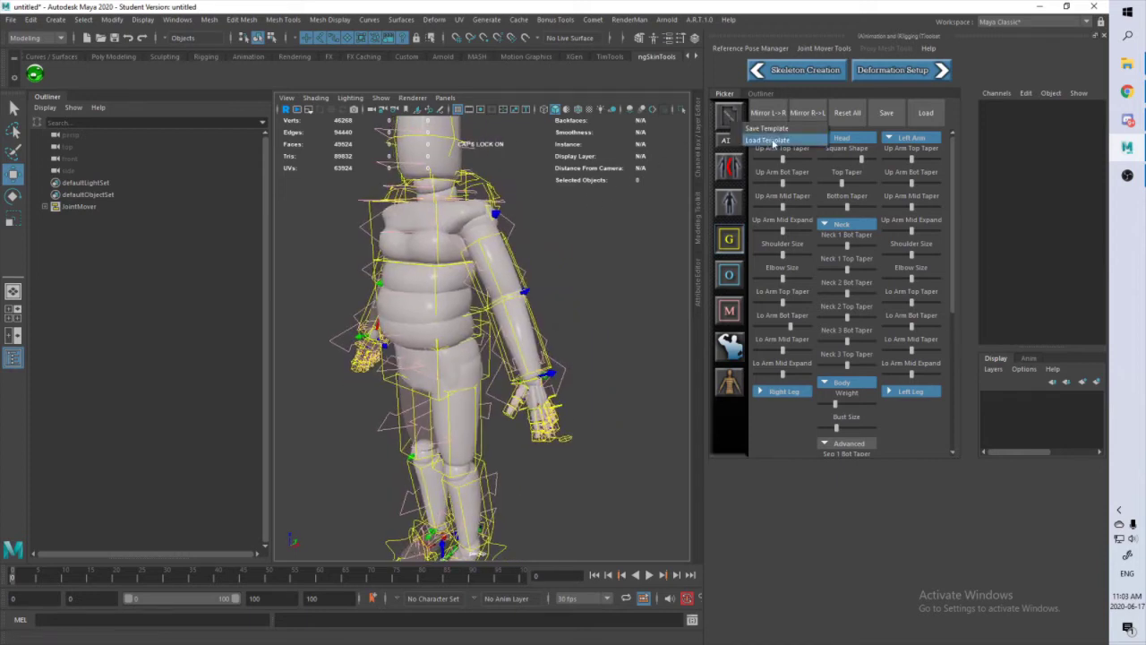
pyautogui.click(774, 140)
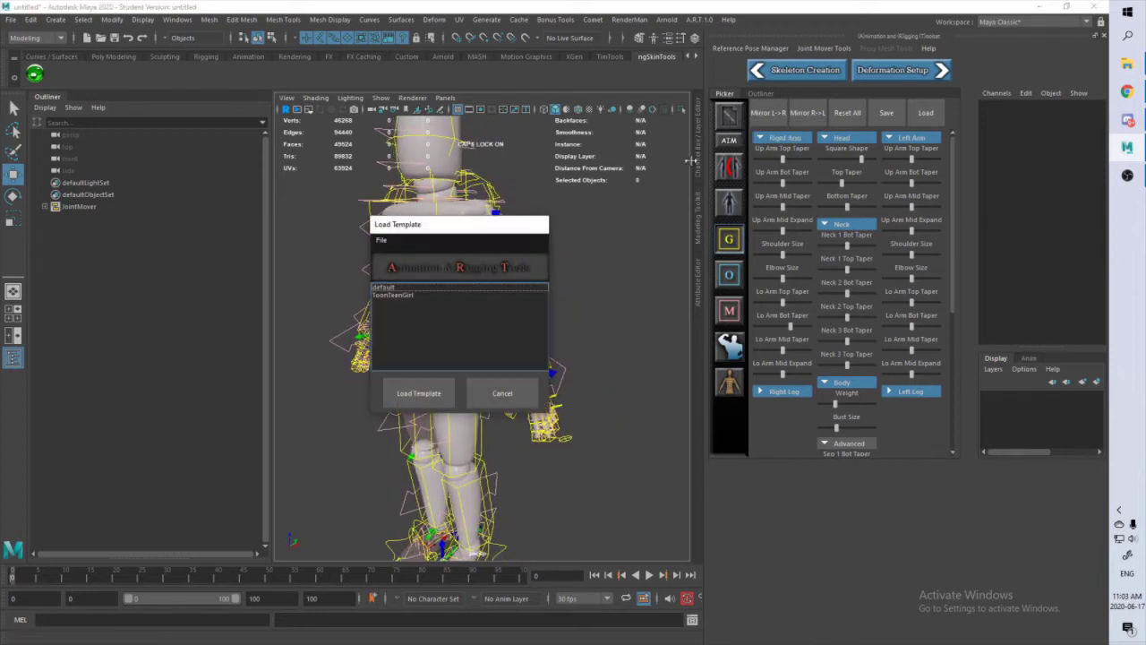
pyautogui.click(404, 297)
pyautogui.click(419, 393)
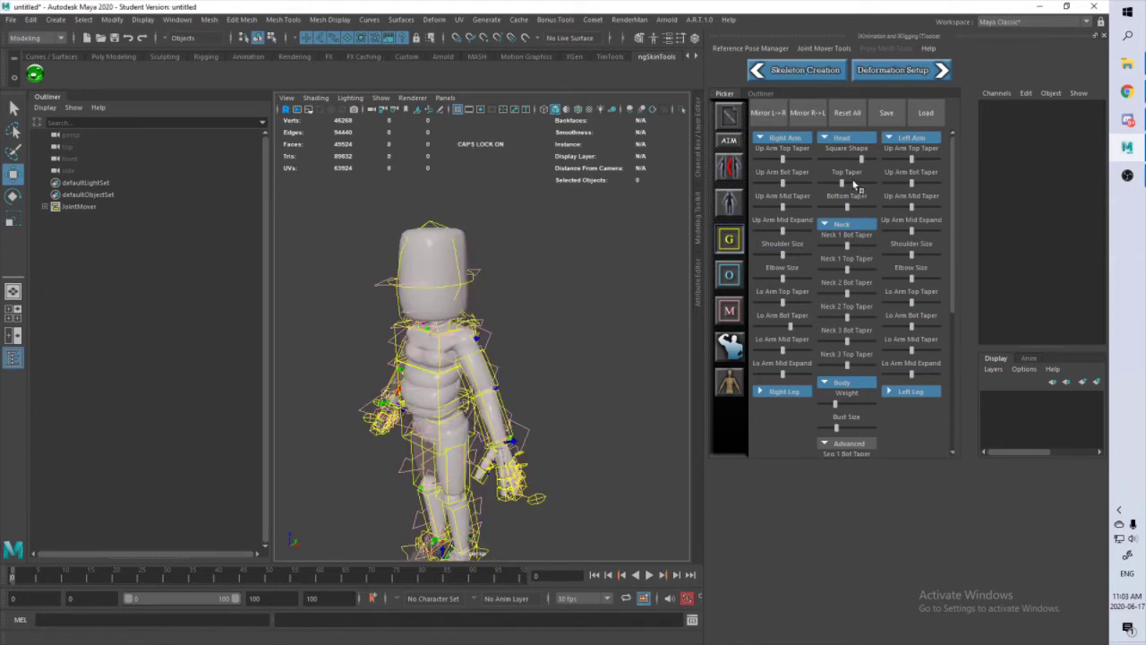
pyautogui.click(730, 213)
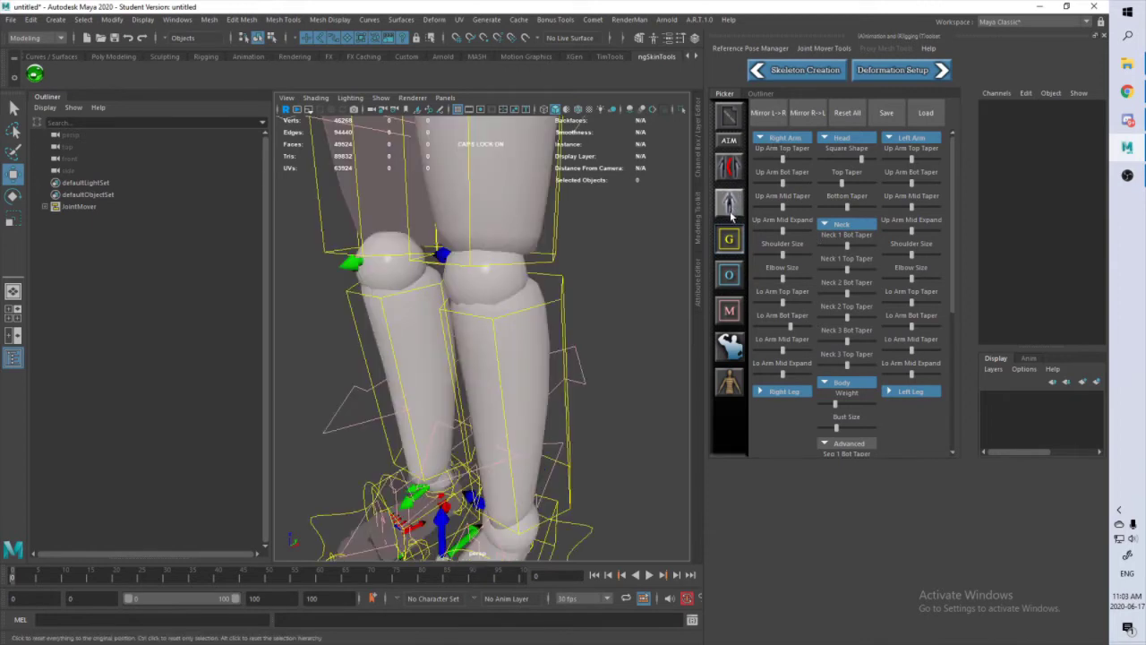
pyautogui.click(730, 212)
pyautogui.press('f')
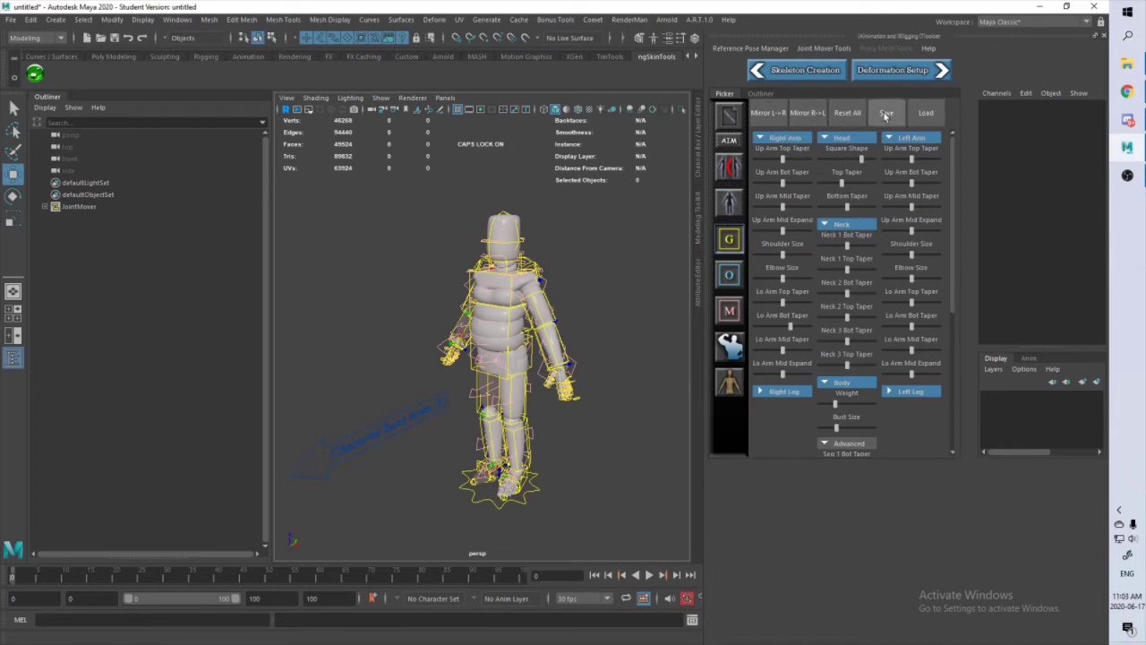
# Step: Reset every body shape slider to default and apply the ToonTeenGirl template to the character
pyautogui.click(856, 114)
pyautogui.rightClick(741, 123)
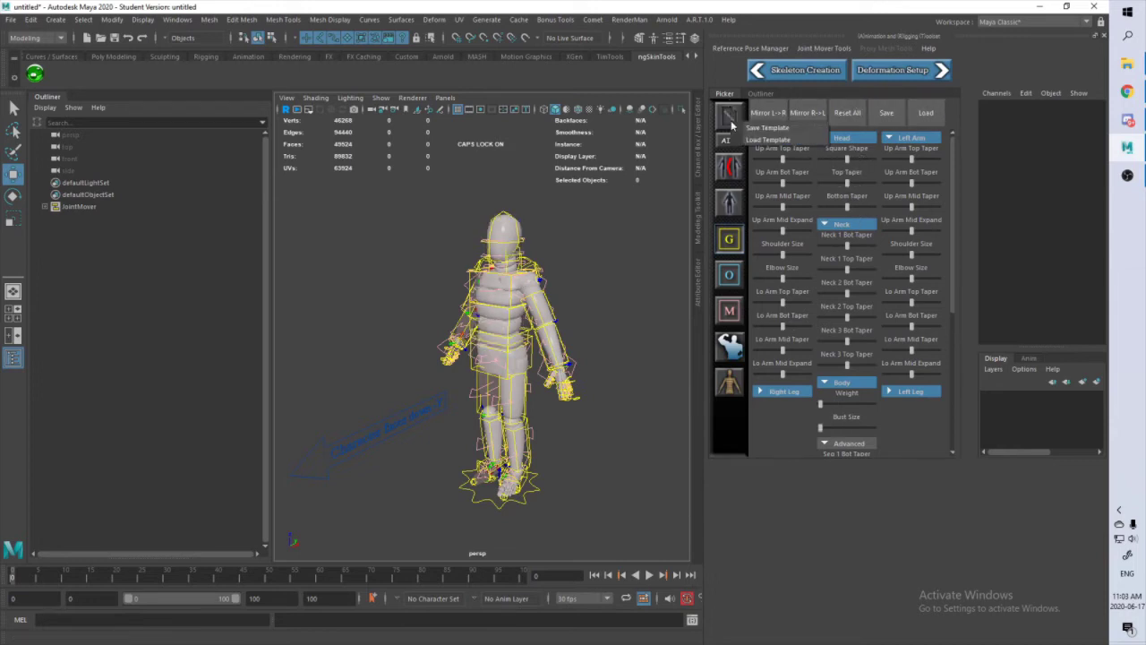
pyautogui.click(766, 139)
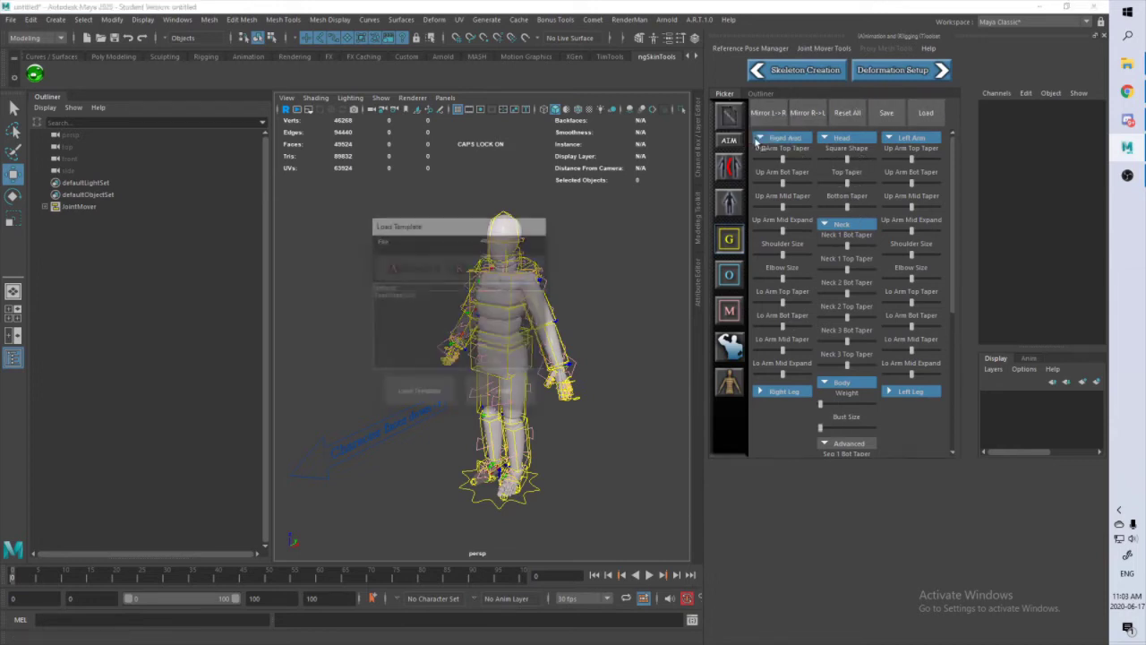
pyautogui.click(391, 295)
pyautogui.click(418, 393)
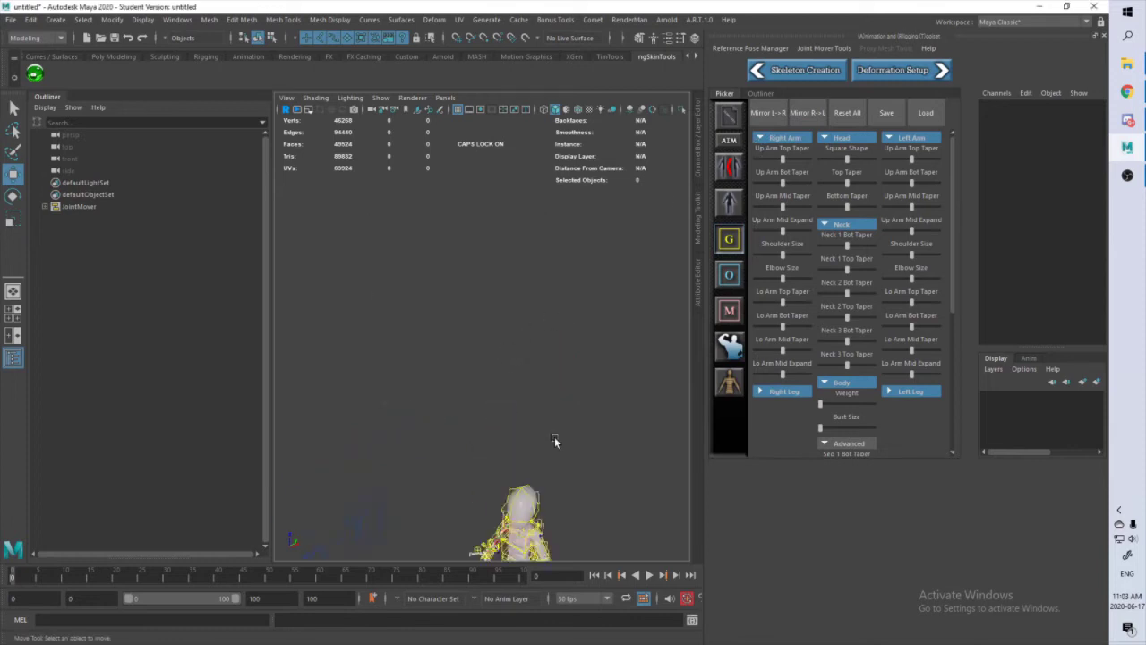
pyautogui.keyDown('alt'); pyautogui.moveTo(555, 436); pyautogui.dragTo(767, 260); pyautogui.keyUp('alt')
pyautogui.scroll(5, 535, 246)
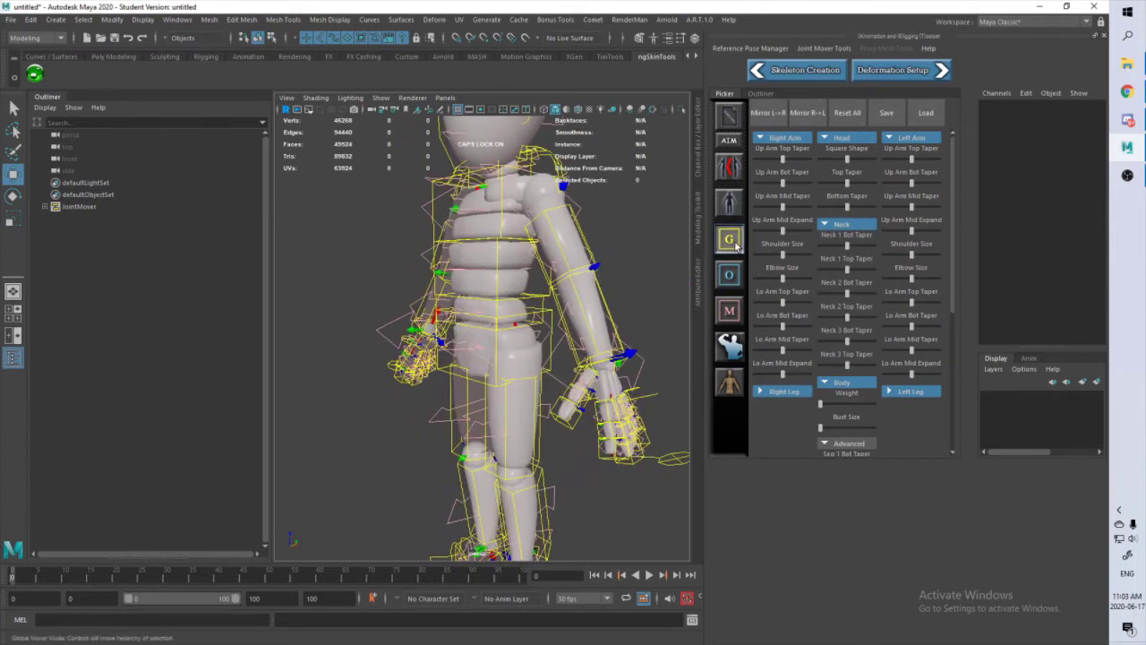
# Step: Show the offset joint movers, test-scale the left thumb mover to about 1.3, then undo it
pyautogui.click(729, 275)
pyautogui.keyDown('alt'); pyautogui.moveTo(609, 313); pyautogui.dragTo(588, 319); pyautogui.keyUp('alt')
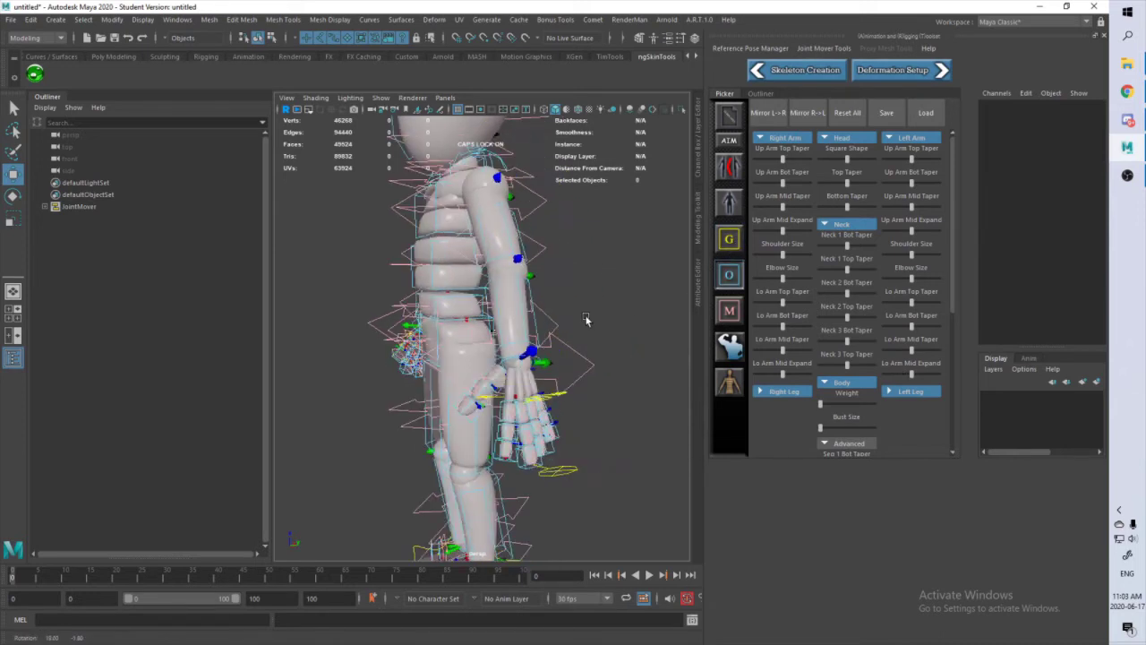
pyautogui.click(497, 375)
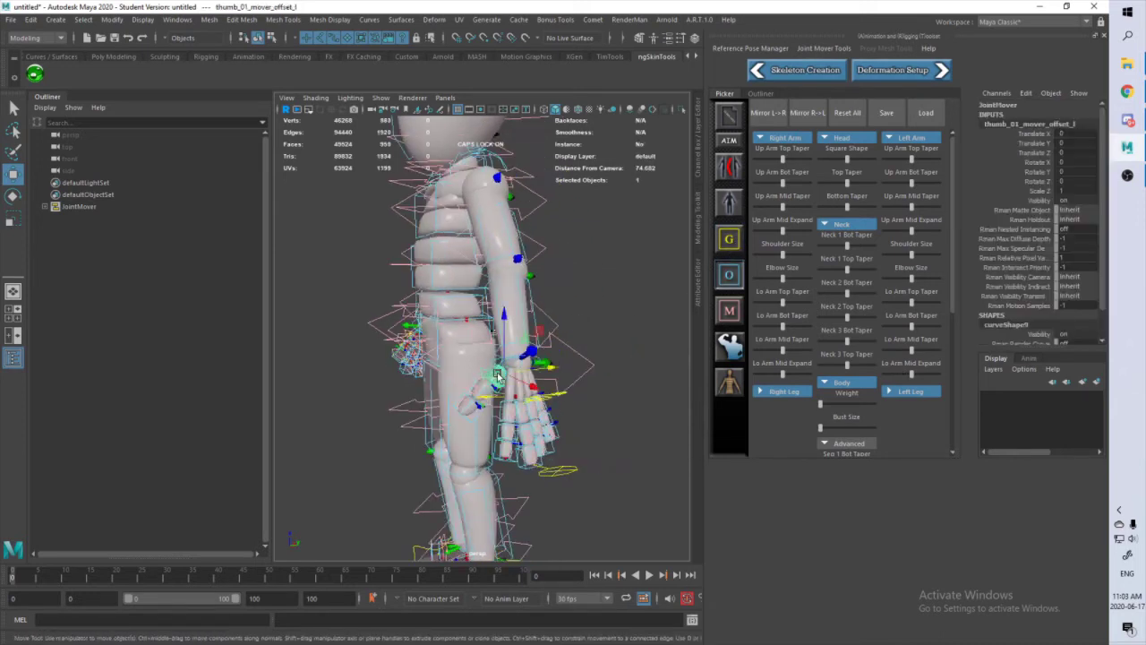
pyautogui.press('r')
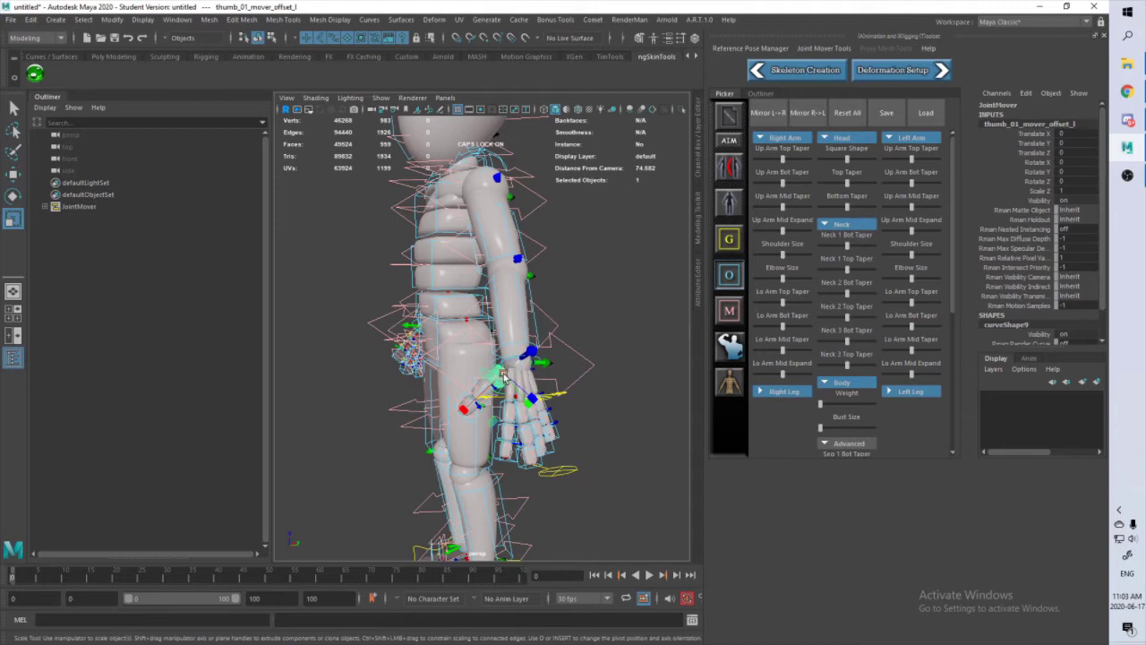
pyautogui.moveTo(501, 376); pyautogui.dragTo(516, 378)
pyautogui.hotkey('ctrl', 'z')
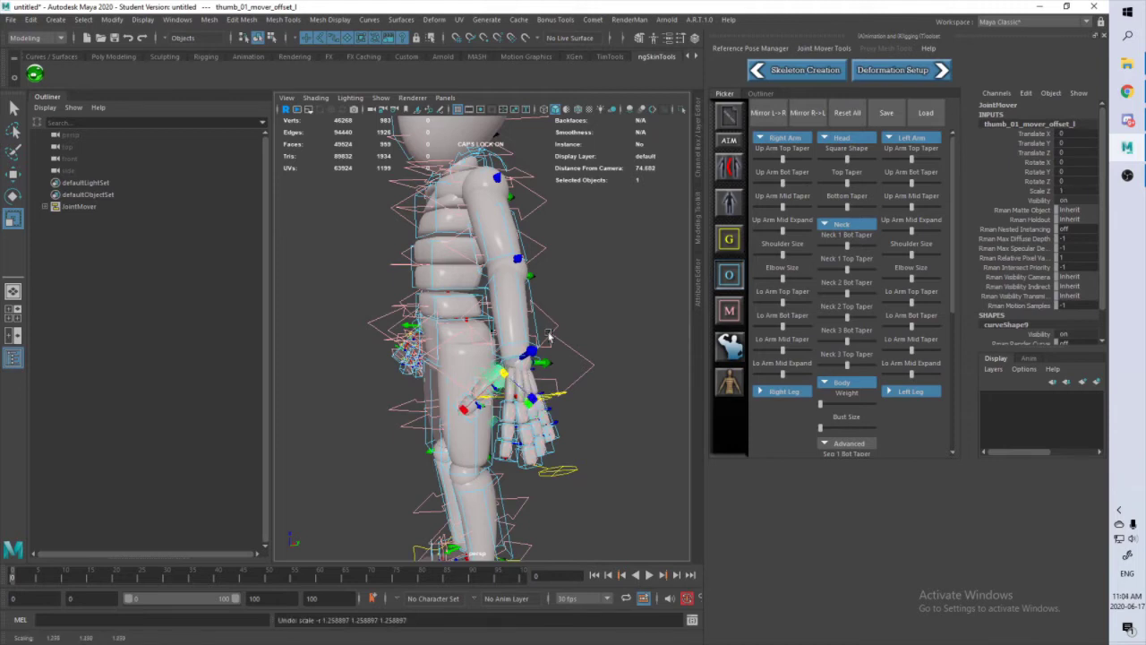
# Step: Select the left lower-arm offset mover, reframe the character from front and side, then clear the selection
pyautogui.click(525, 308)
pyautogui.keyDown('alt'); pyautogui.moveTo(524, 308); pyautogui.dragTo(627, 319); pyautogui.keyUp('alt')
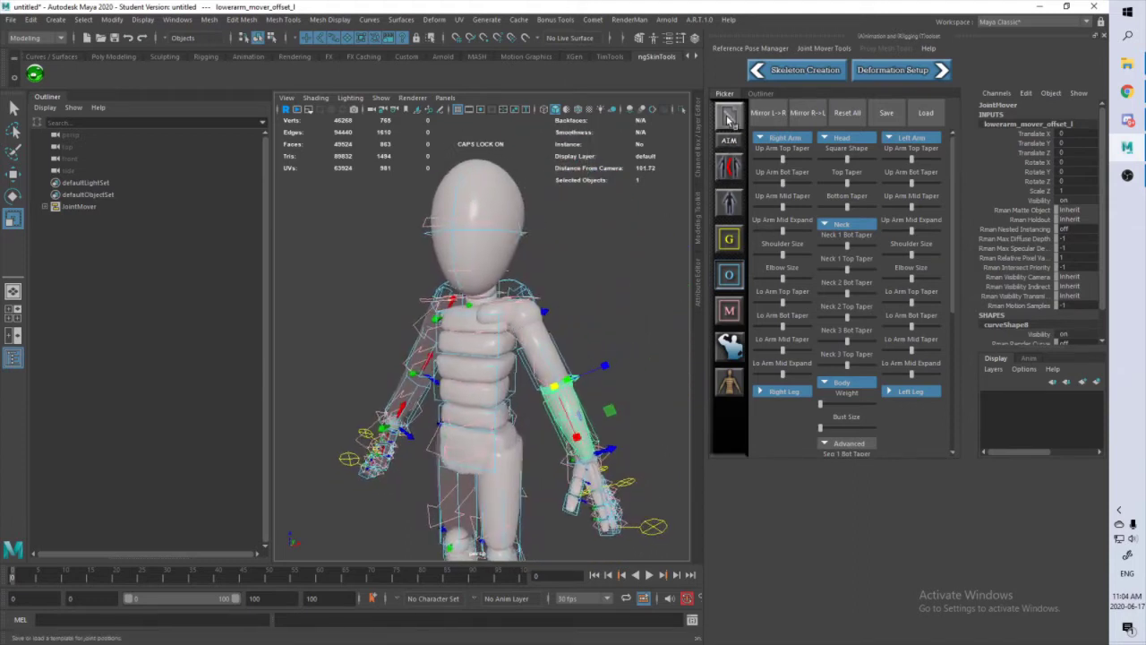
pyautogui.scroll(5, 583, 286)
pyautogui.scroll(-5, 583, 287)
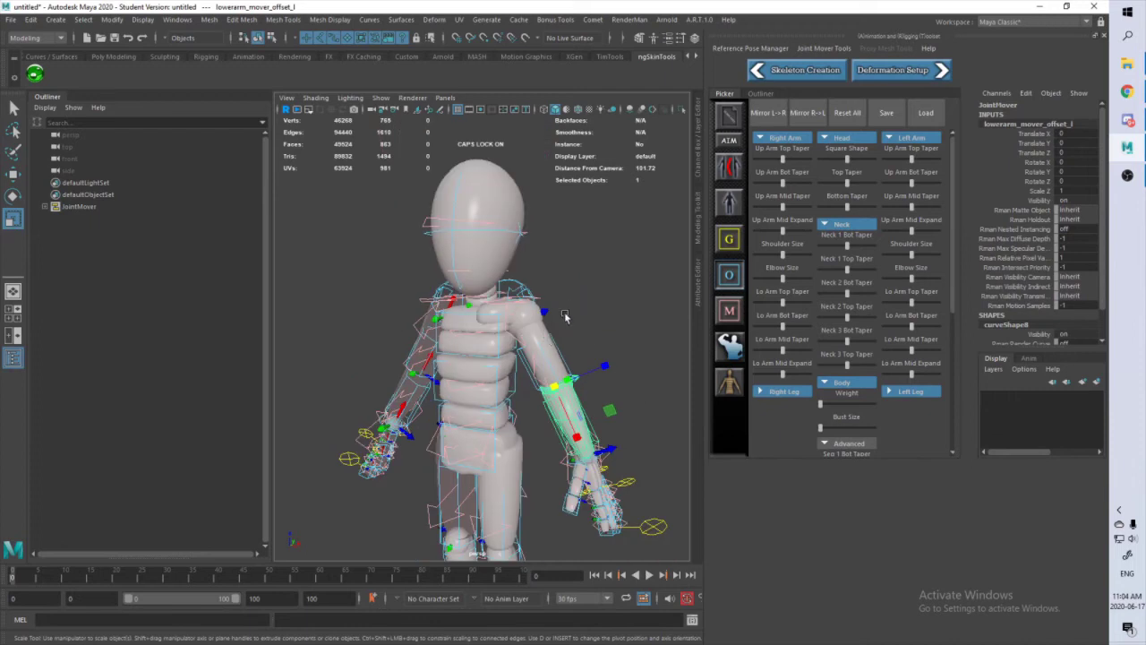
pyautogui.keyDown('alt'); pyautogui.moveTo(566, 318); pyautogui.dragTo(564, 261, button='middle'); pyautogui.keyUp('alt')
pyautogui.keyDown('alt'); pyautogui.moveTo(562, 264); pyautogui.dragTo(528, 296); pyautogui.keyUp('alt')
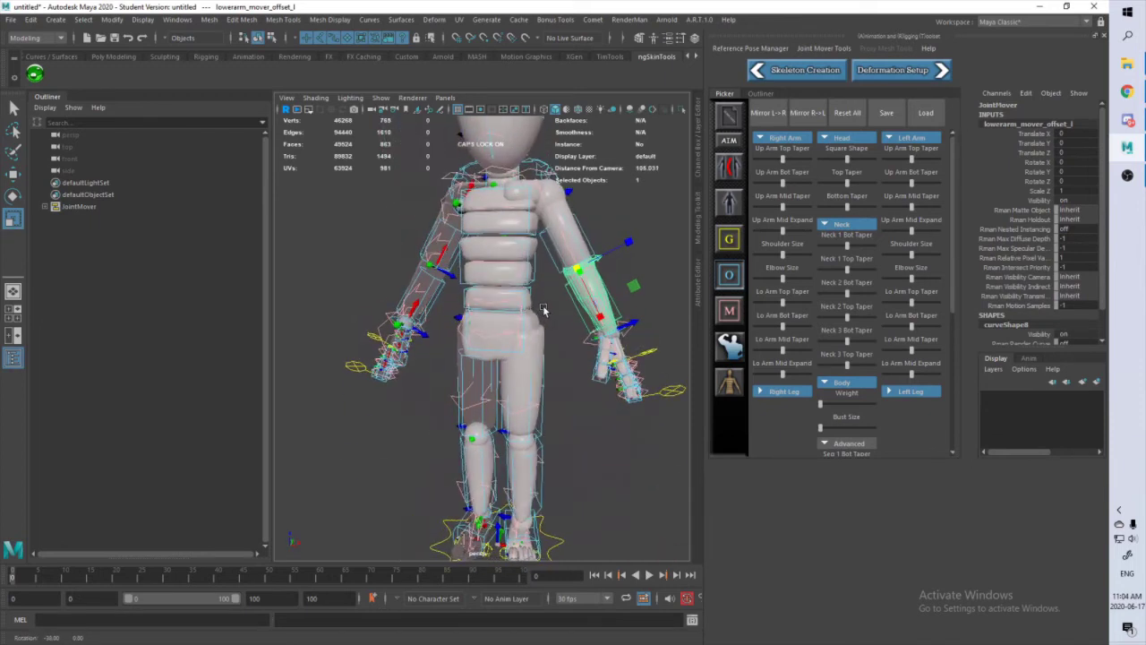
pyautogui.click(503, 268)
# Step: Frame the character in a three-quarter view and bring up the top Picker icon's Save/Load Template menu
pyautogui.scroll(-5, 596, 228)
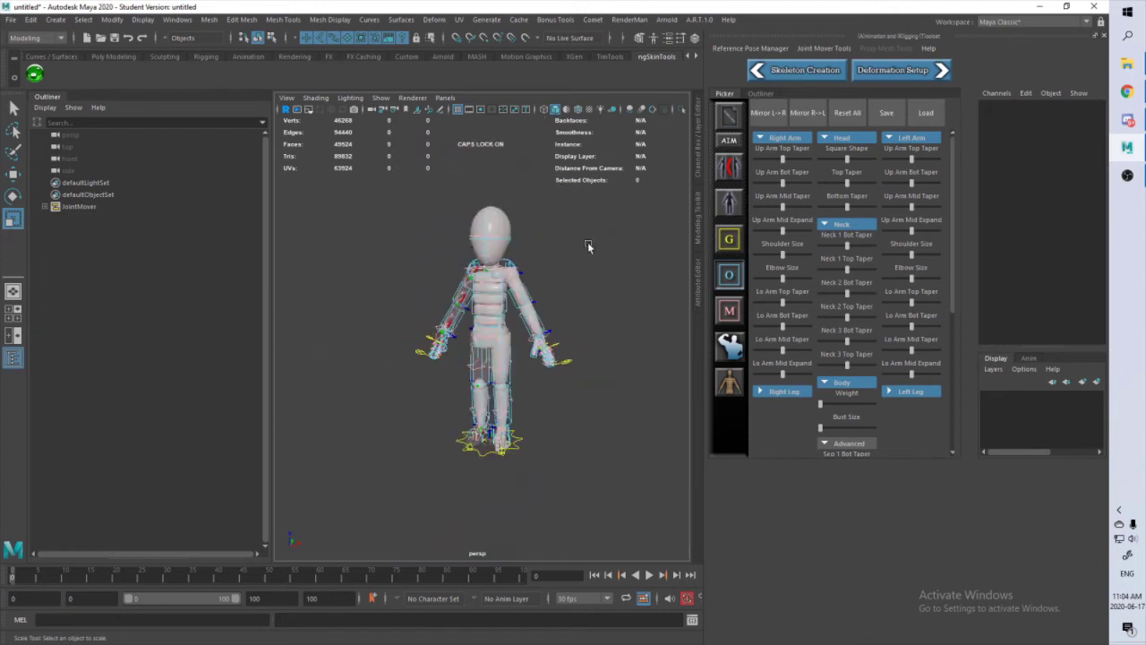
pyautogui.keyDown('alt'); pyautogui.moveTo(588, 248); pyautogui.dragTo(563, 256); pyautogui.keyUp('alt')
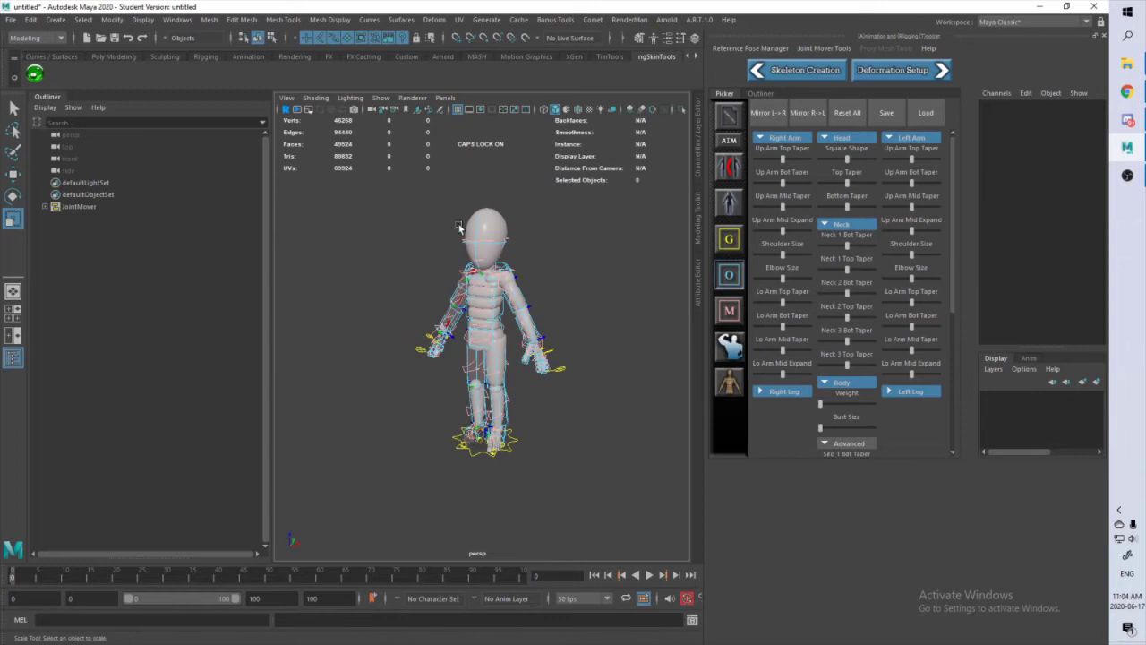
pyautogui.scroll(3, 475, 291)
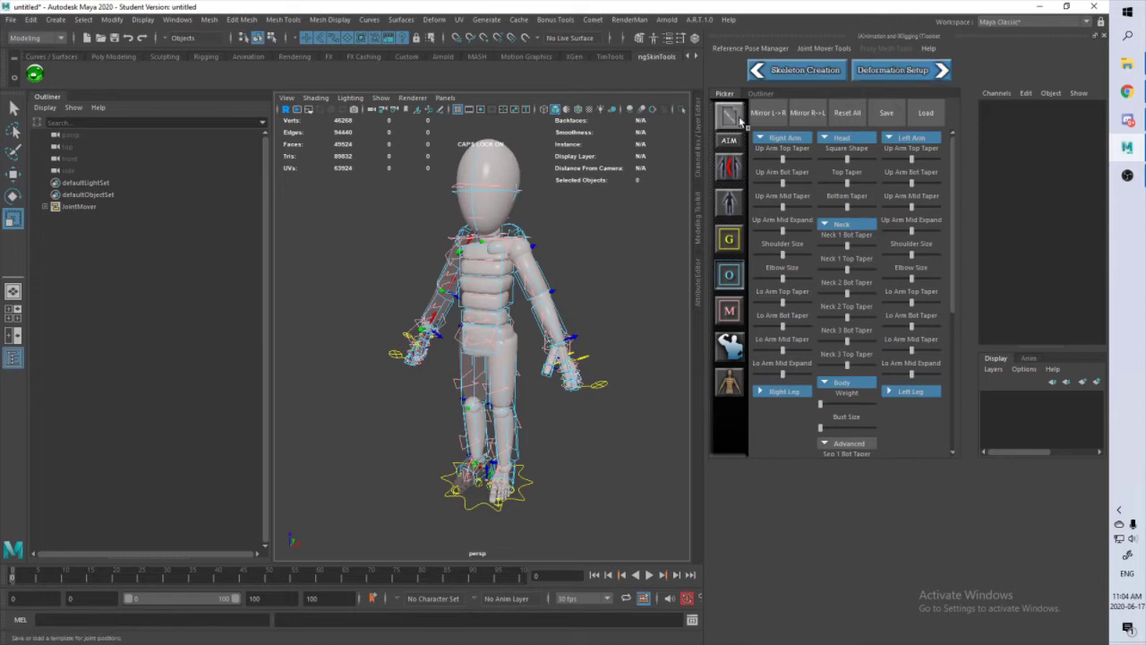
pyautogui.rightClick(736, 116)
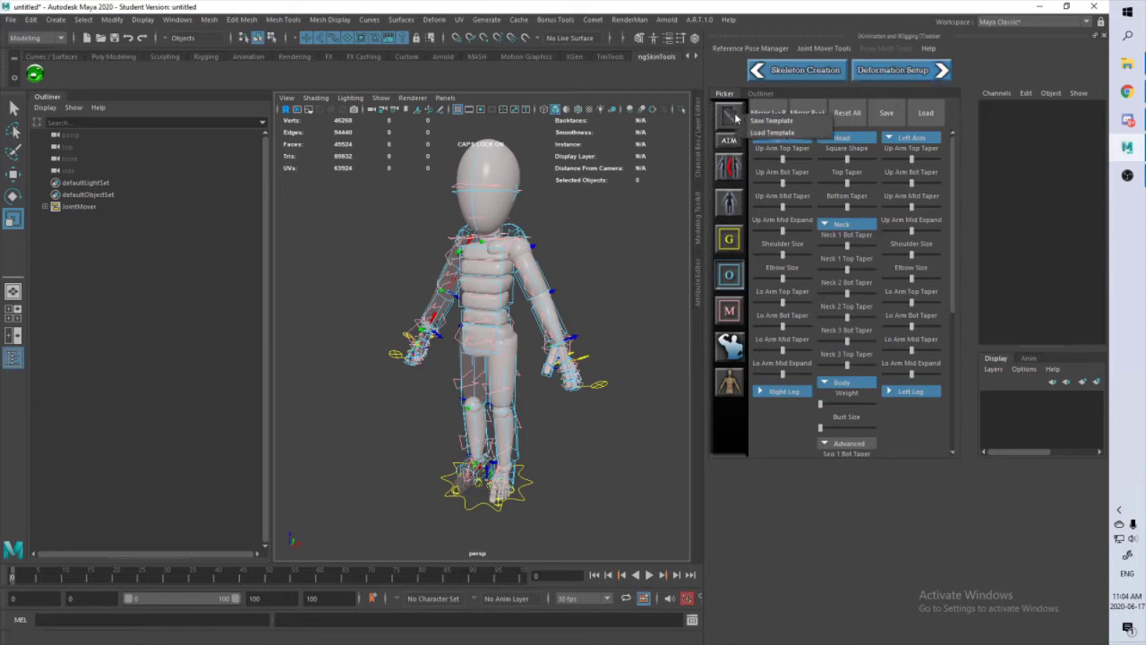
# Step: Advance to Deformation Setup, put the character in a T-pose and save it as the rig pose
pyautogui.click(885, 71)
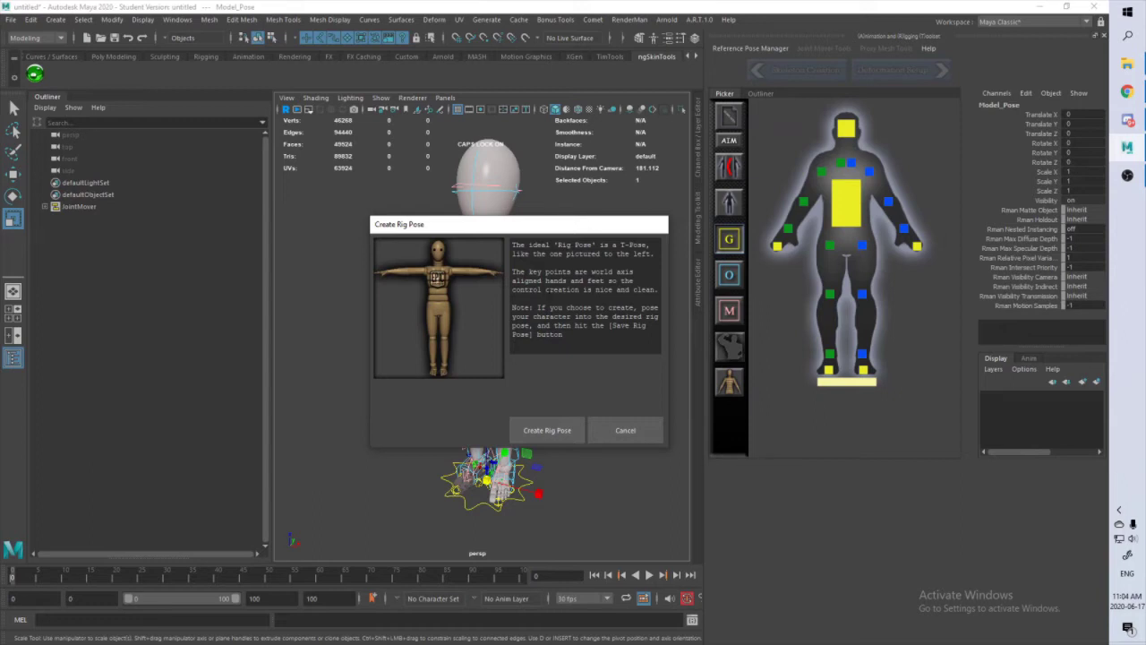
pyautogui.click(556, 431)
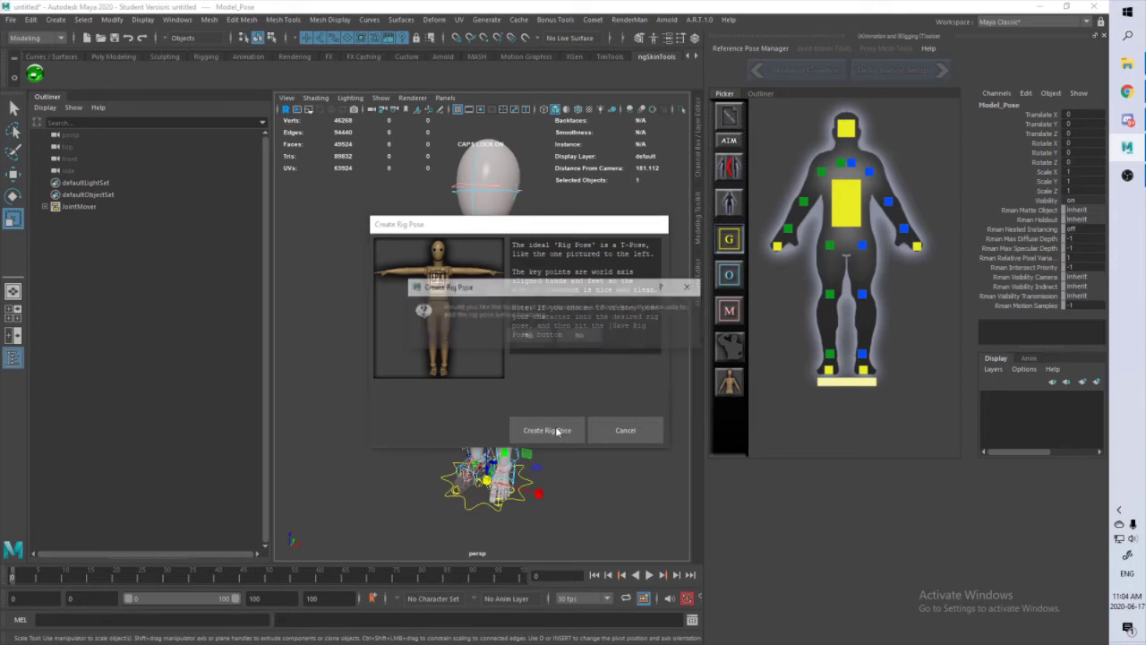
pyautogui.click(530, 335)
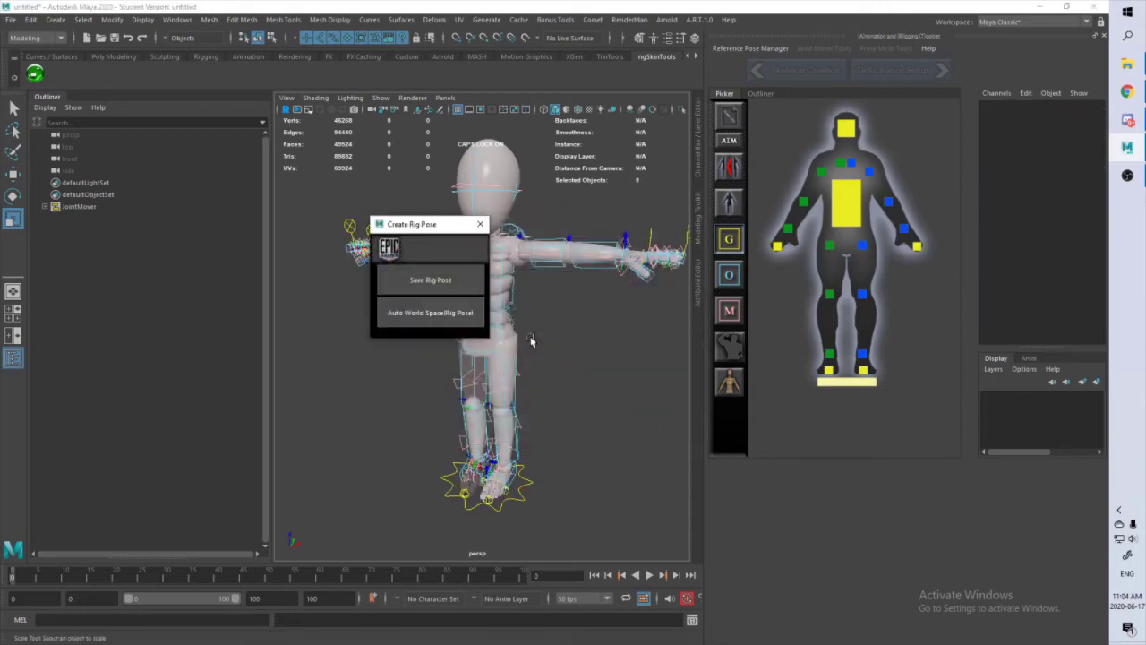
pyautogui.click(460, 288)
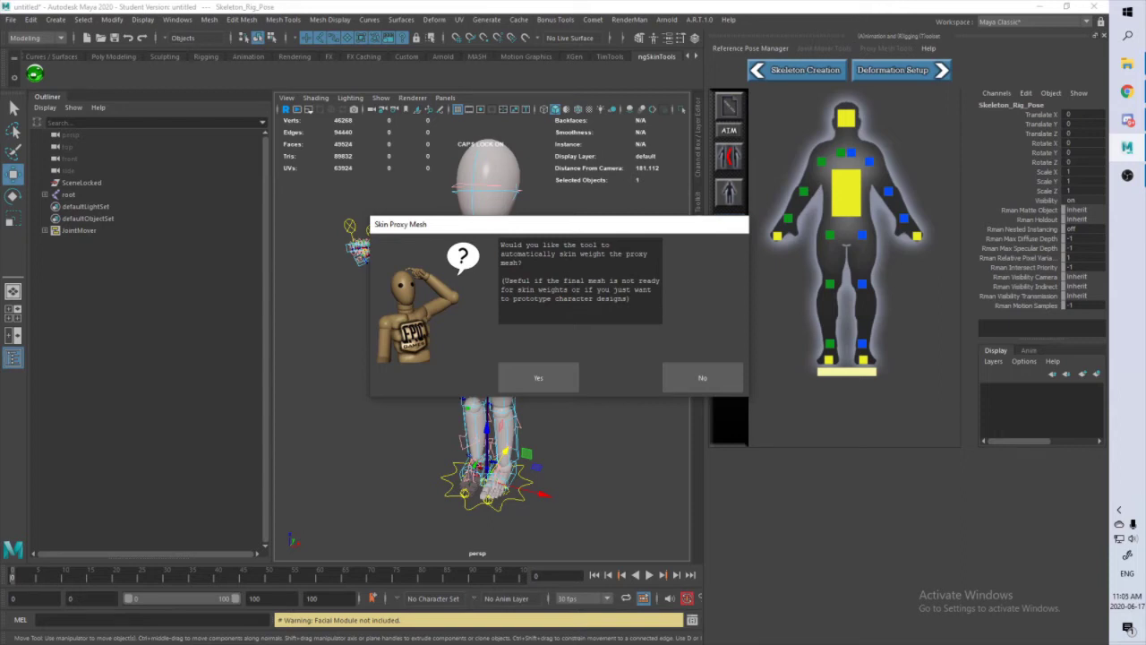
# Step: Accept automatic skin weighting of the proxy mesh and set the character to its model pose
pyautogui.click(537, 380)
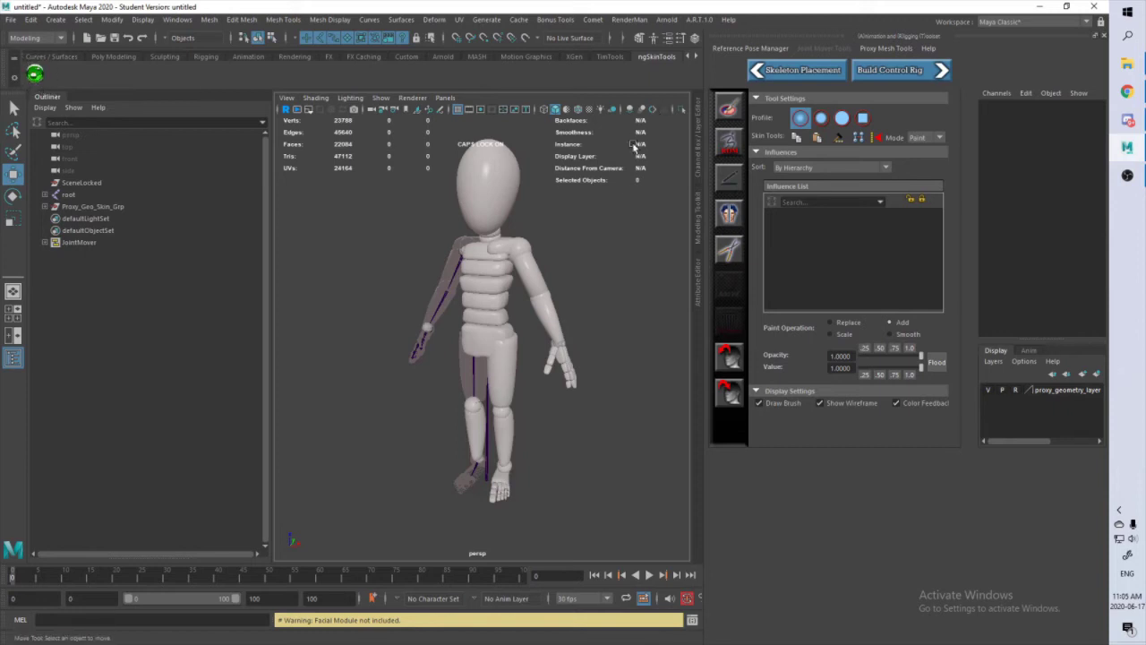
pyautogui.click(743, 49)
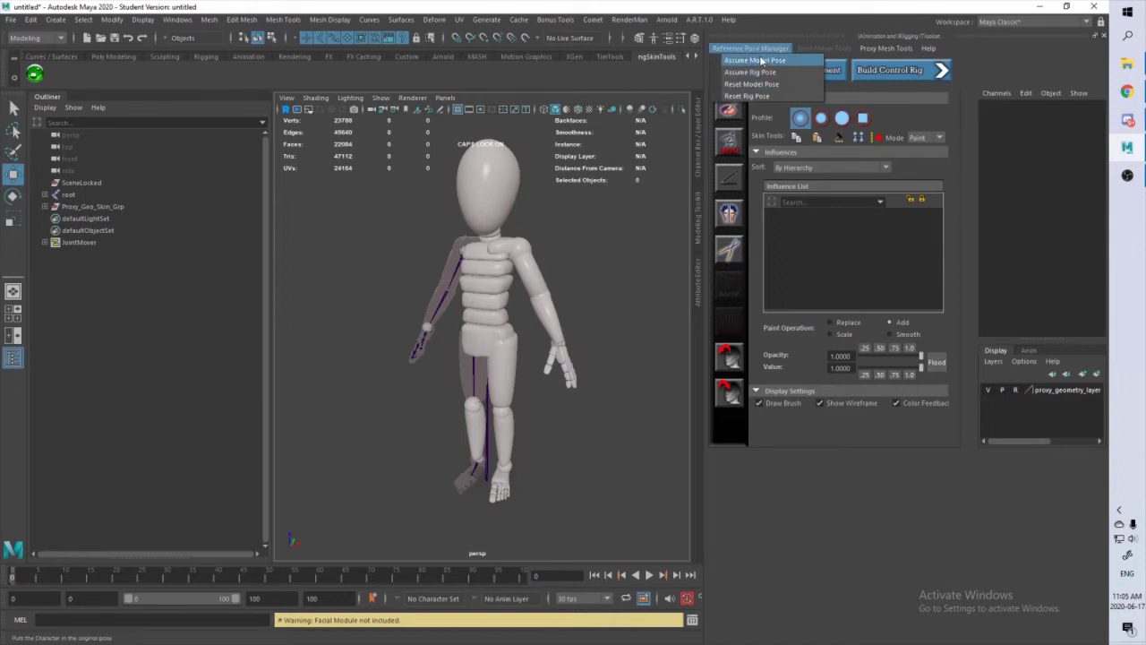
pyautogui.click(762, 61)
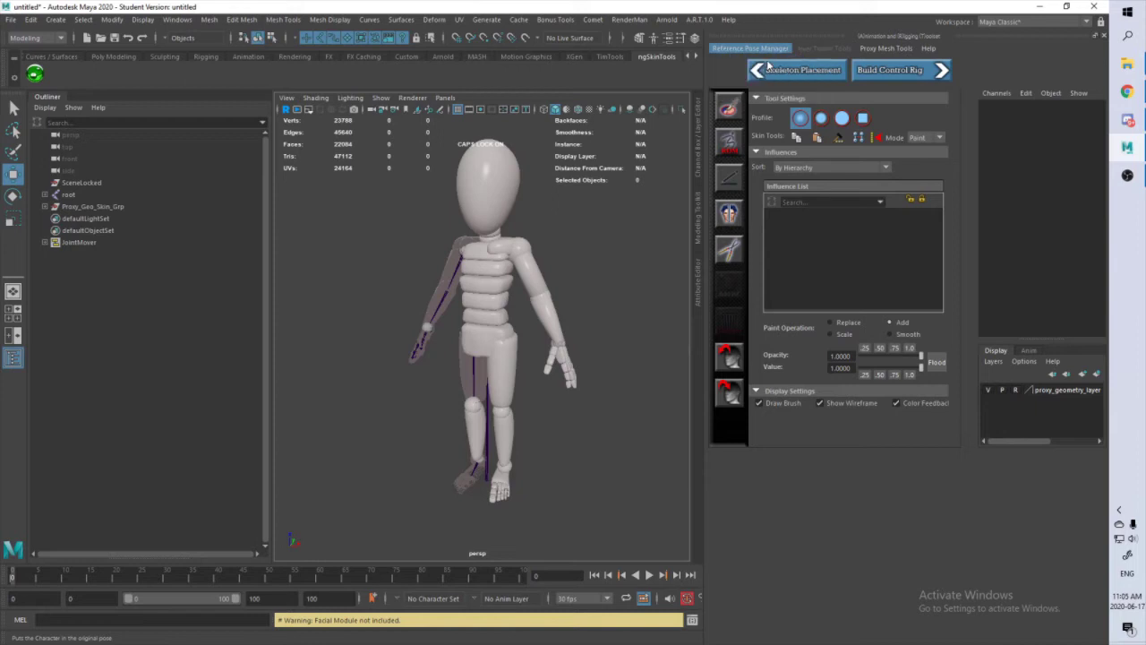
# Step: Switch the character into the T-shaped rig pose, then back to the A-shaped model pose
pyautogui.click(750, 49)
pyautogui.click(752, 73)
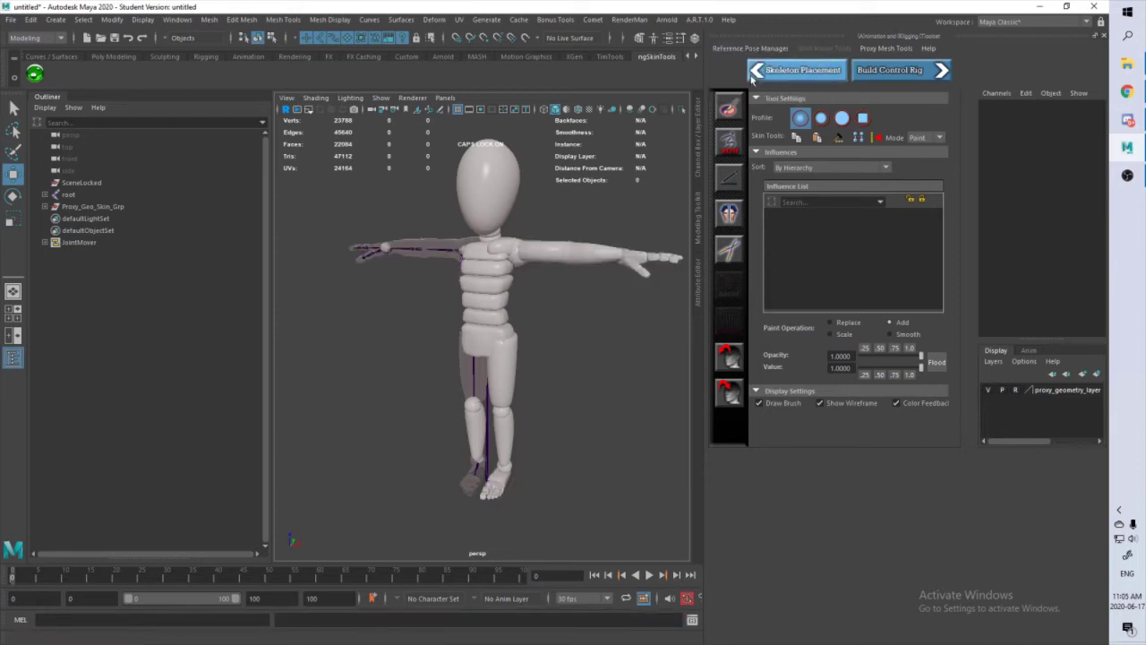
pyautogui.click(751, 48)
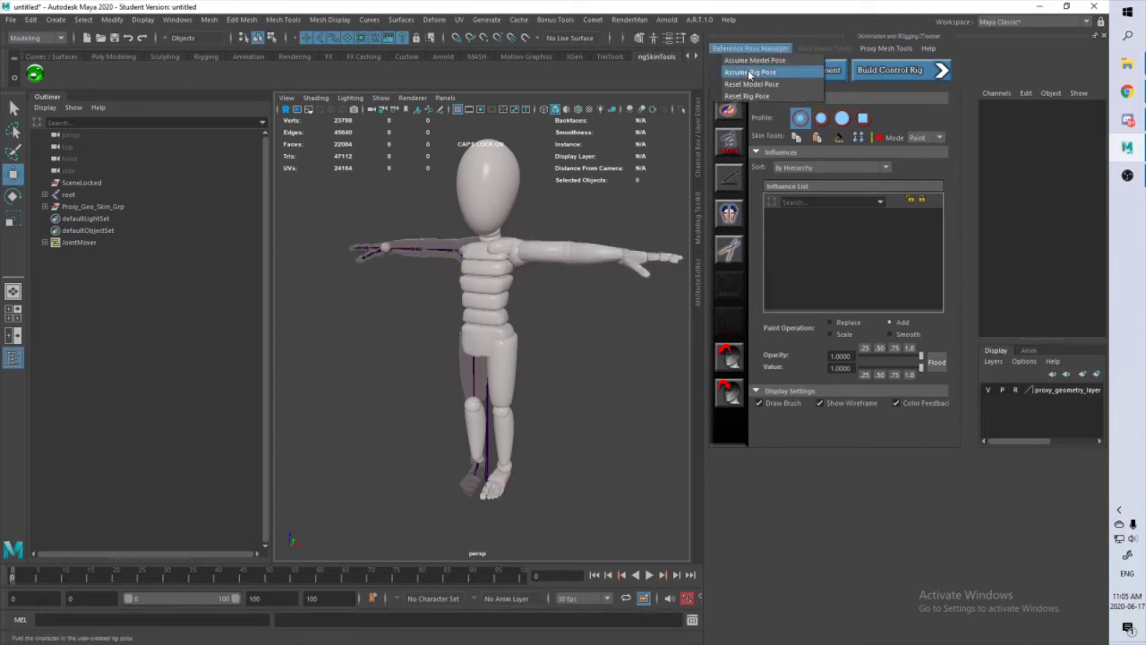
pyautogui.click(756, 60)
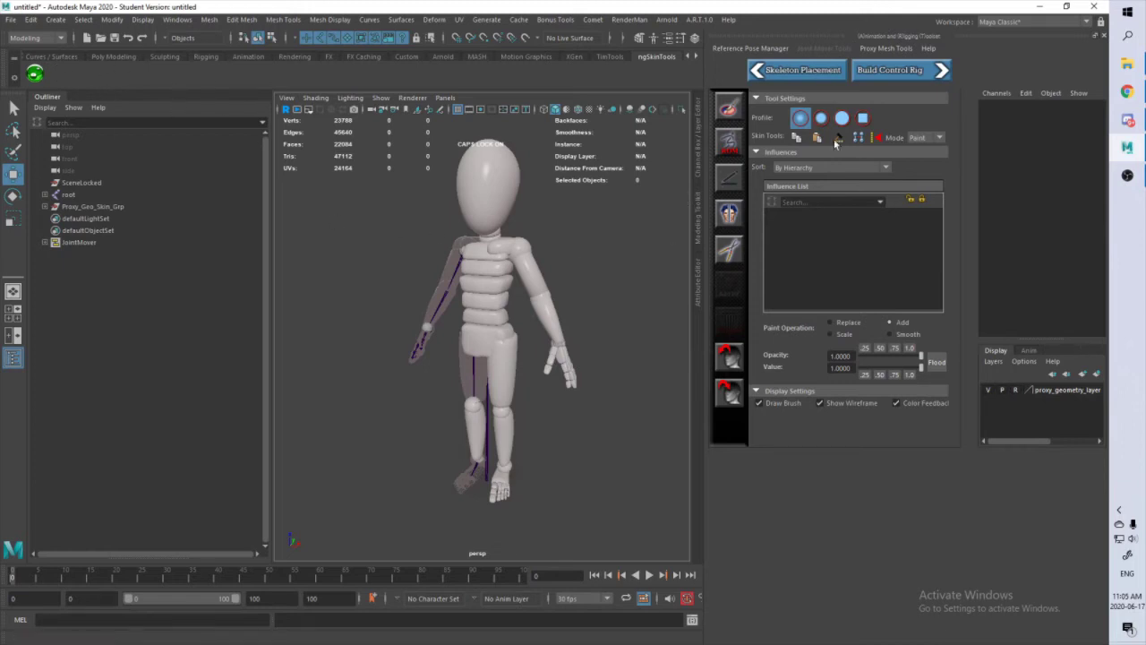
# Step: Name the character TOON, build the rig, and capture its centred thumbnail image
pyautogui.click(902, 75)
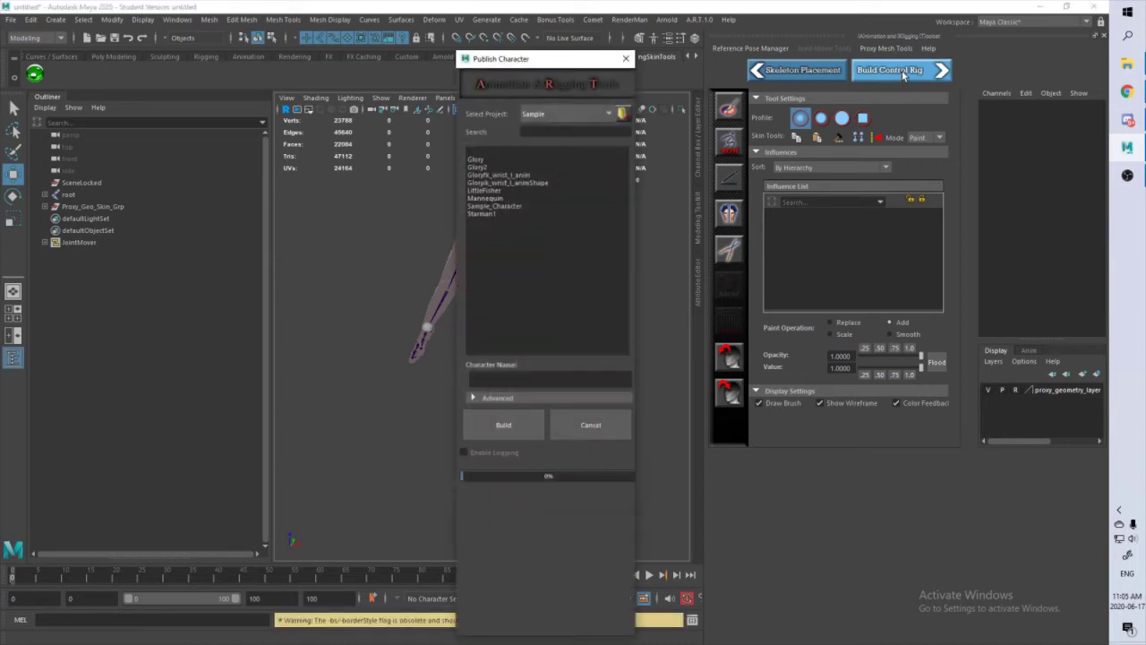
pyautogui.click(507, 379)
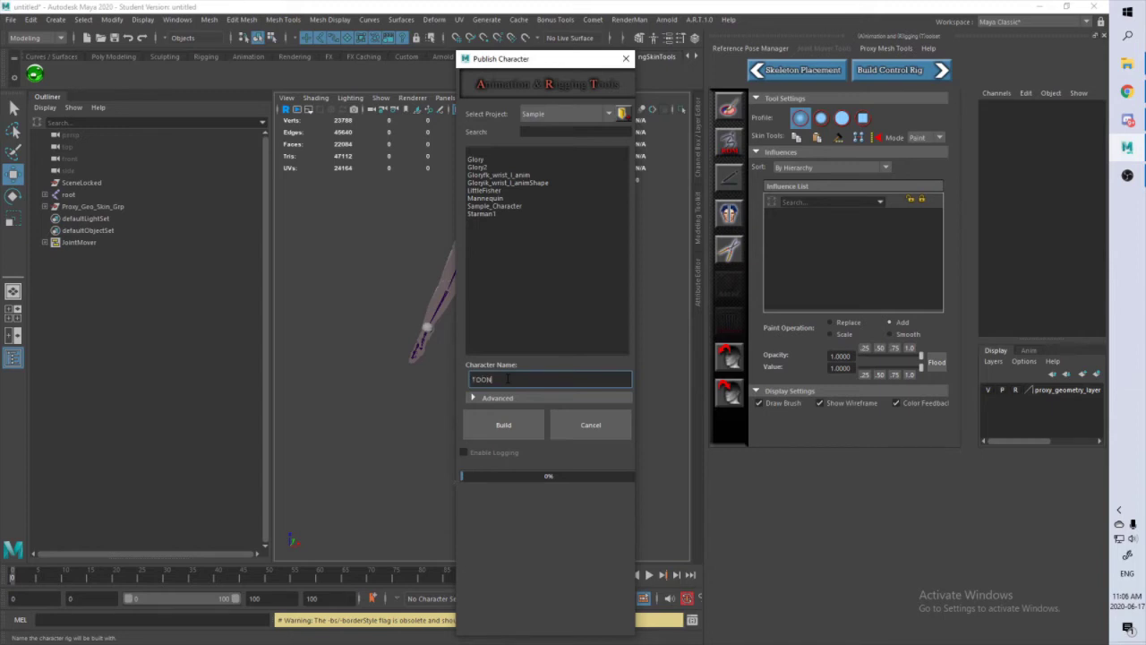
pyautogui.click(504, 425)
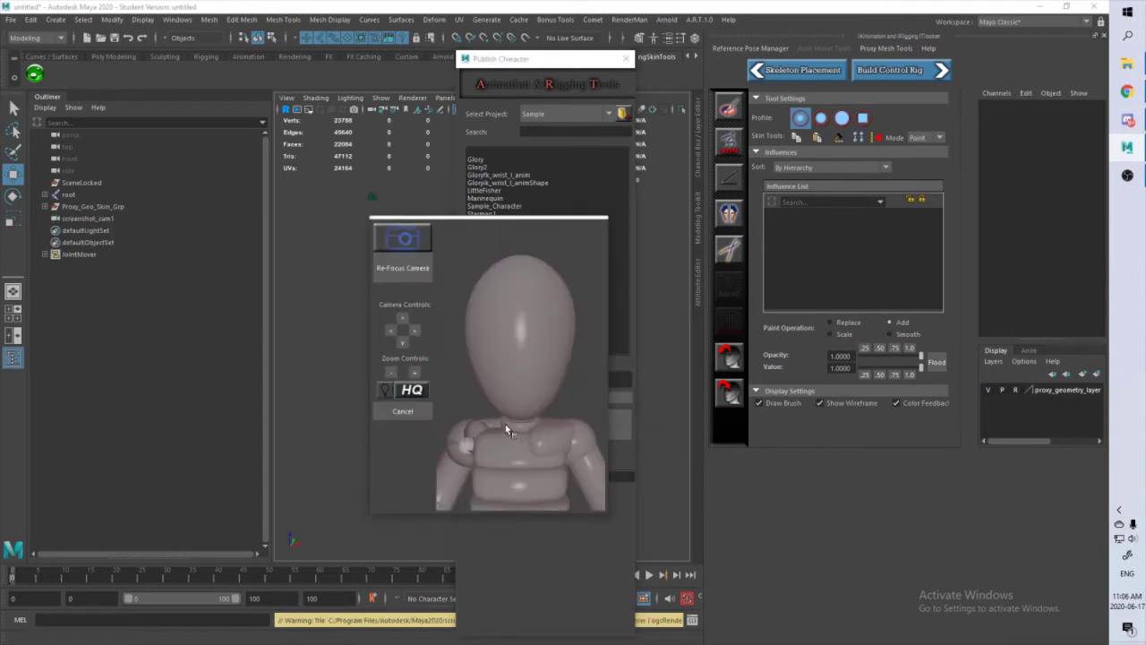
pyautogui.click(418, 279)
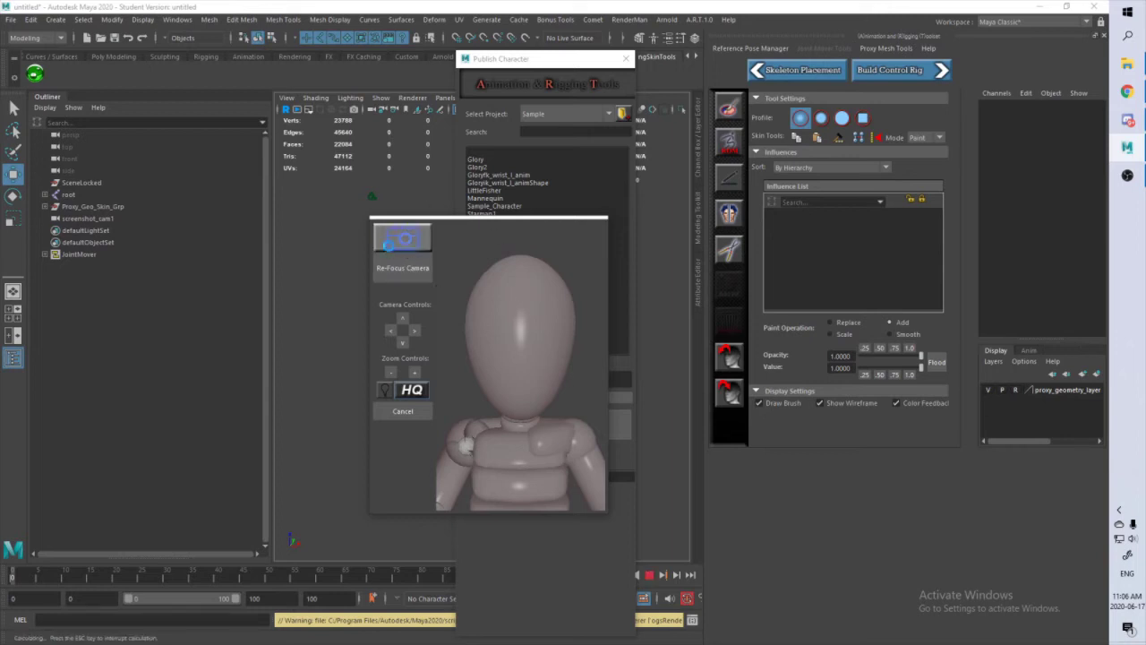
pyautogui.click(403, 237)
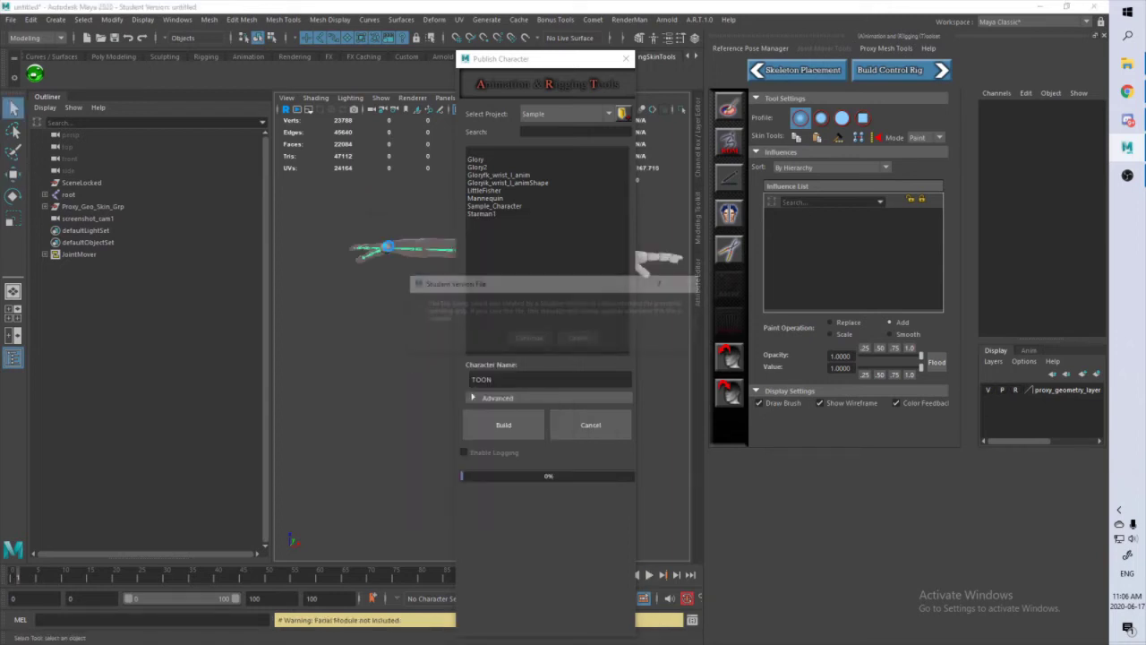
# Step: Continue past each Student Version File notice until publishing finishes
pyautogui.click(528, 338)
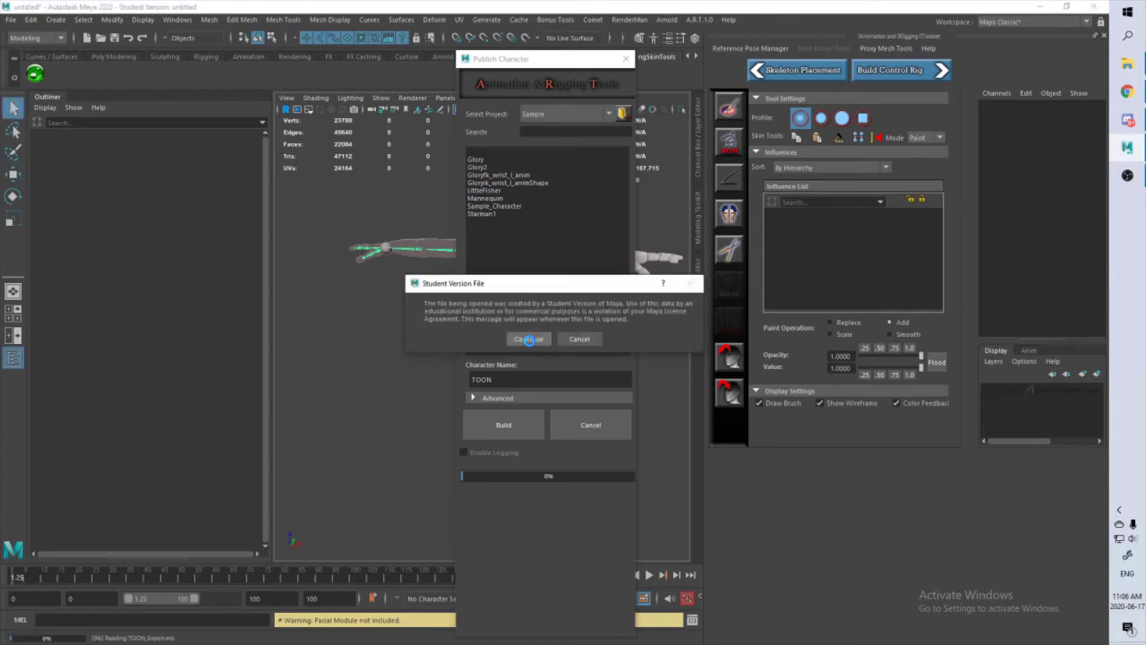
pyautogui.click(528, 338)
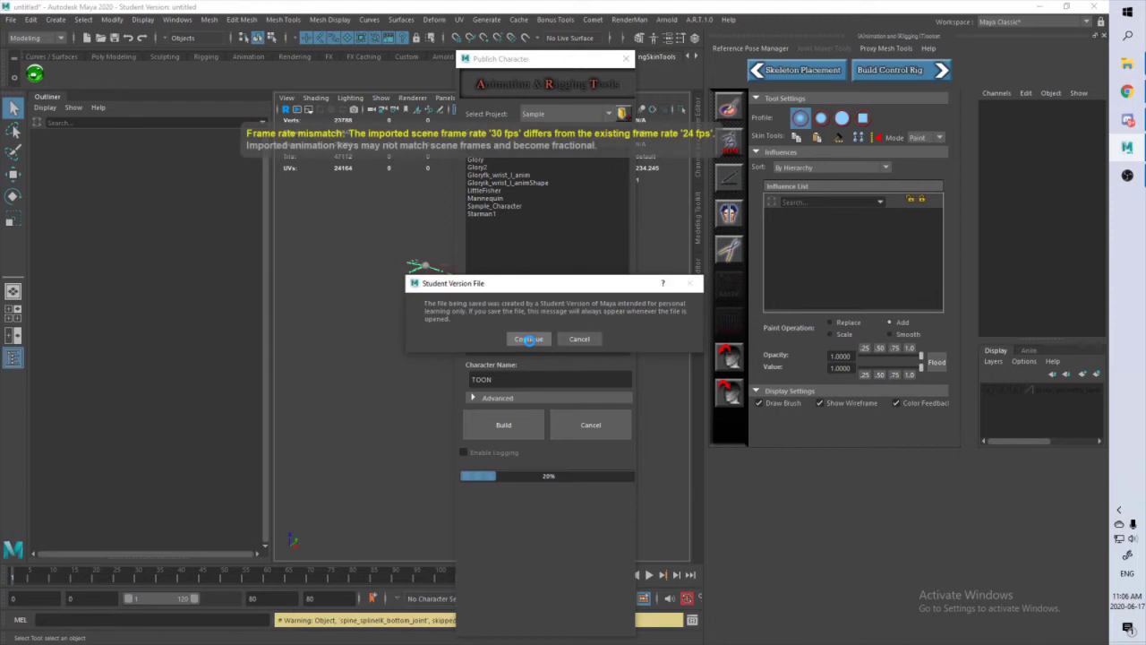
pyautogui.click(529, 338)
pyautogui.click(528, 338)
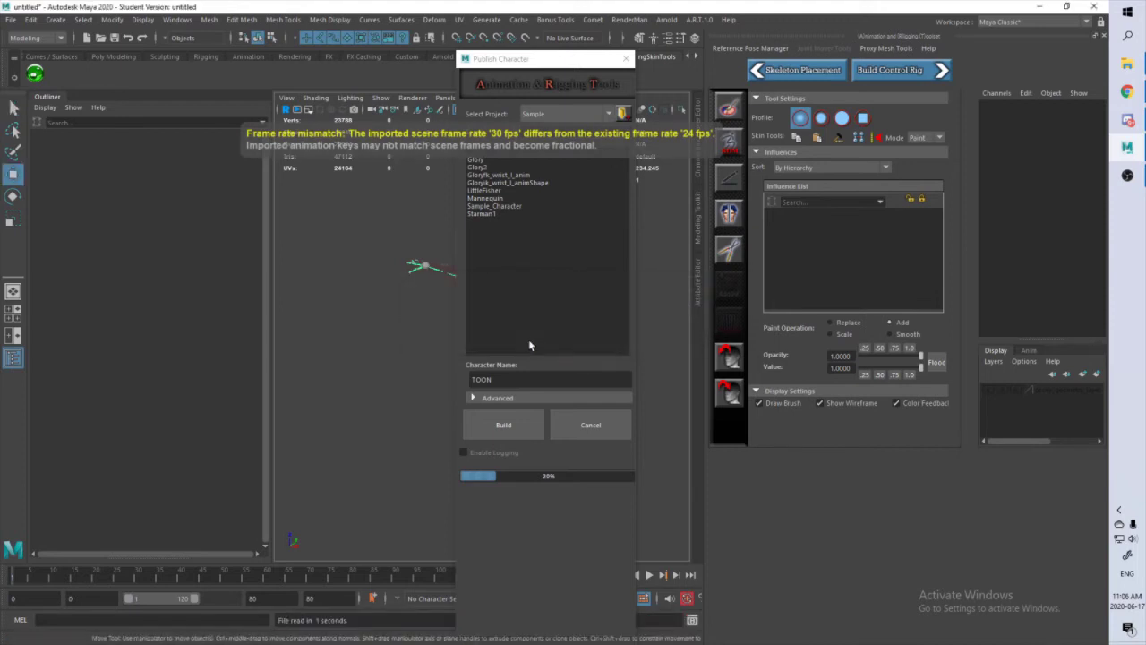
pyautogui.click(529, 339)
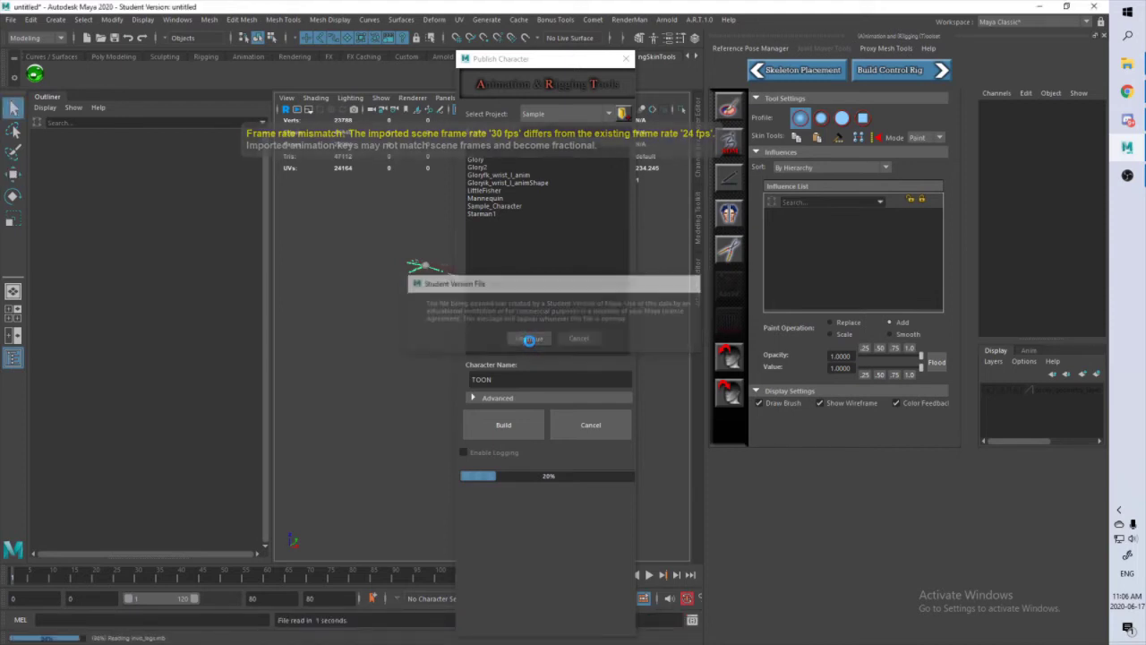
pyautogui.click(528, 338)
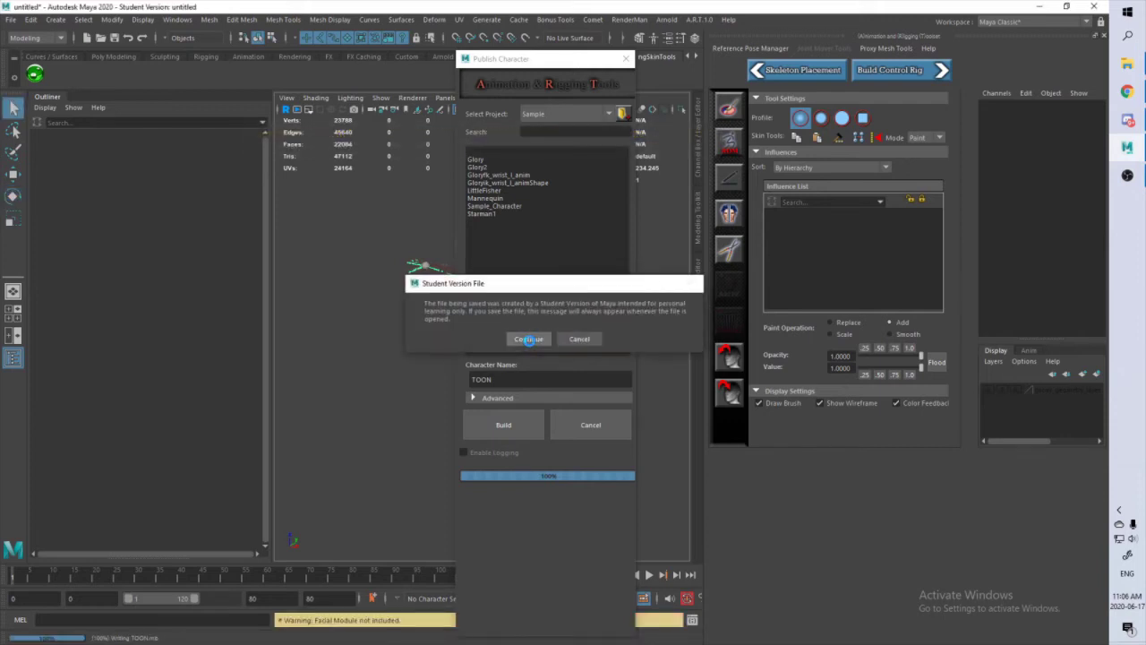
pyautogui.click(528, 340)
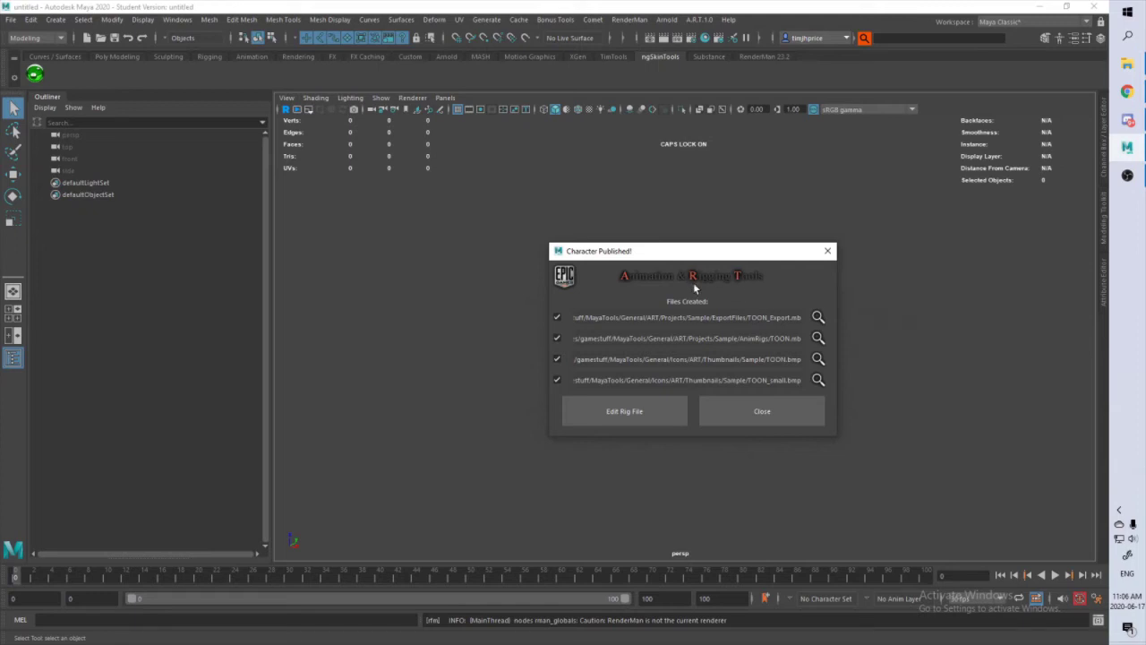
# Step: Open the published TOON rig file, accepting both student version notices
pyautogui.click(639, 412)
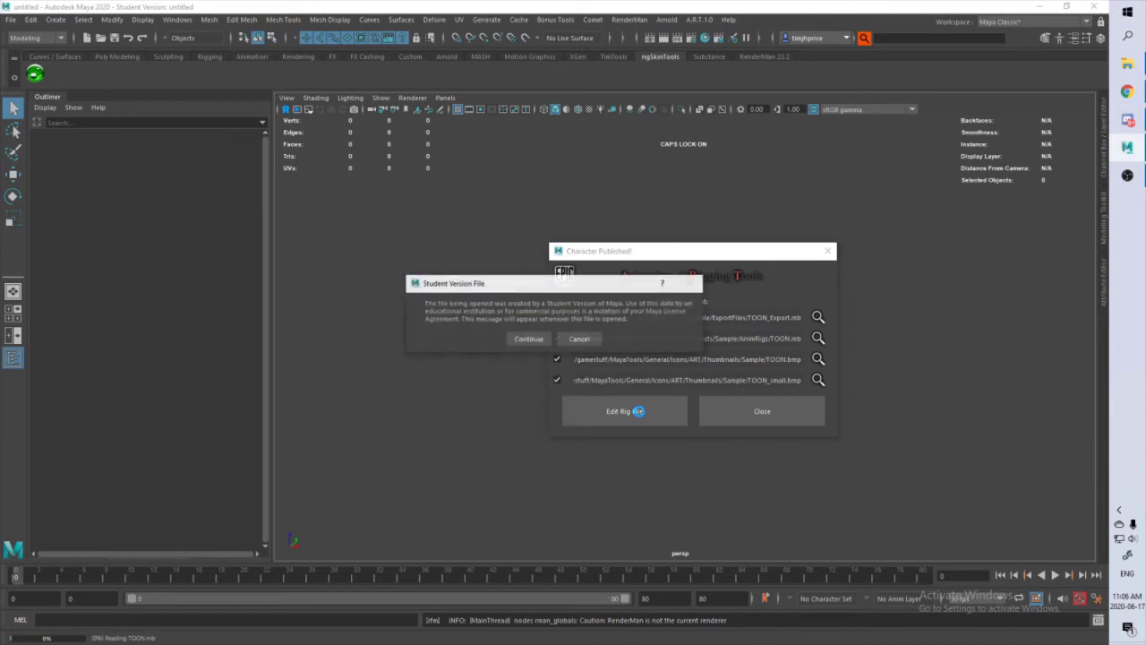
pyautogui.click(523, 338)
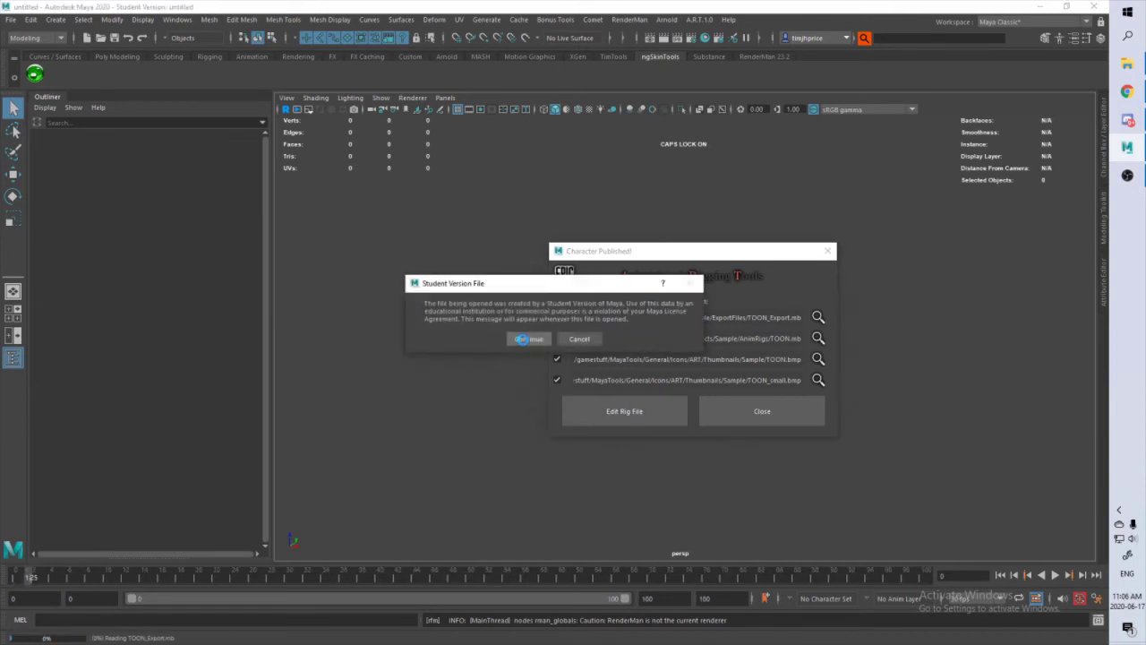
pyautogui.click(523, 338)
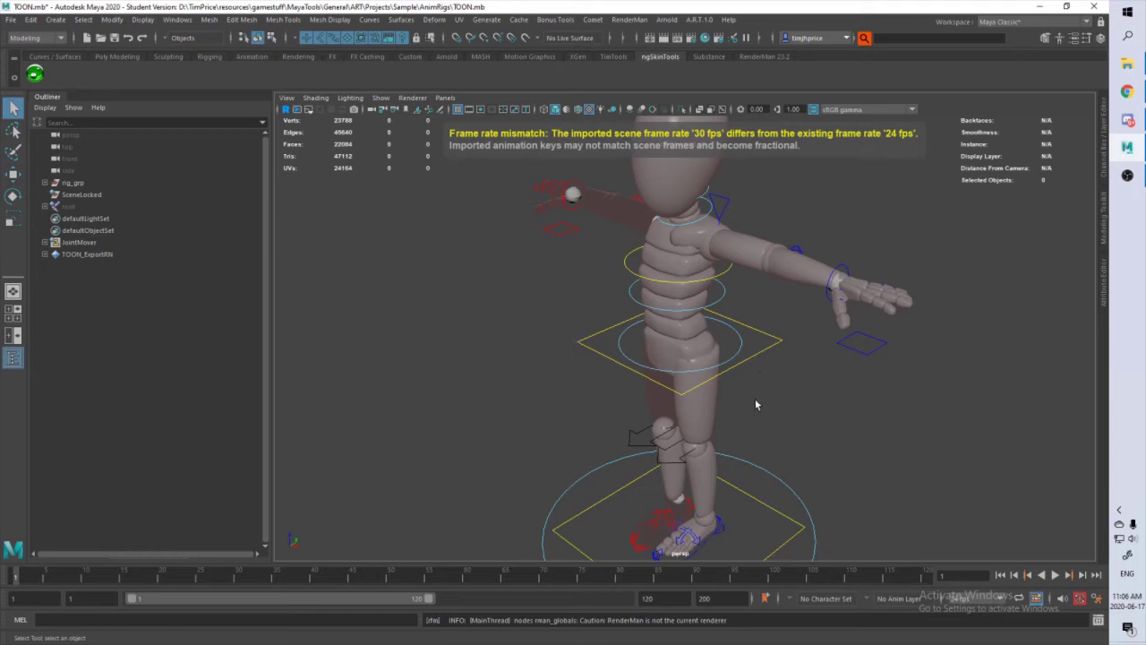
# Step: Move ik_wrist_l_anim down to bend the left arm, inspect the bend, then deselect it
pyautogui.keyDown('alt'); pyautogui.moveTo(756, 405); pyautogui.dragTo(811, 389); pyautogui.keyUp('alt')
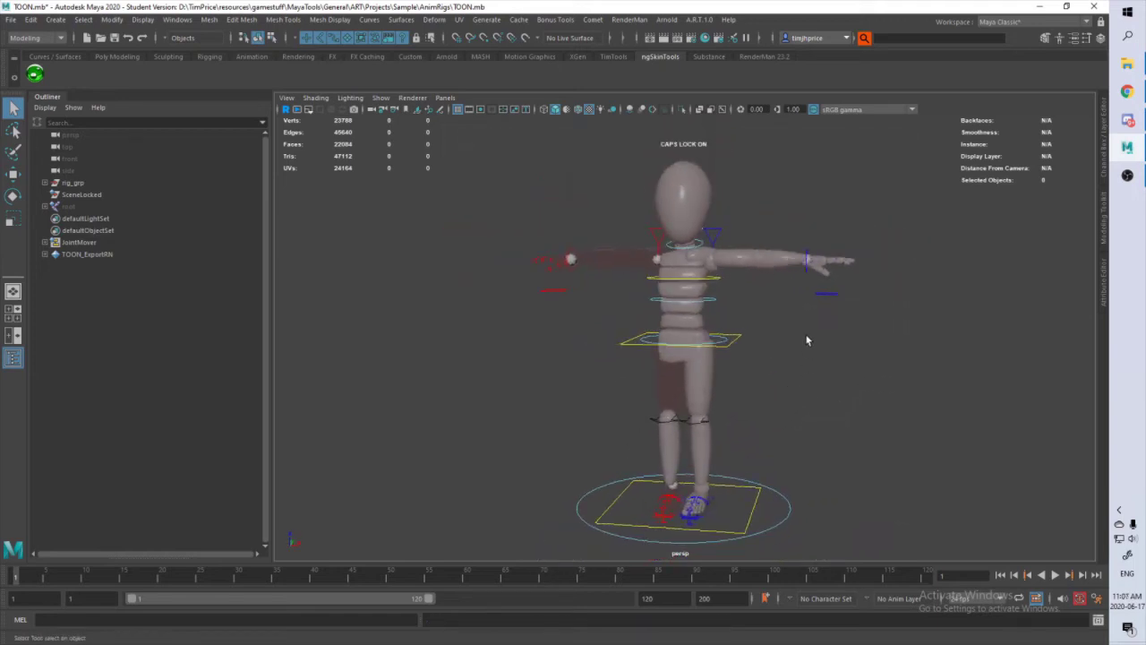
pyautogui.click(806, 266)
pyautogui.press('w')
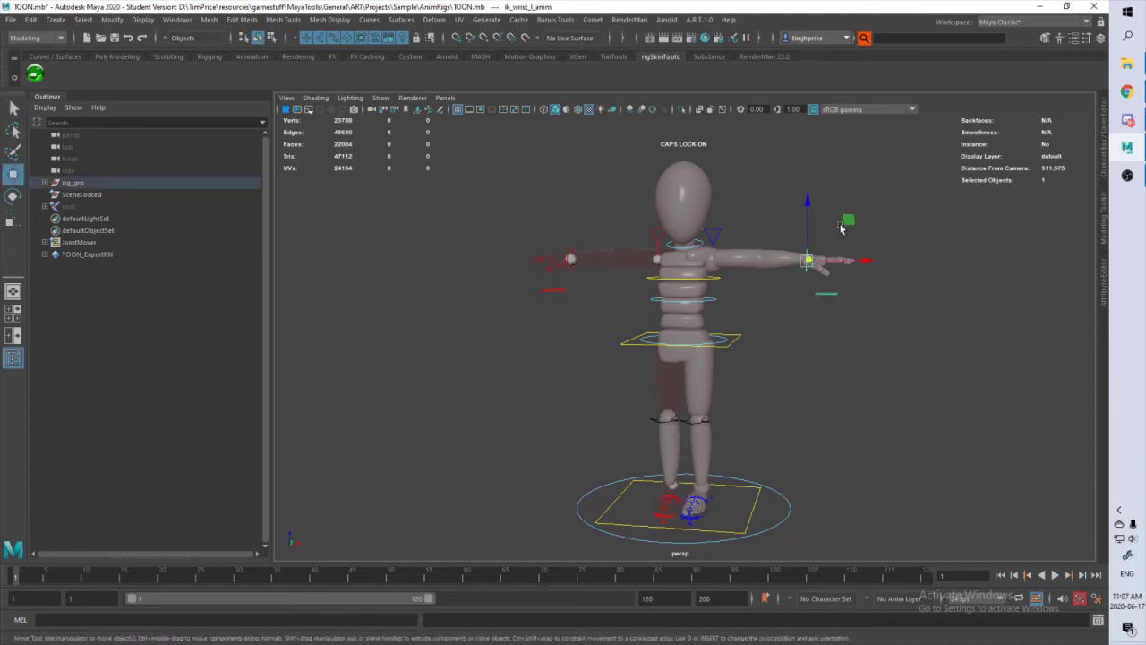
pyautogui.moveTo(815, 229); pyautogui.dragTo(772, 211)
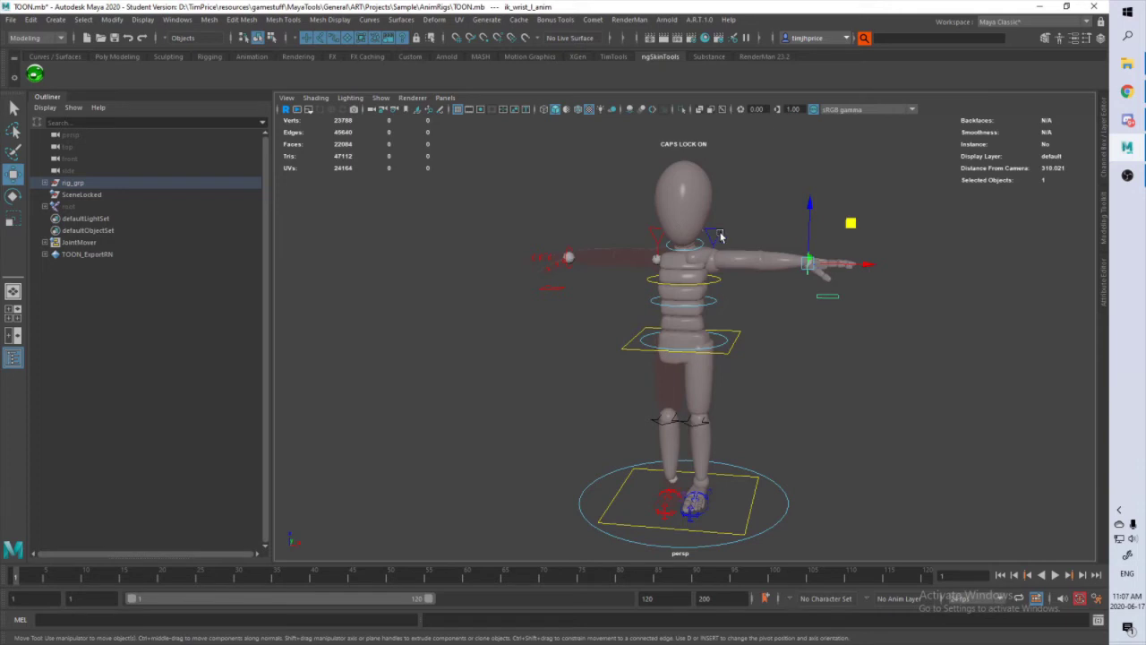
pyautogui.moveTo(725, 235)
pyautogui.keyDown('alt'); pyautogui.mouseDown()
pyautogui.moveTo(656, 241)
pyautogui.moveTo(704, 237)
pyautogui.mouseUp(); pyautogui.keyUp('alt')
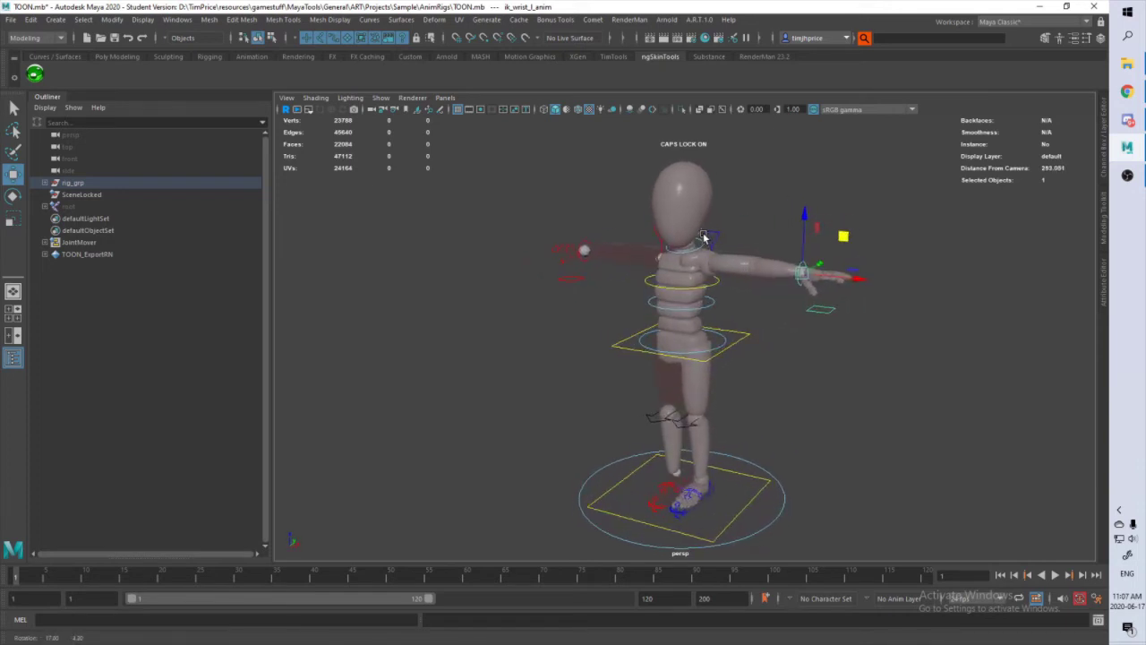
pyautogui.click(758, 204)
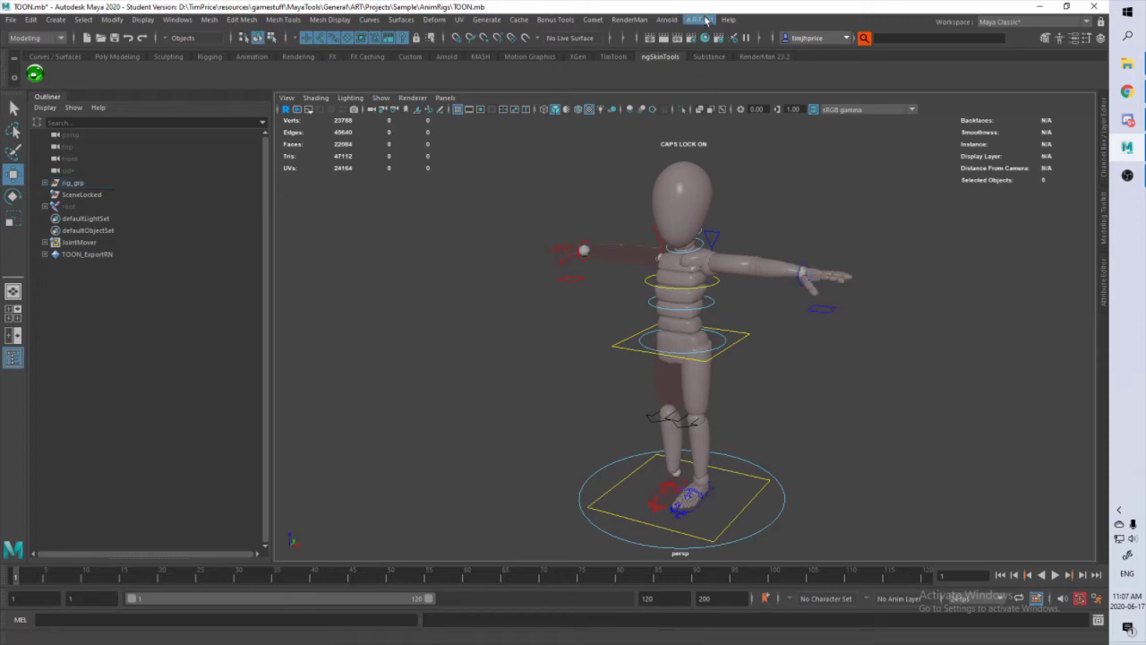
# Step: From A.R.T. Edit Existing Character, select TOON and choose to open its export file
pyautogui.click(698, 19)
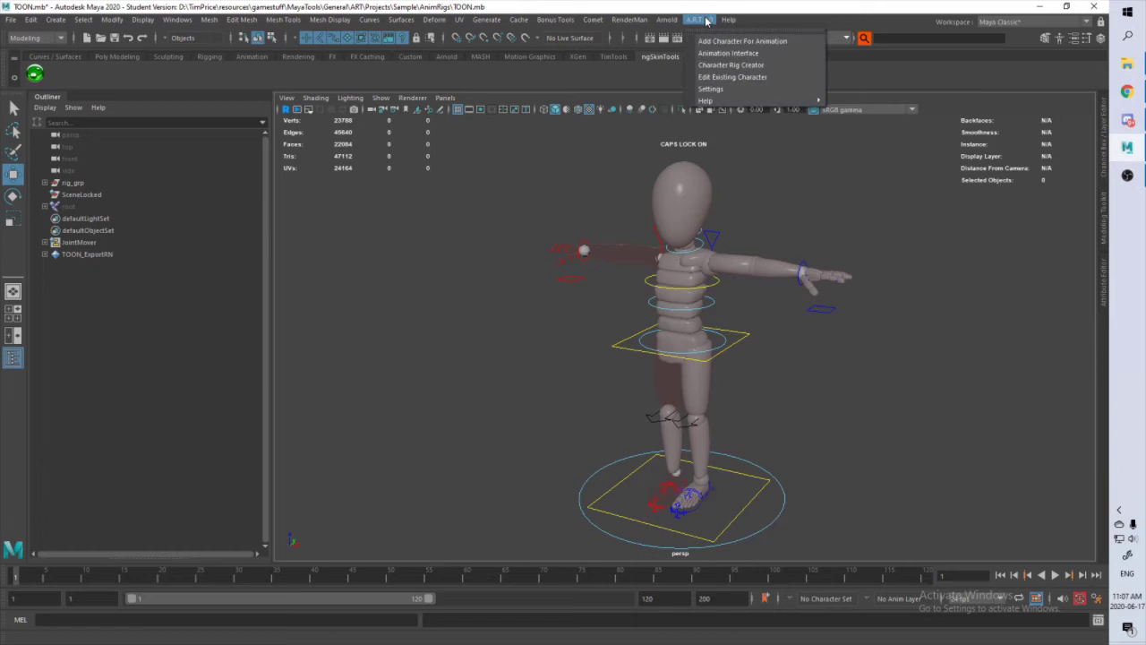
pyautogui.click(727, 78)
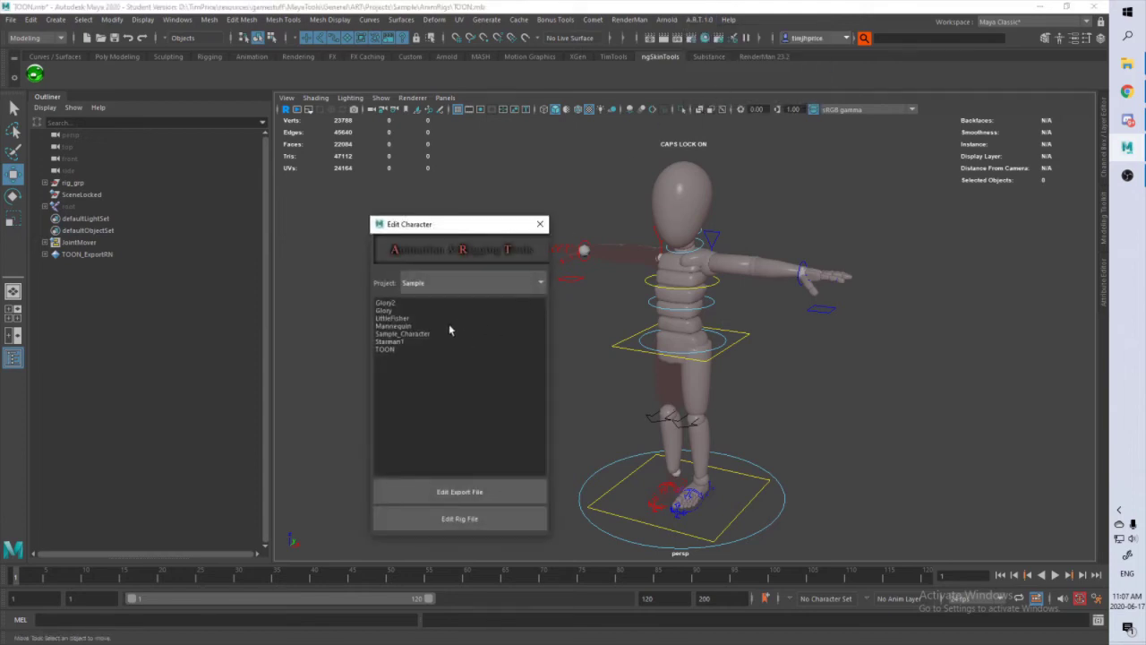
pyautogui.click(389, 350)
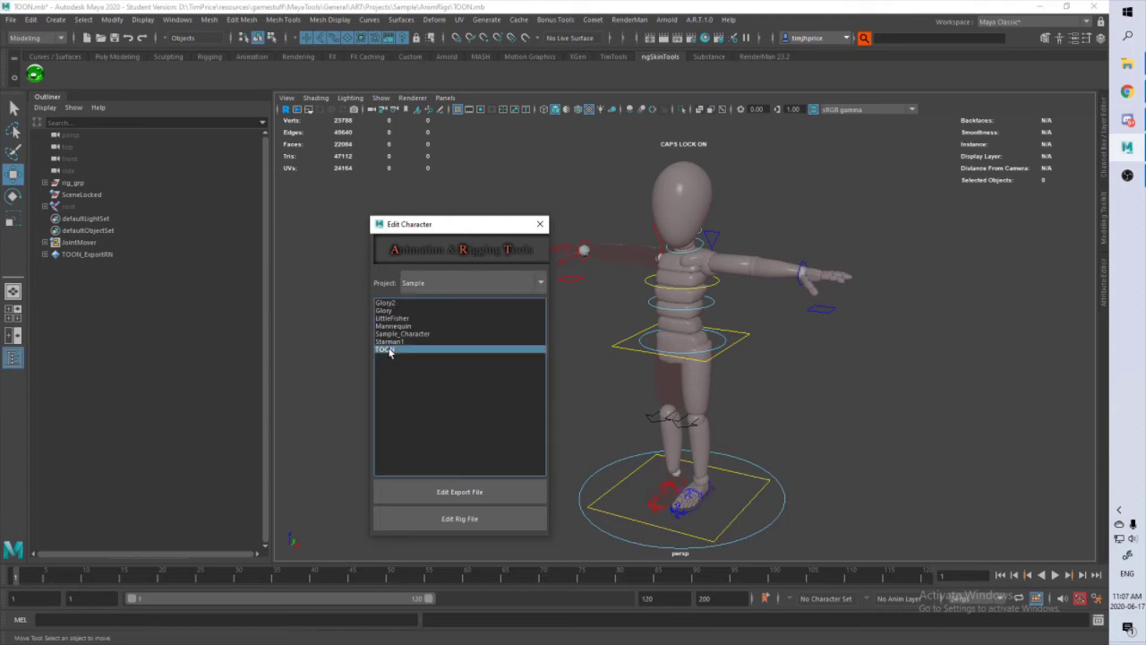
pyautogui.click(460, 520)
pyautogui.click(469, 493)
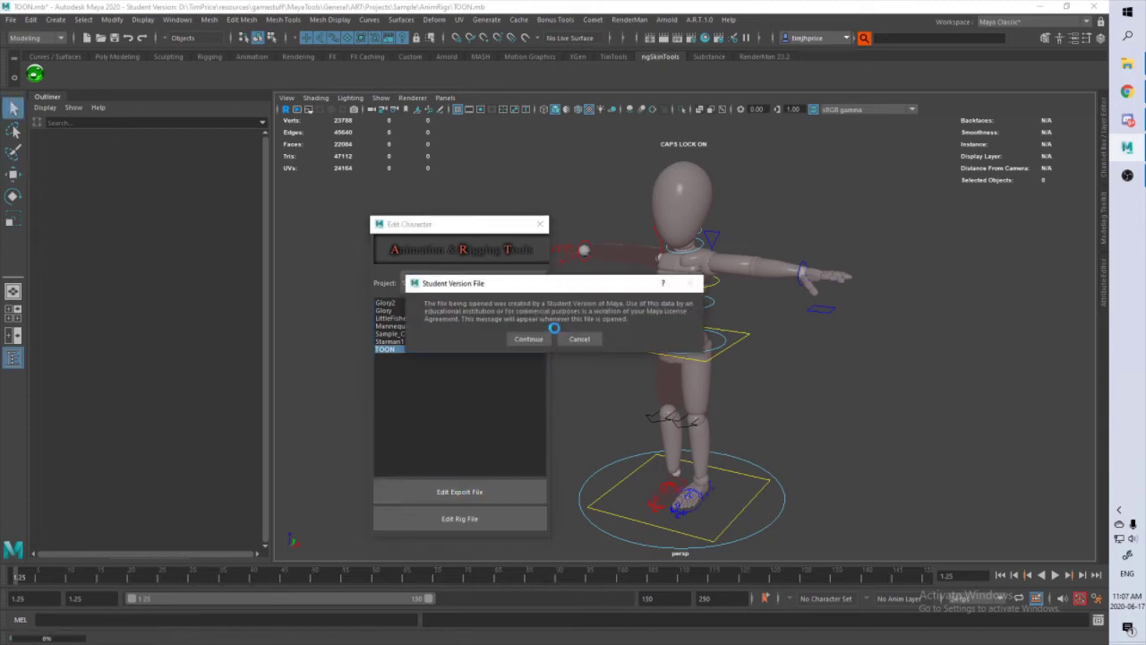
# Step: Continue past the student-version warning to load TOON_Export.mb, then orbit around the skinned mannequin
pyautogui.click(536, 339)
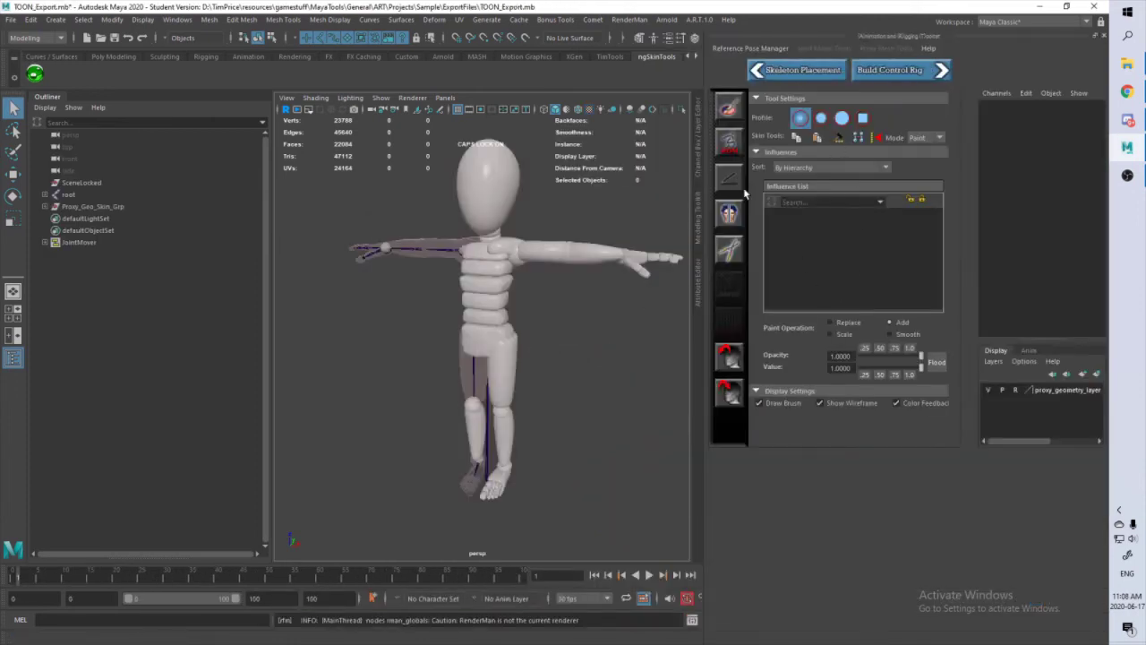
pyautogui.moveTo(590, 348)
pyautogui.keyDown('alt'); pyautogui.mouseDown()
pyautogui.moveTo(504, 350)
pyautogui.moveTo(583, 335)
pyautogui.moveTo(596, 356)
pyautogui.moveTo(619, 358)
pyautogui.moveTo(589, 353)
pyautogui.mouseUp(); pyautogui.keyUp('alt')
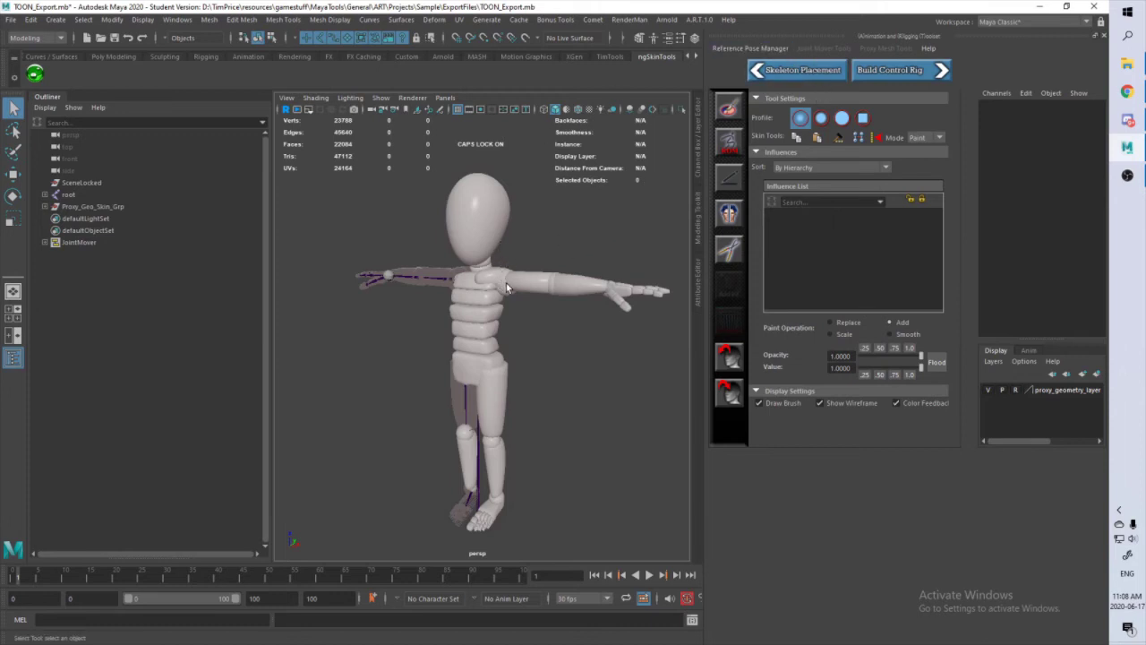
pyautogui.keyDown('alt'); pyautogui.moveTo(505, 282); pyautogui.dragTo(584, 167); pyautogui.keyUp('alt')
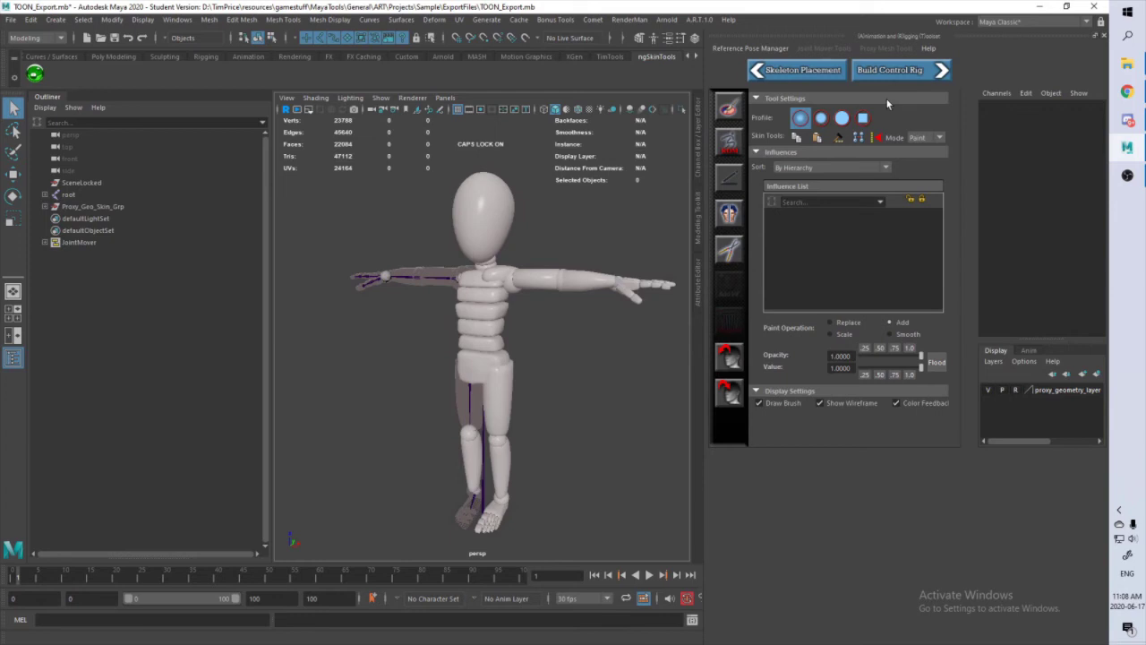
# Step: Via A.R.T. Edit Existing Character, open TOON's rig file, continuing past both student-version warnings
pyautogui.click(699, 19)
pyautogui.click(713, 78)
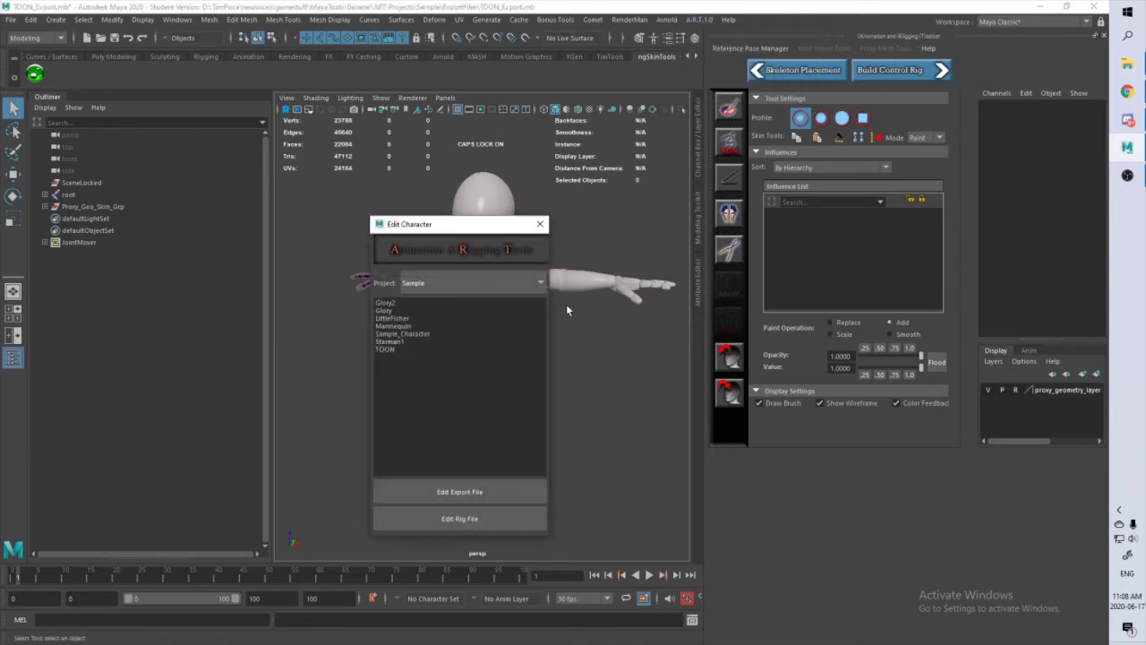
pyautogui.click(386, 349)
pyautogui.click(429, 519)
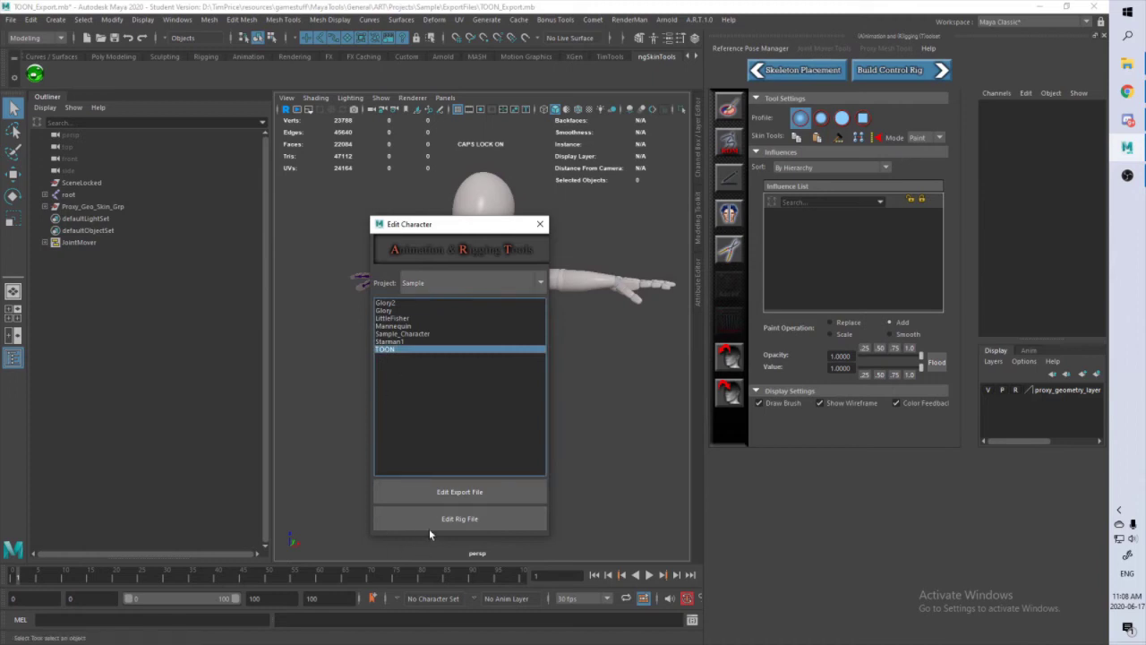
pyautogui.click(529, 339)
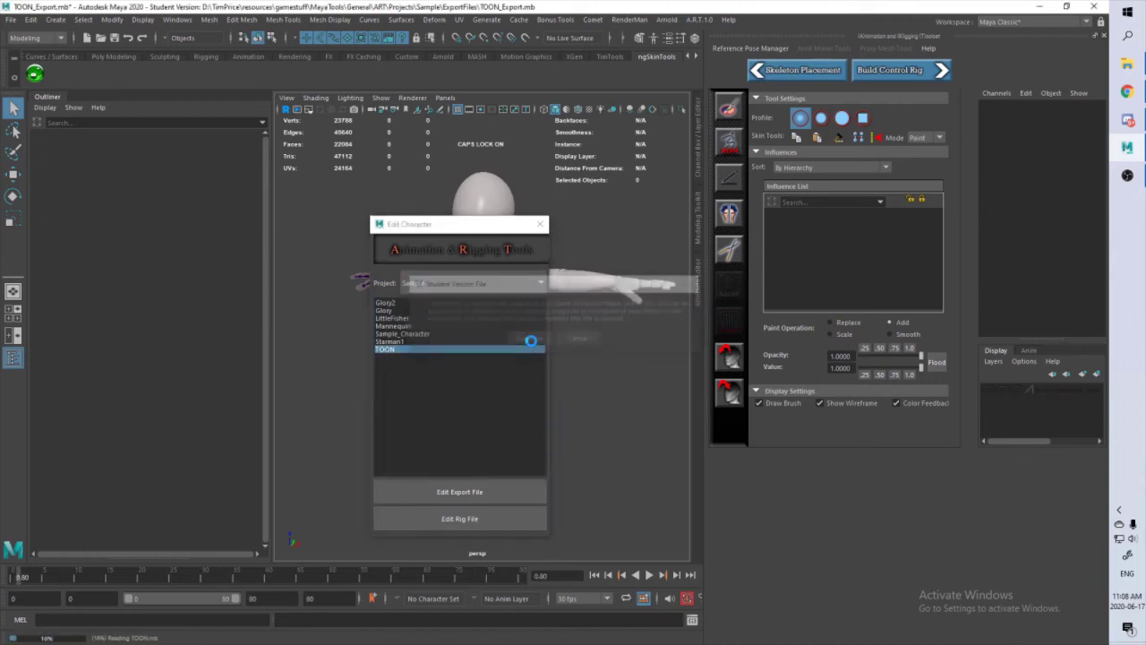
pyautogui.click(529, 340)
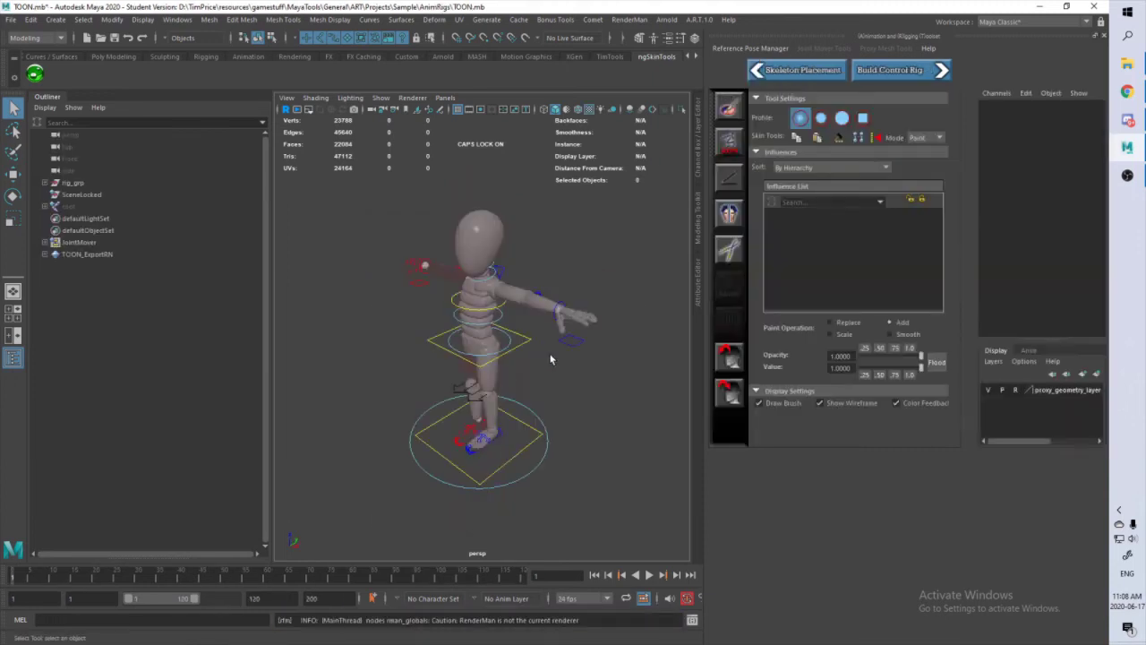
# Step: Select the left wrist control ik_wrist_l_anim and orbit around the rig to inspect it
pyautogui.keyDown('alt'); pyautogui.moveTo(549, 410); pyautogui.dragTo(557, 327); pyautogui.keyUp('alt')
pyautogui.click(573, 279)
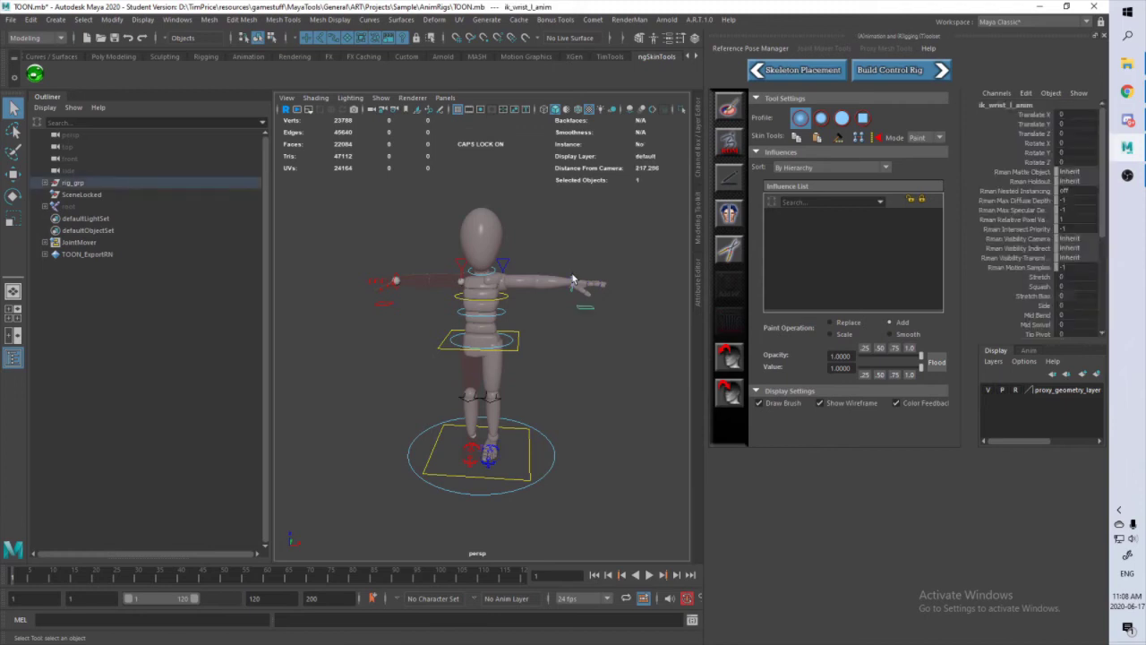
pyautogui.keyDown('alt'); pyautogui.moveTo(572, 282); pyautogui.dragTo(533, 354); pyautogui.keyUp('alt')
pyautogui.scroll(3, 522, 360)
pyautogui.scroll(-2, 522, 360)
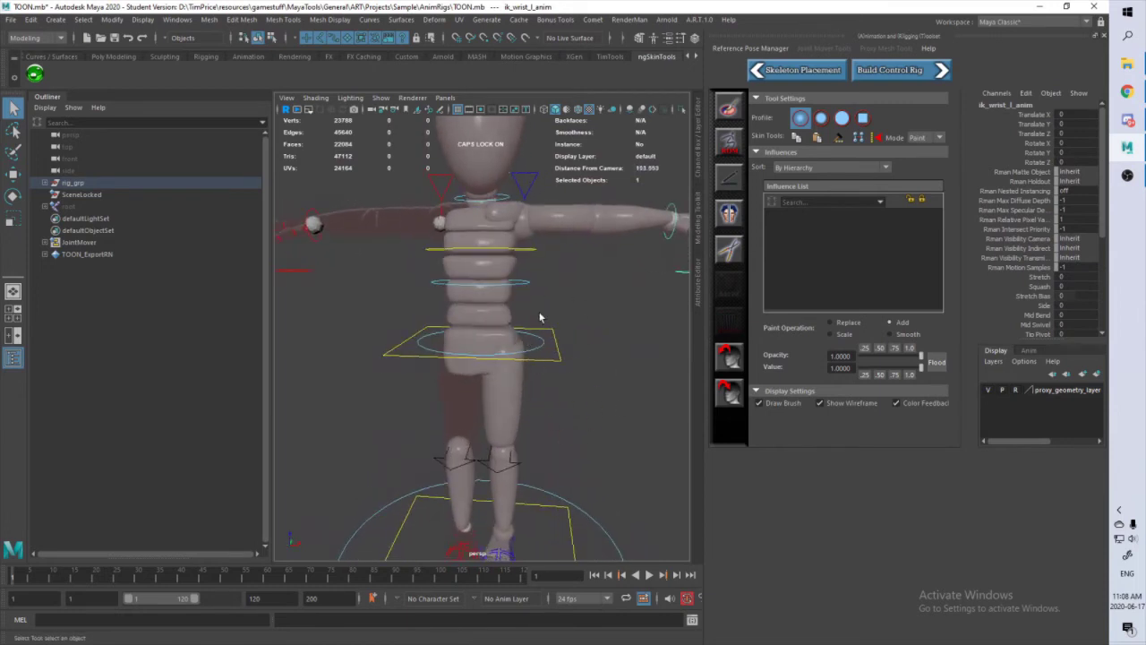
pyautogui.keyDown('alt'); pyautogui.moveTo(549, 305); pyautogui.dragTo(561, 334); pyautogui.keyUp('alt')
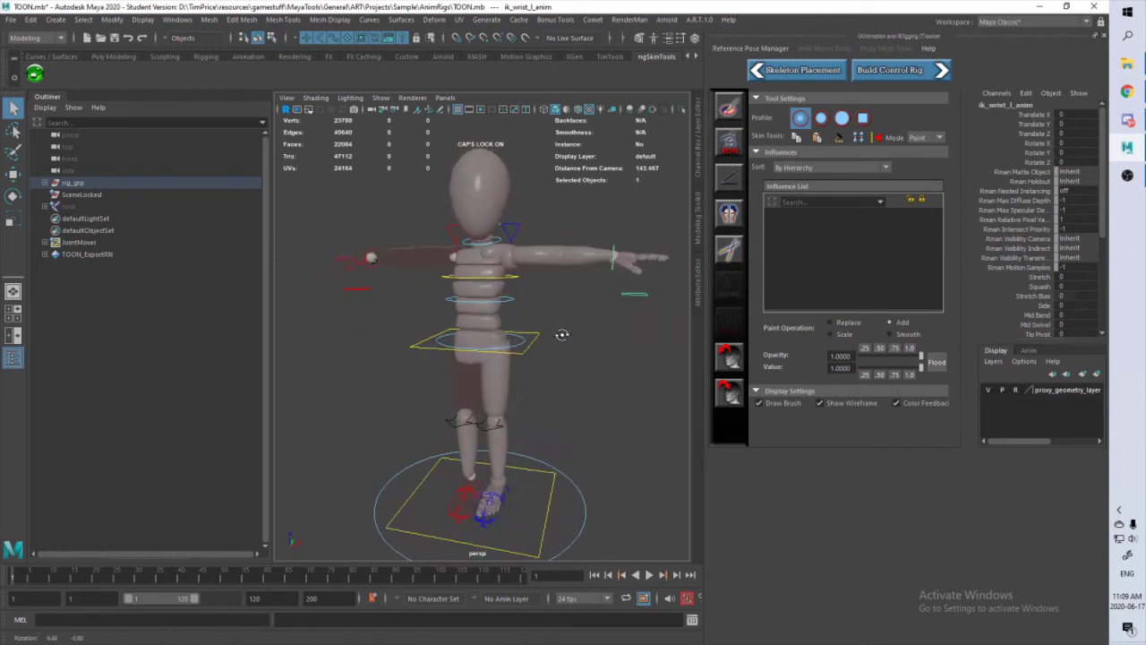
# Step: Open Starman1's export file via A.R.T.1.0 Edit Existing Character, accepting the student-version warning
pyautogui.click(700, 20)
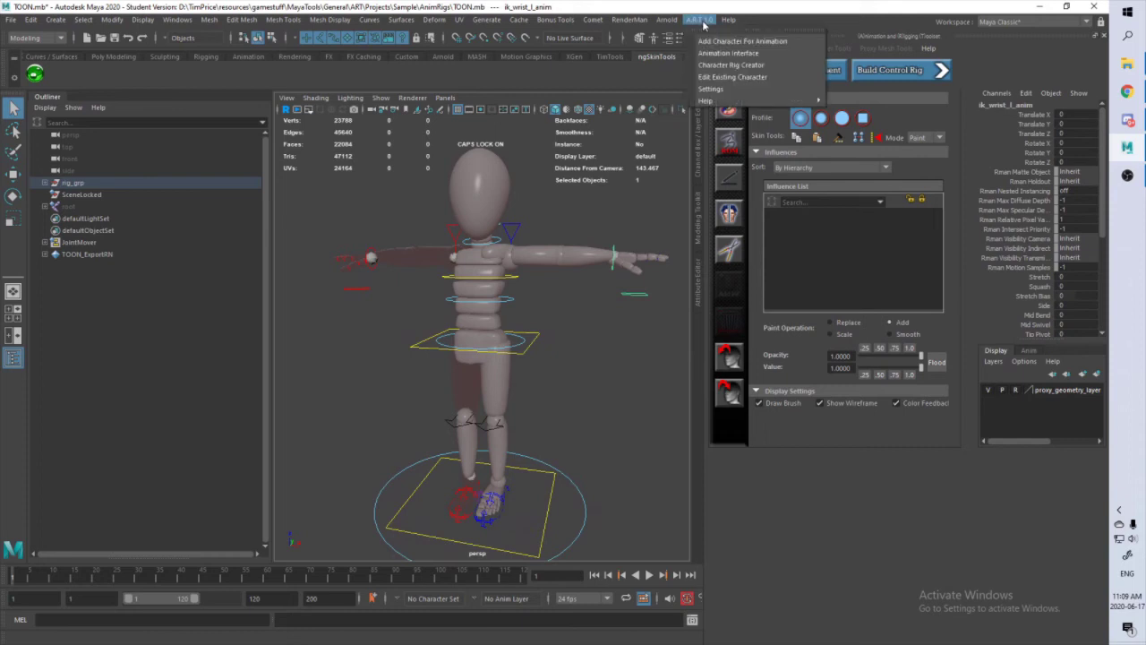
pyautogui.click(719, 77)
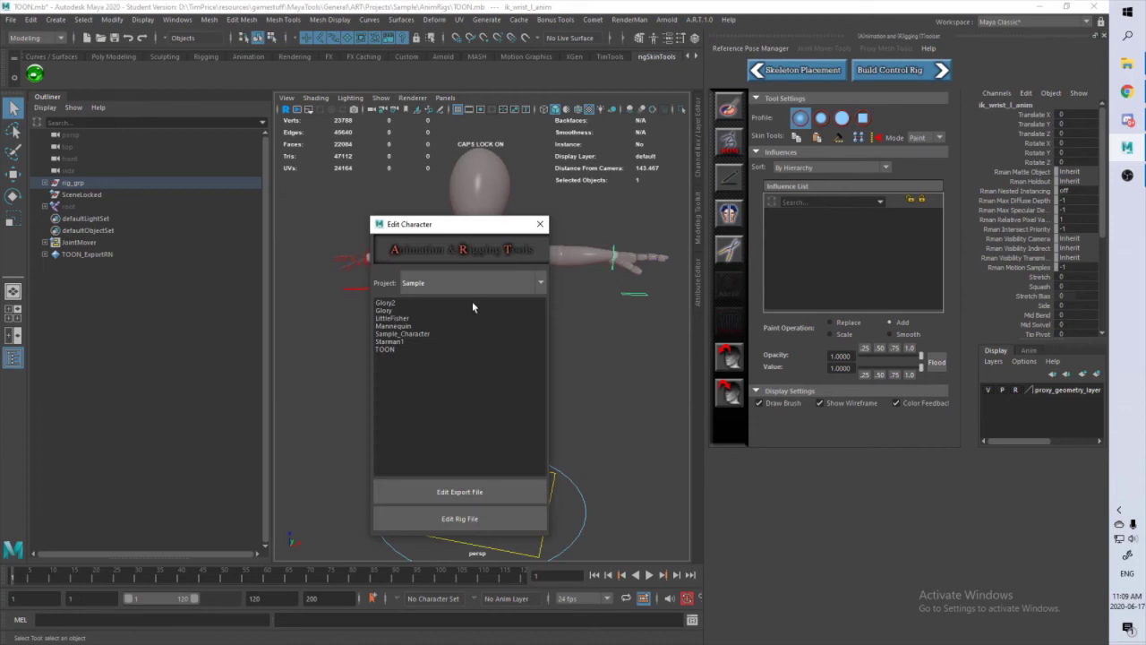
pyautogui.click(395, 343)
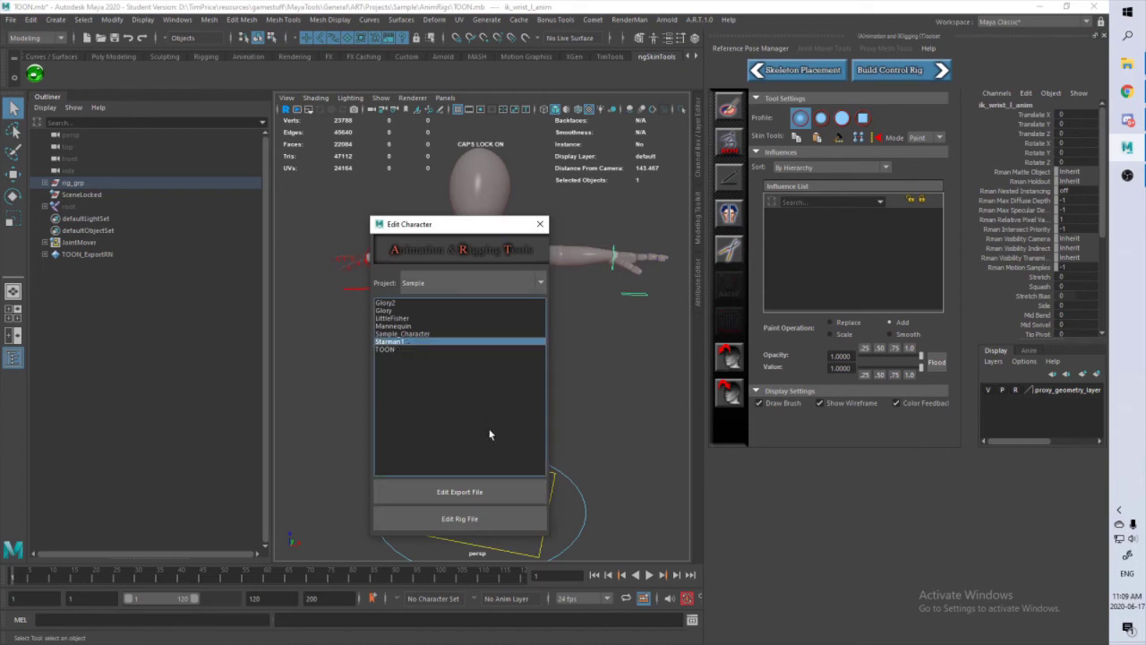
pyautogui.click(476, 491)
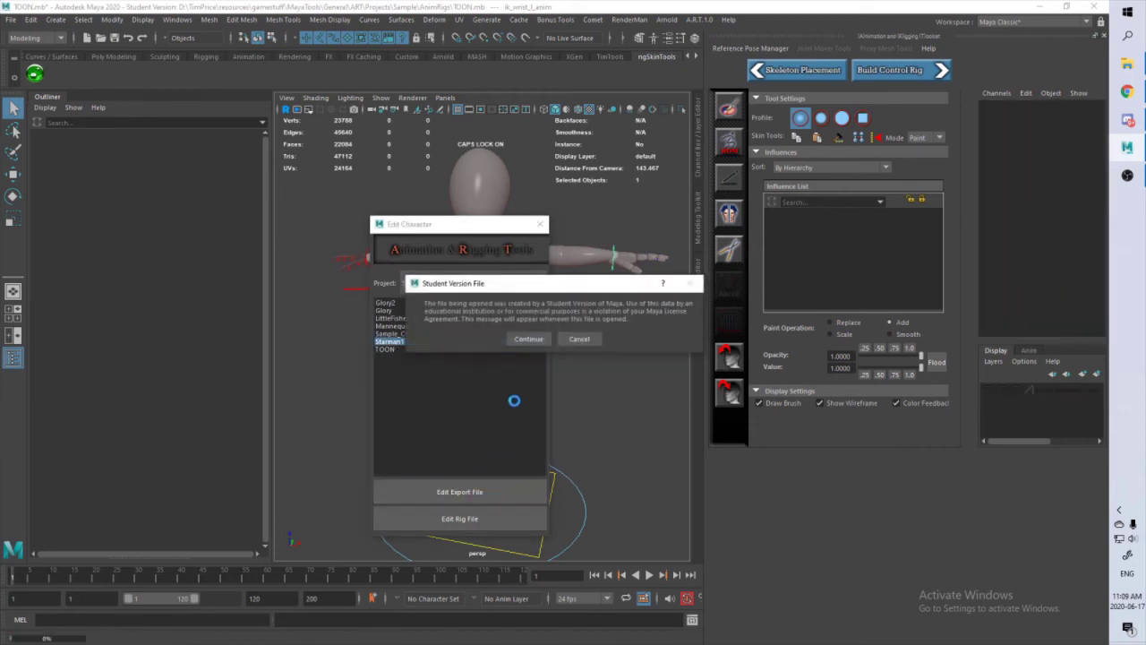
pyautogui.click(539, 338)
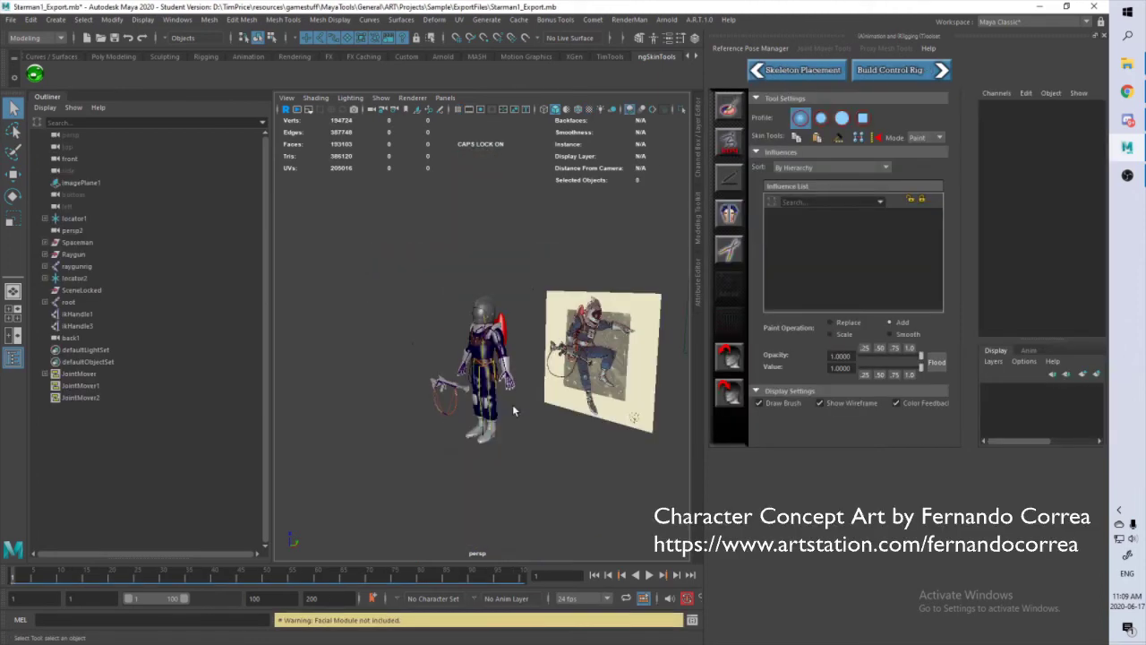
# Step: Tumble and zoom around the Spaceman and select a joint at his belt
pyautogui.scroll(5, 512, 404)
pyautogui.keyDown('alt'); pyautogui.moveTo(512, 404); pyautogui.dragTo(524, 363); pyautogui.keyUp('alt')
pyautogui.keyDown('alt'); pyautogui.moveTo(525, 254); pyautogui.dragTo(516, 333); pyautogui.keyUp('alt')
pyautogui.scroll(5, 516, 327)
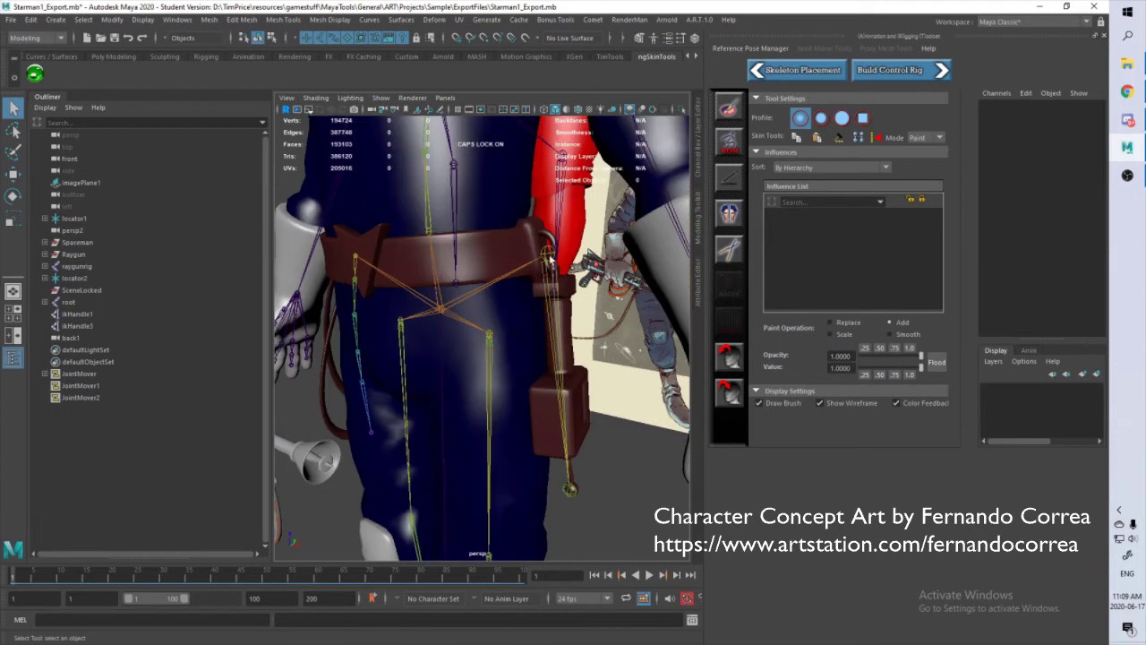
pyautogui.click(549, 260)
pyautogui.keyDown('alt'); pyautogui.moveTo(549, 260); pyautogui.dragTo(532, 321); pyautogui.keyUp('alt')
# Step: Select the ropejoints chain and orbit around the Spaceman's raygun and rope
pyautogui.click(338, 257)
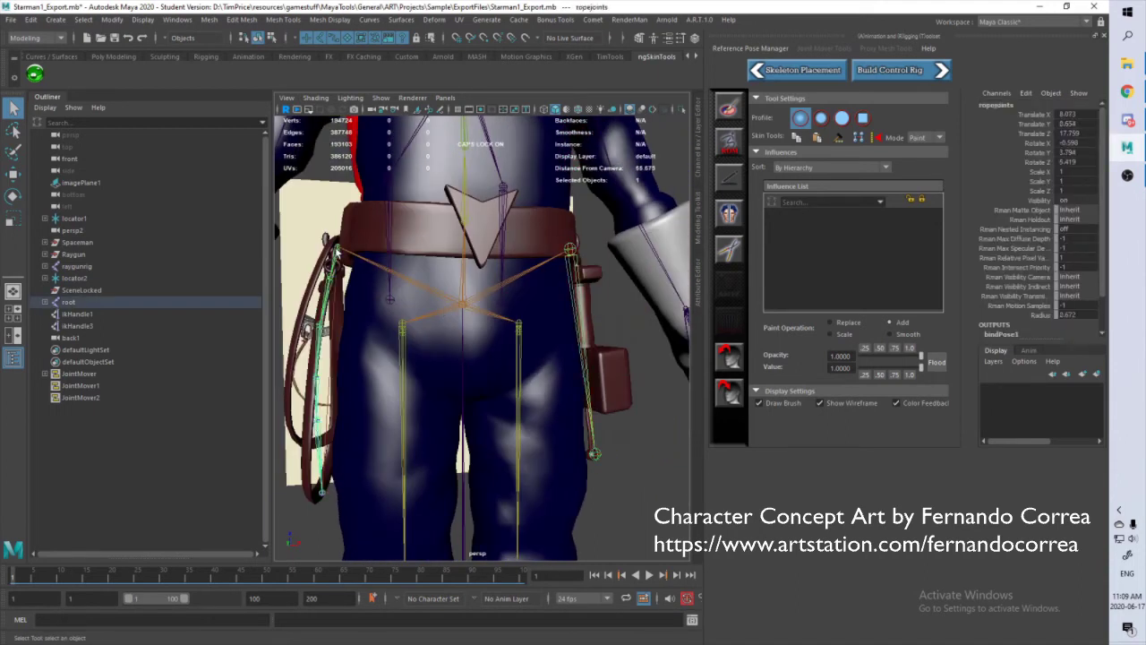
pyautogui.scroll(-5, 391, 281)
pyautogui.scroll(2, 434, 319)
pyautogui.keyDown('alt'); pyautogui.moveTo(433, 319); pyautogui.dragTo(414, 333); pyautogui.keyUp('alt')
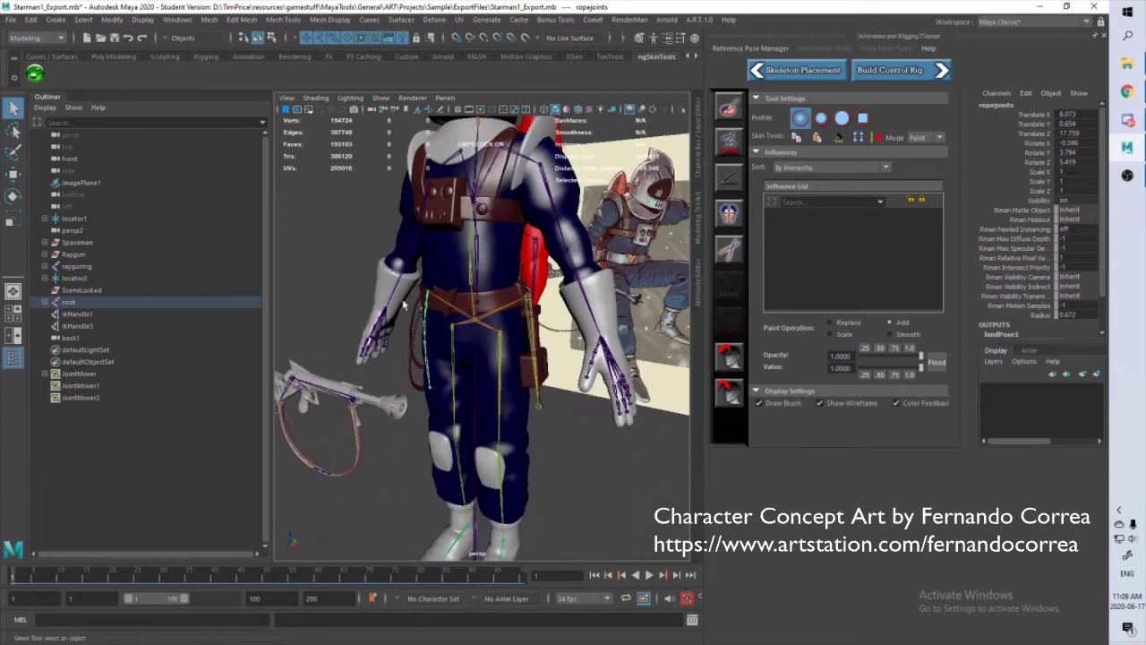
pyautogui.keyDown('alt'); pyautogui.moveTo(522, 367); pyautogui.dragTo(494, 313); pyautogui.keyUp('alt')
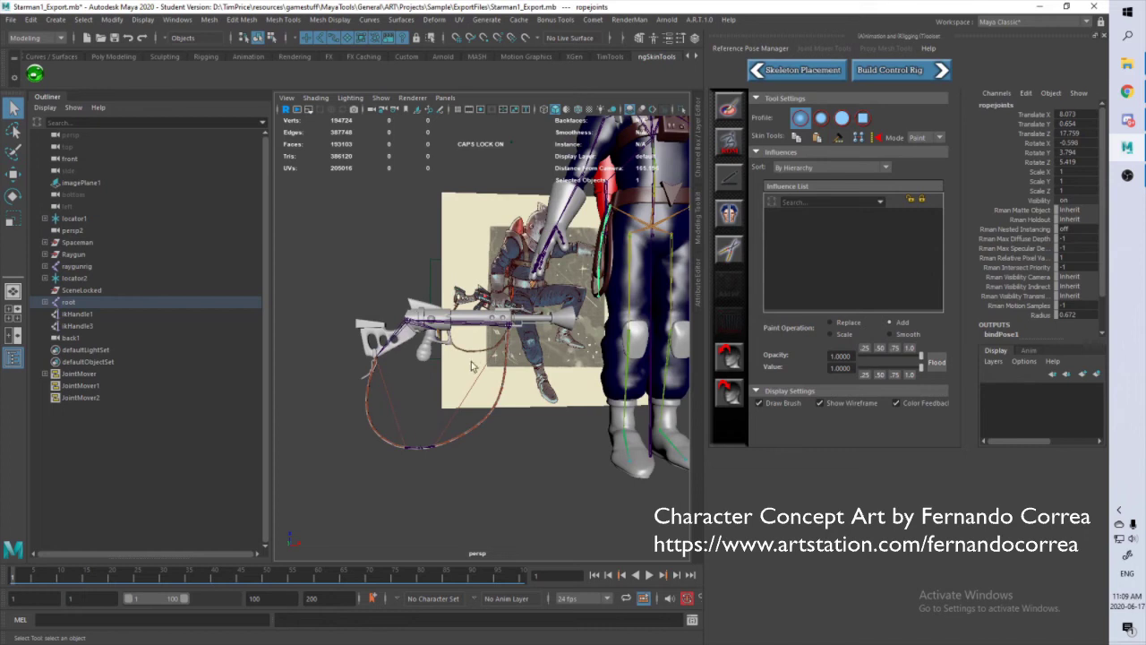
pyautogui.keyDown('alt'); pyautogui.moveTo(507, 324); pyautogui.dragTo(386, 470); pyautogui.keyUp('alt')
pyautogui.scroll(-5, 573, 342)
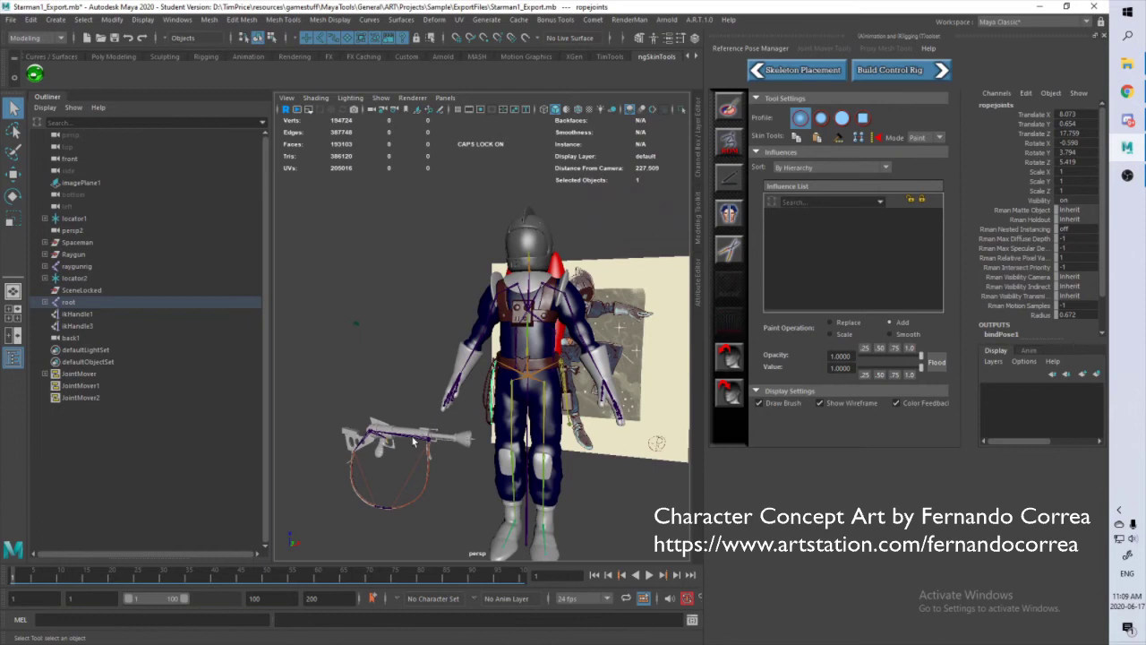
# Step: Test-move the raygun upward, then undo the move
pyautogui.click(414, 440)
pyautogui.press('w')
pyautogui.moveTo(431, 376); pyautogui.dragTo(431, 343)
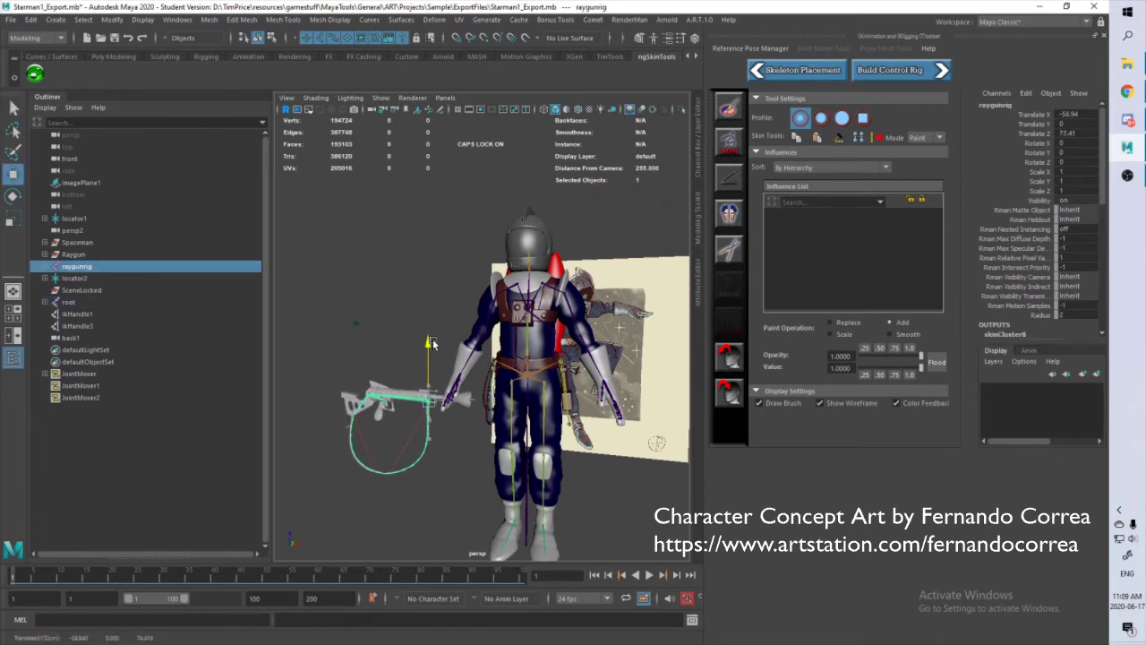
pyautogui.hotkey('ctrl', 'z')
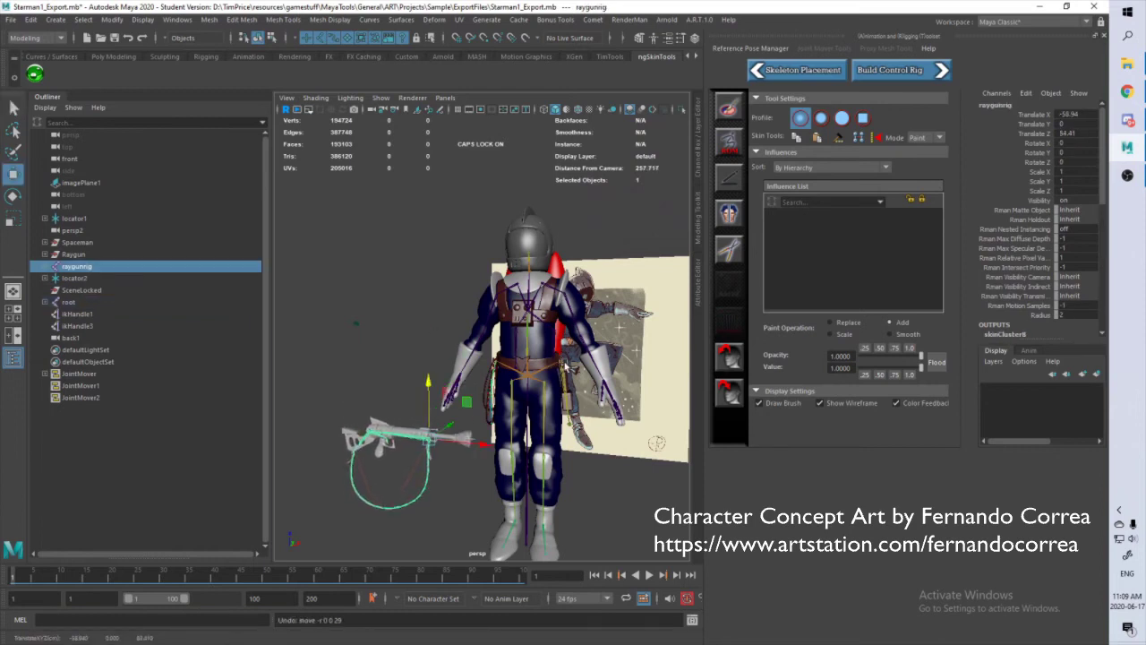
# Step: Test-rotate the tricorder on the belt, then undo the rotation
pyautogui.click(565, 364)
pyautogui.press('e')
pyautogui.moveTo(602, 352); pyautogui.dragTo(597, 315)
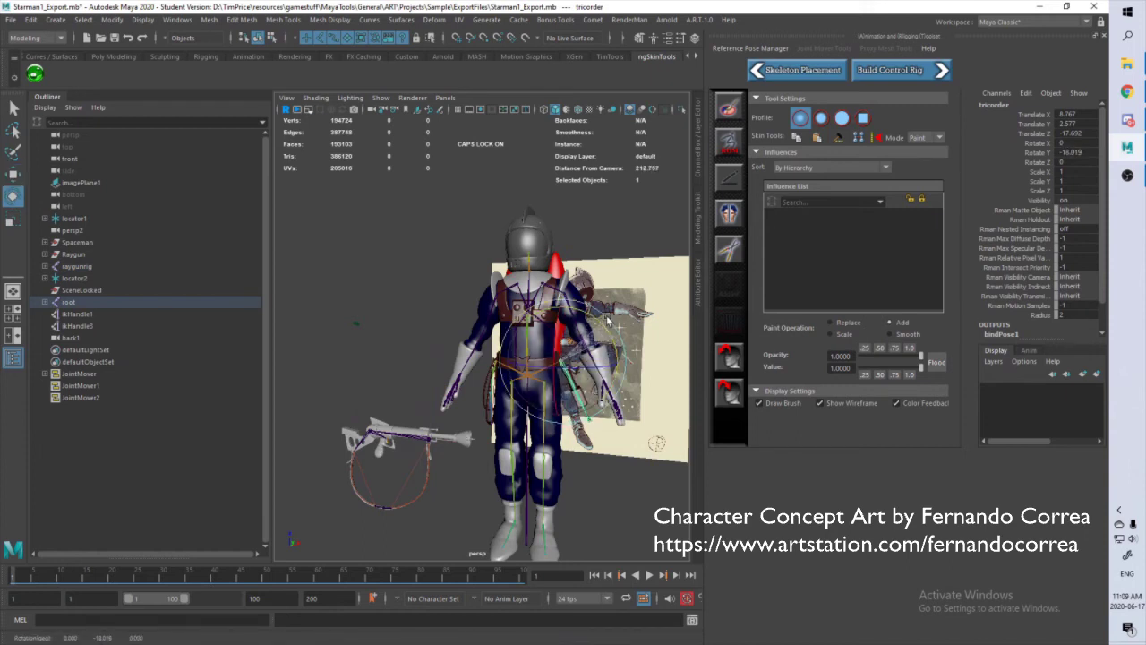
pyautogui.hotkey('ctrl', 'z')
# Step: Clear the selection and orbit in close on the Spaceman's legs
pyautogui.click(374, 360)
pyautogui.keyDown('alt'); pyautogui.moveTo(375, 360); pyautogui.dragTo(472, 388); pyautogui.keyUp('alt')
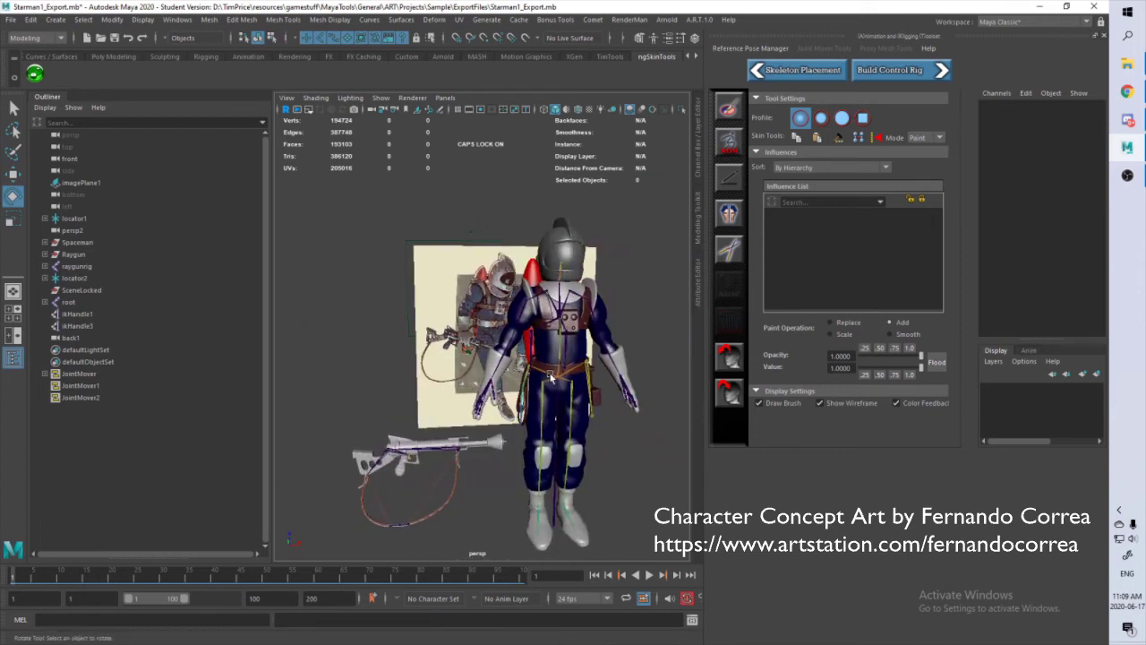
pyautogui.keyDown('alt'); pyautogui.moveTo(612, 376); pyautogui.dragTo(528, 339); pyautogui.keyUp('alt')
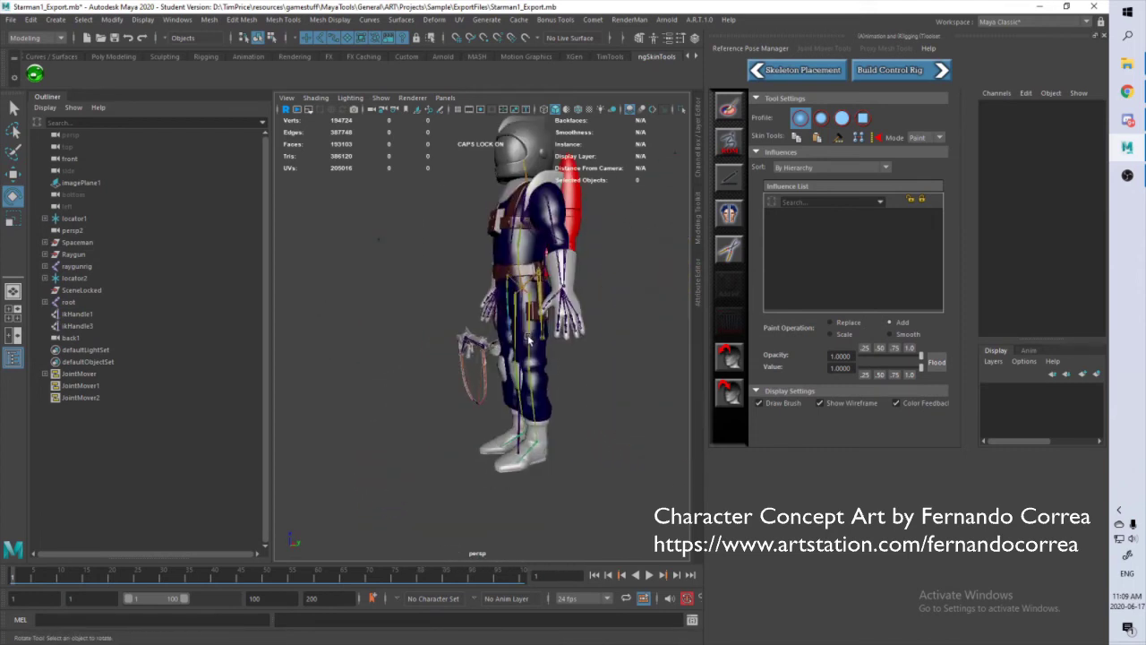
pyautogui.keyDown('alt'); pyautogui.moveTo(528, 338); pyautogui.dragTo(586, 356, button='right'); pyautogui.keyUp('alt')
pyautogui.click(609, 349)
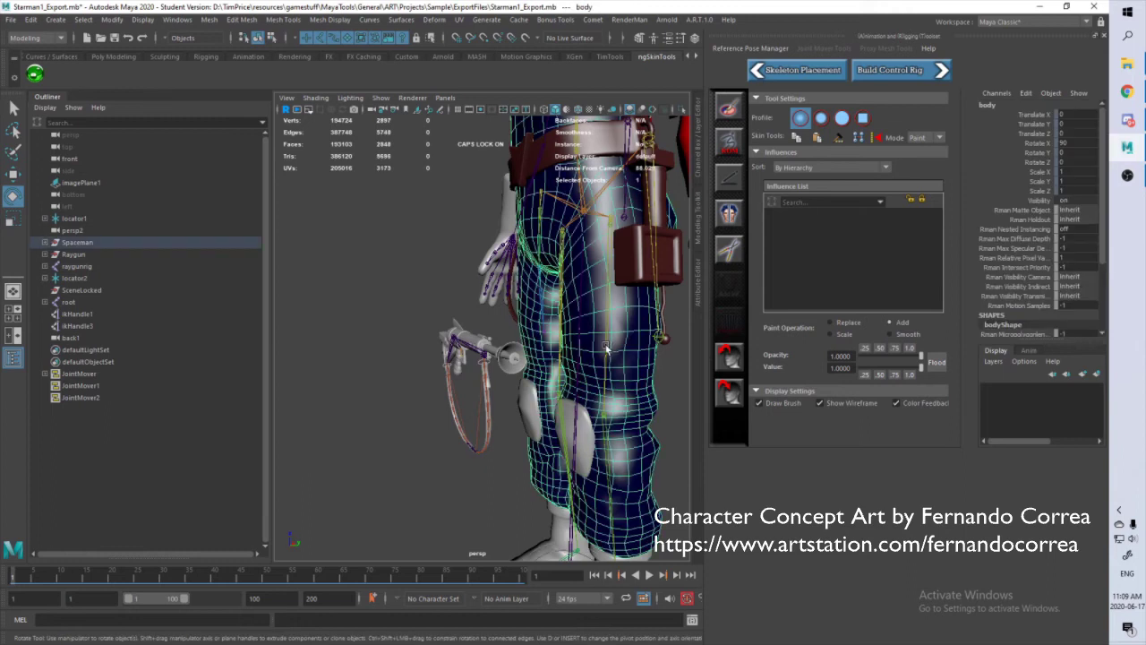
pyautogui.keyDown('ctrl'); pyautogui.click(606, 349); pyautogui.keyUp('ctrl')
# Step: Swing thigh_l up, undo the leg key, and pull back to the whole character
pyautogui.click(573, 184)
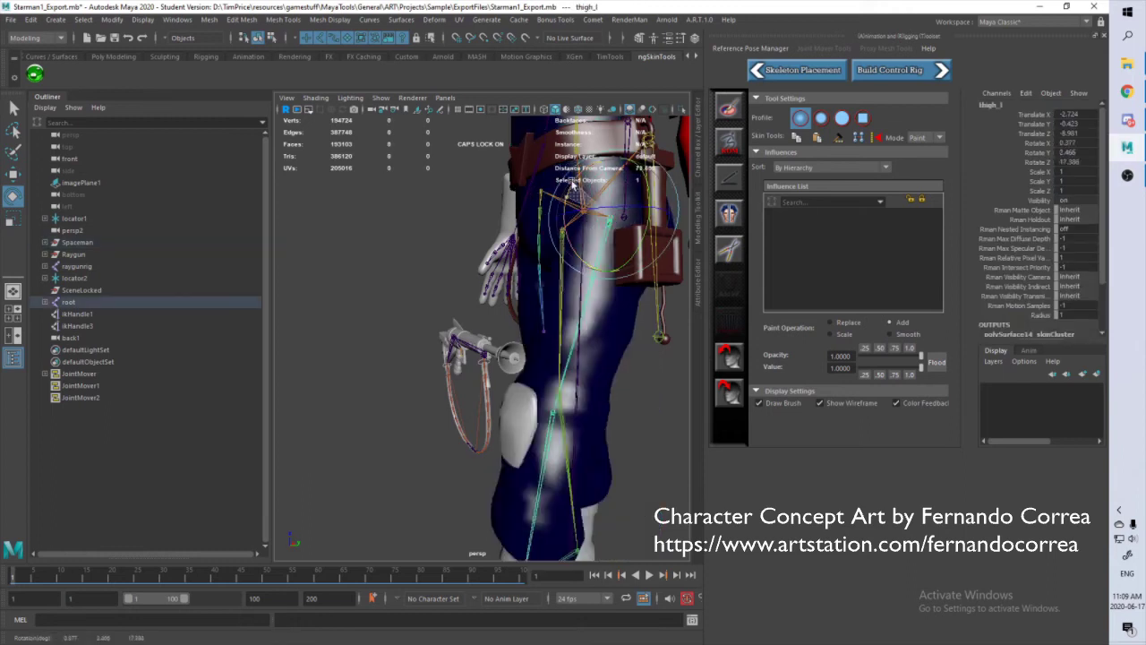
pyautogui.moveTo(573, 183); pyautogui.dragTo(468, 377)
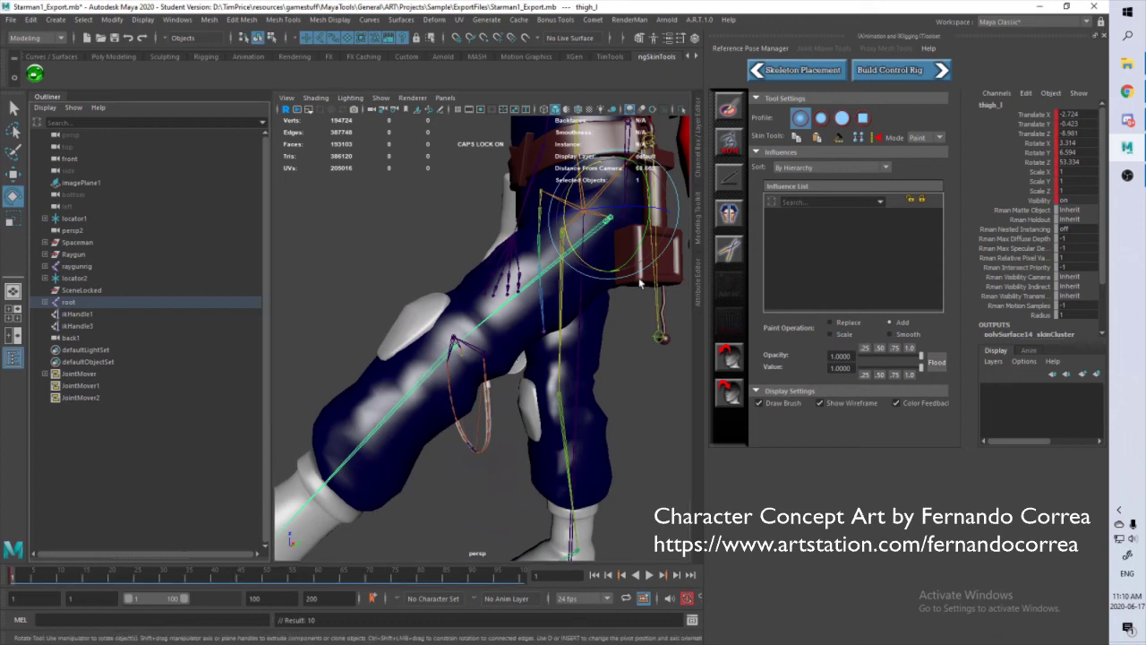
pyautogui.hotkey('ctrl', 'z')
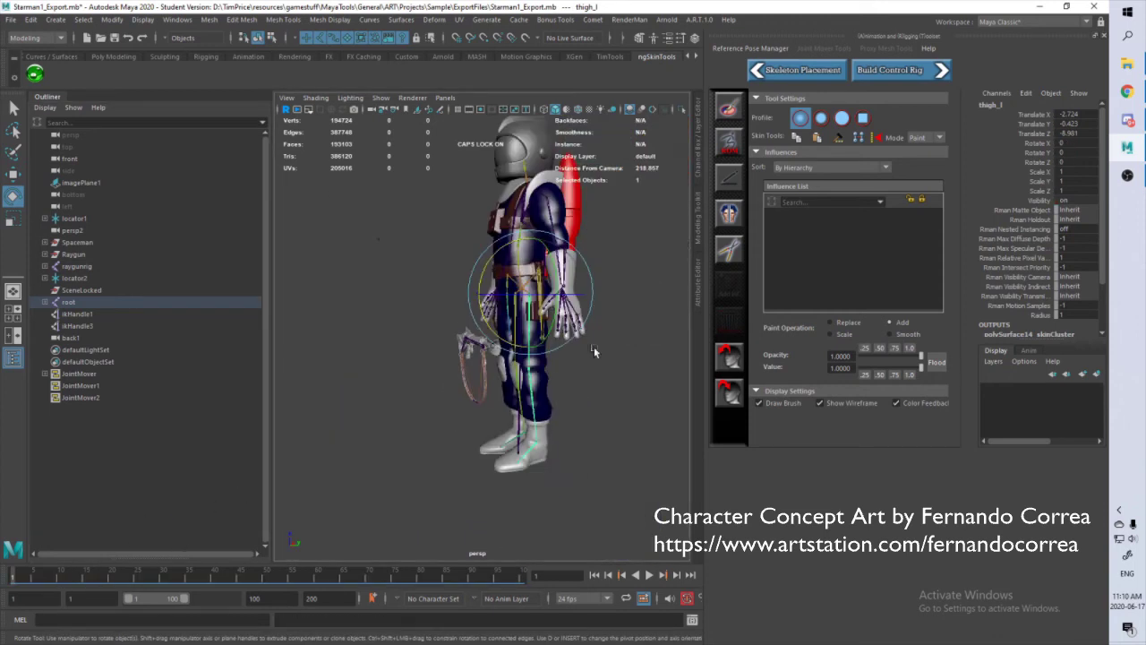
pyautogui.moveTo(593, 346)
pyautogui.keyDown('alt'); pyautogui.mouseDown()
pyautogui.moveTo(584, 374)
pyautogui.moveTo(600, 331)
pyautogui.mouseUp(); pyautogui.keyUp('alt')
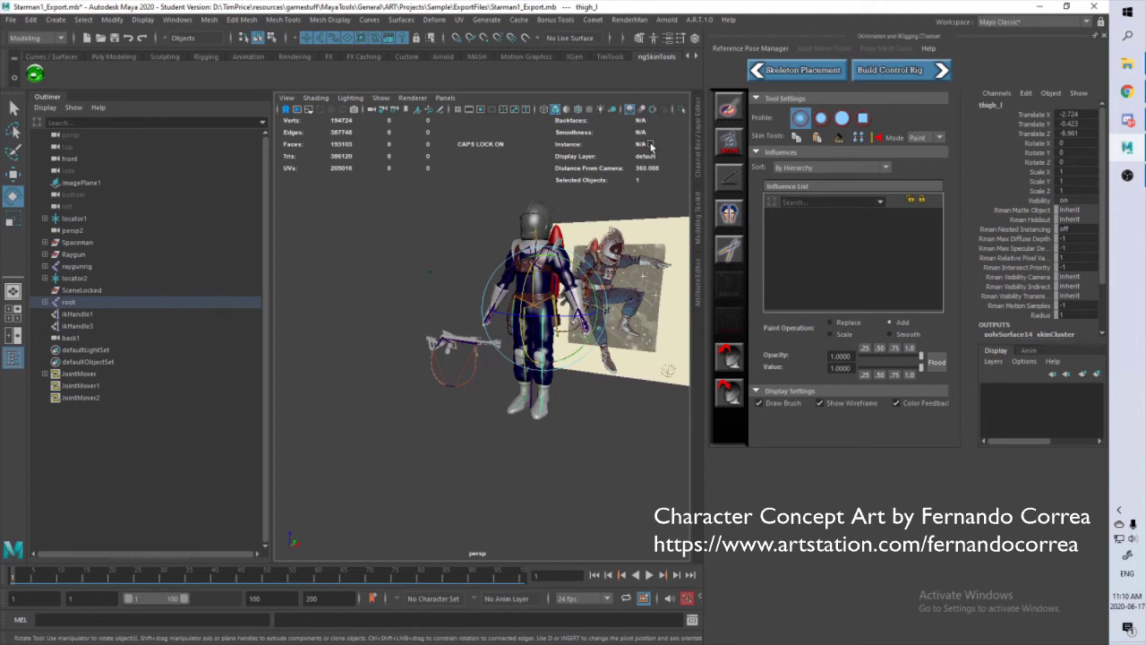
# Step: Open Starman1's rig file via Edit Existing Character, accepting both student-version warnings
pyautogui.click(693, 21)
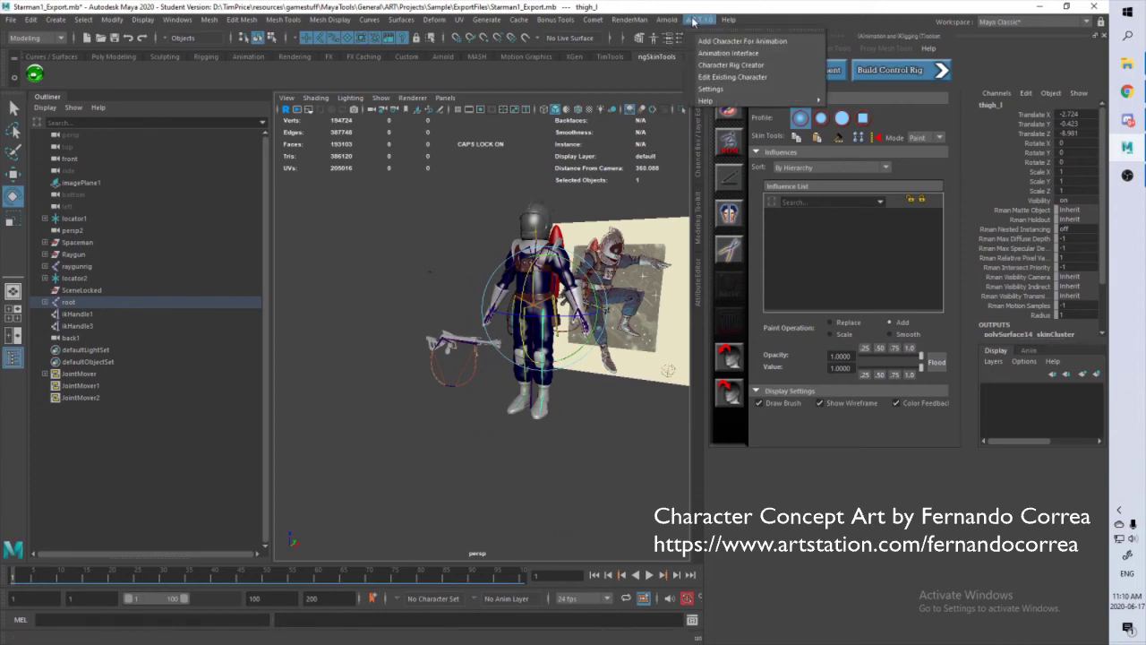
pyautogui.click(727, 77)
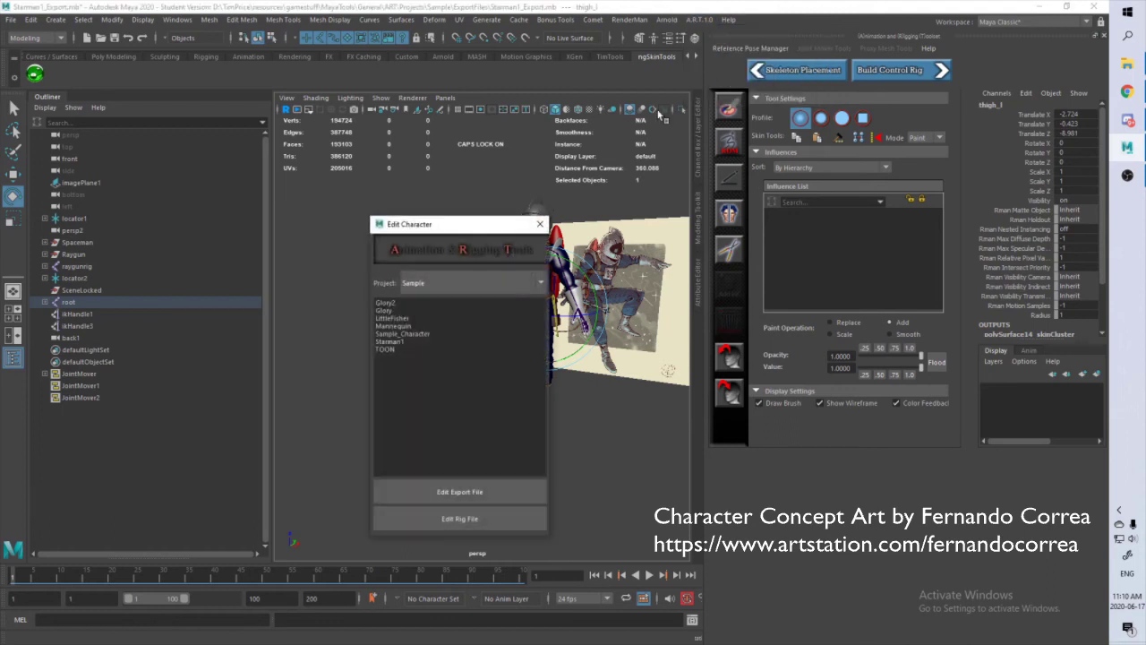
pyautogui.click(393, 343)
pyautogui.click(472, 519)
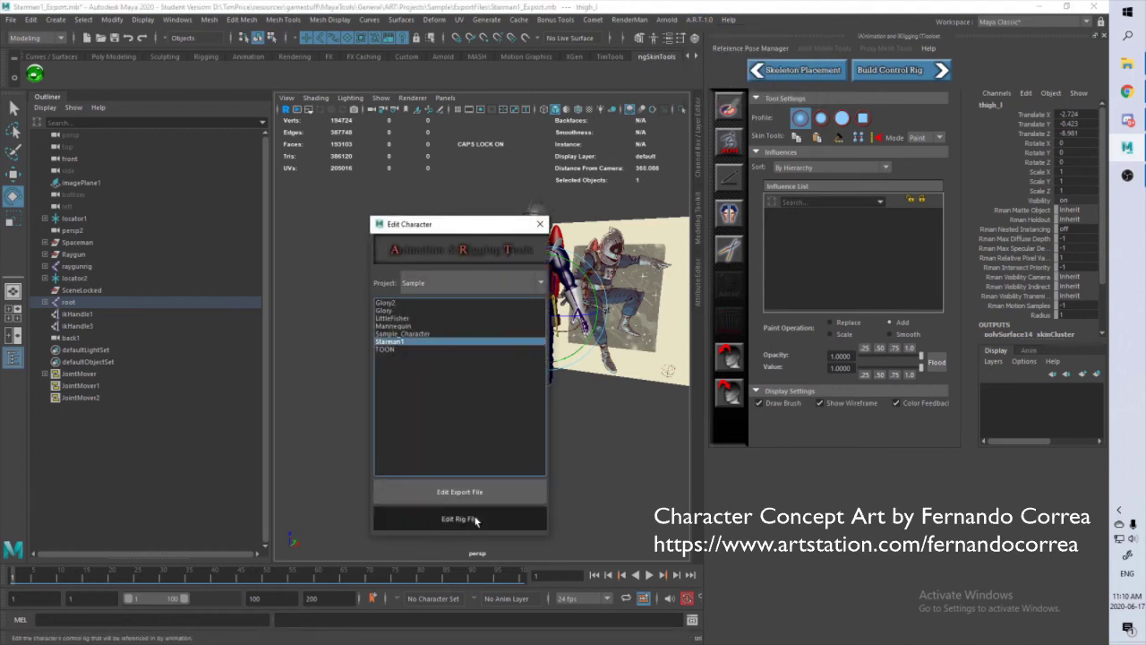
pyautogui.click(531, 339)
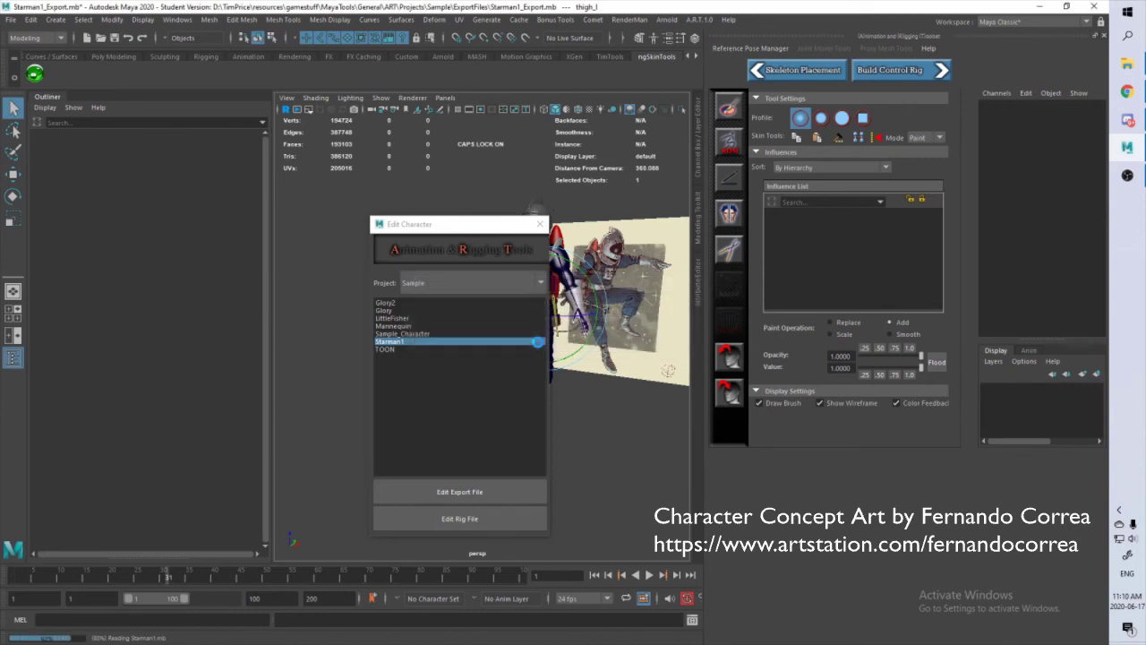
pyautogui.click(530, 339)
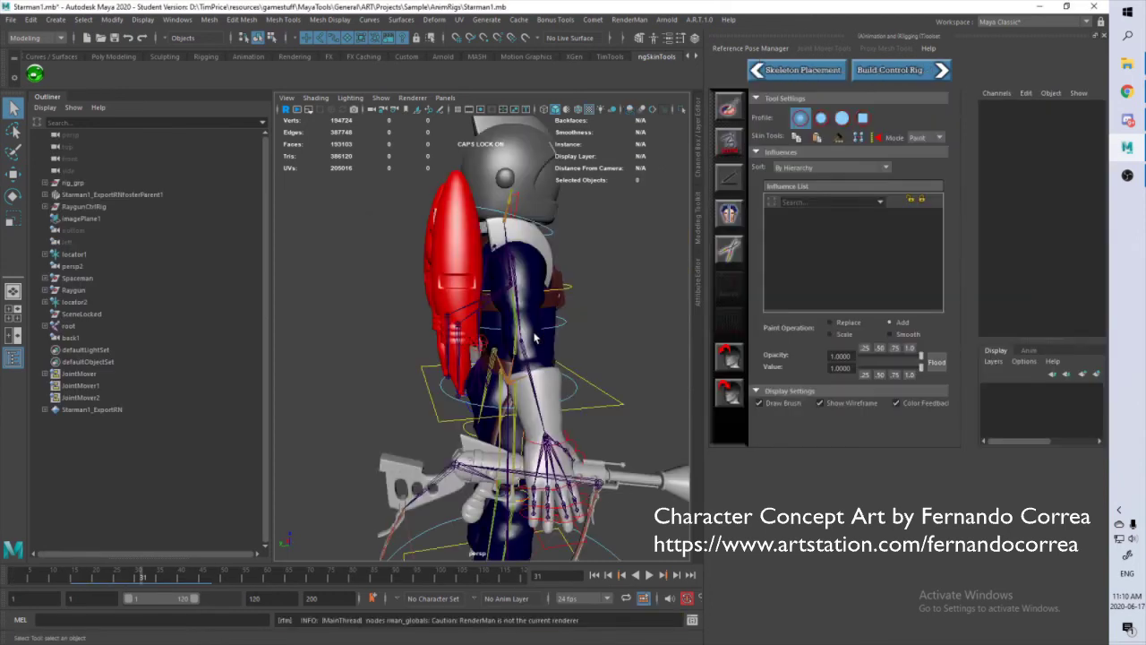
# Step: Orbit the loaded rig, select the left wrist IK control, and frame the character
pyautogui.keyDown('alt'); pyautogui.moveTo(676, 364); pyautogui.dragTo(377, 366); pyautogui.keyUp('alt')
pyautogui.scroll(3, 592, 374)
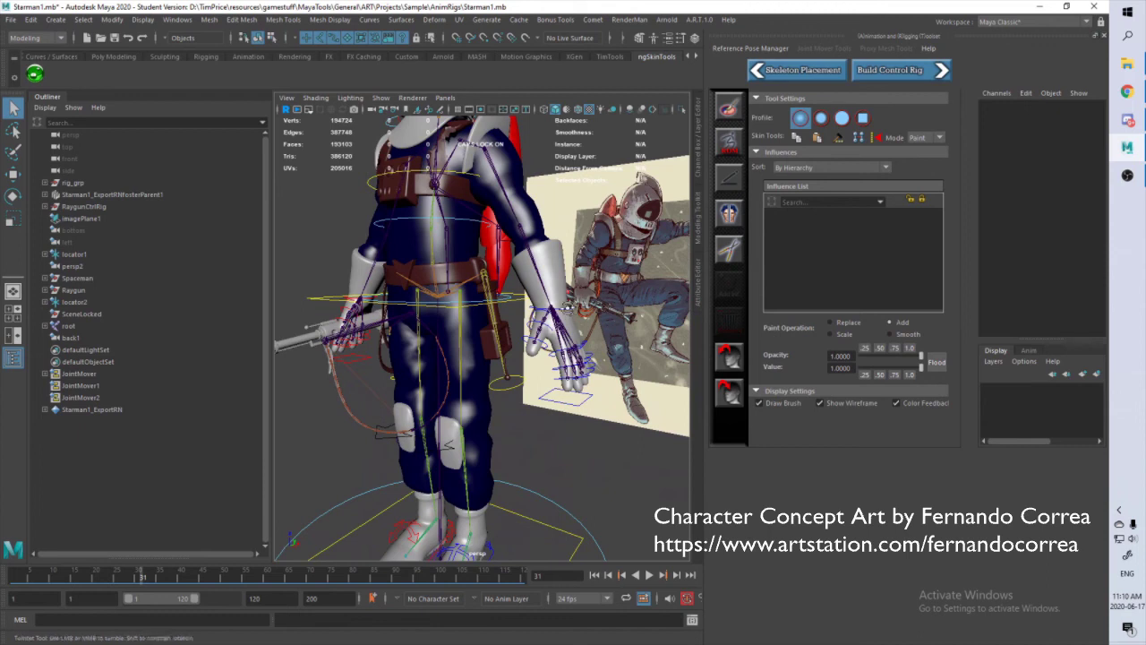
pyautogui.click(570, 319)
pyautogui.keyDown('alt'); pyautogui.moveTo(568, 314); pyautogui.dragTo(501, 291); pyautogui.keyUp('alt')
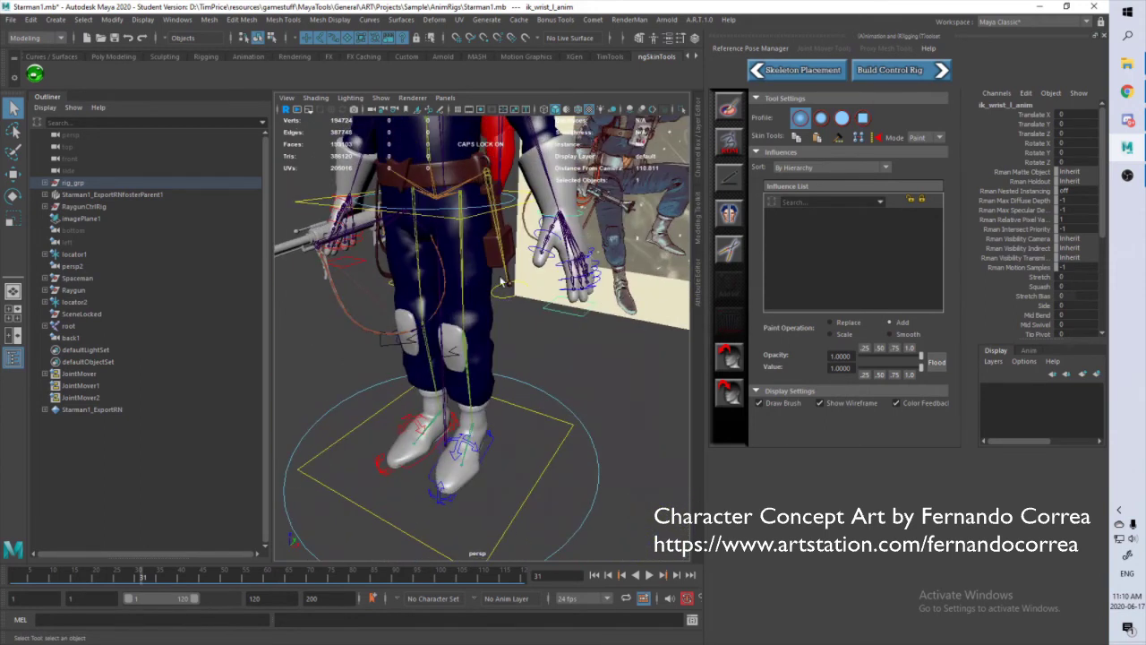
pyautogui.press('f')
# Step: Orbit to a side view, select the left toe tip control, and view the legs
pyautogui.keyDown('alt'); pyautogui.moveTo(455, 386); pyautogui.dragTo(443, 411); pyautogui.keyUp('alt')
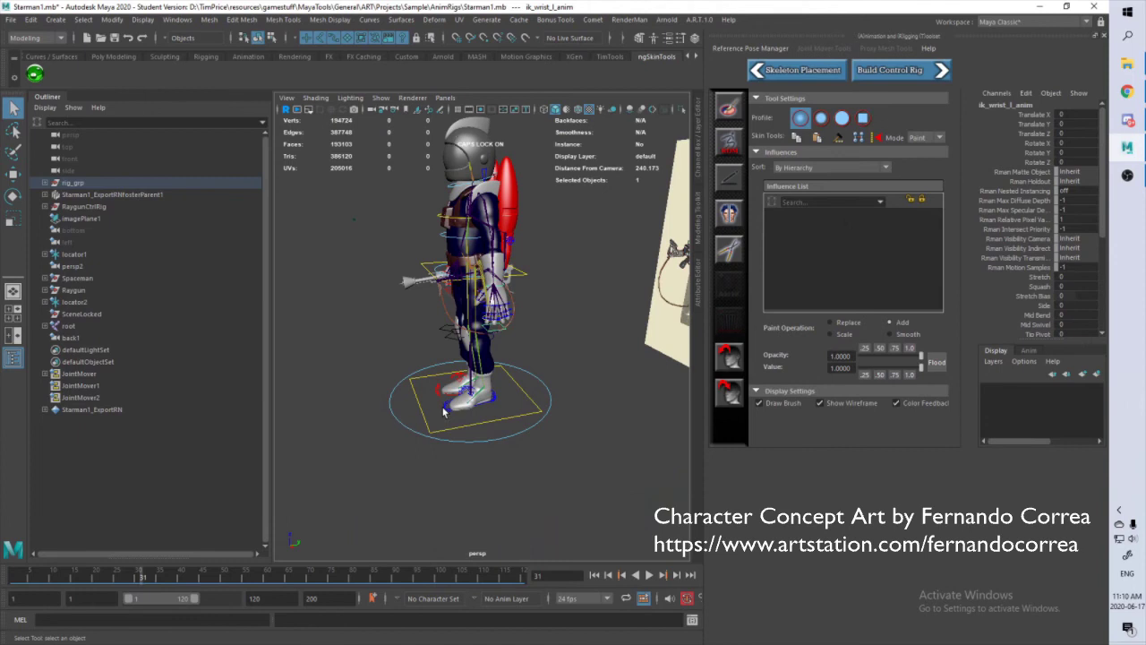
pyautogui.scroll(6, 514, 385)
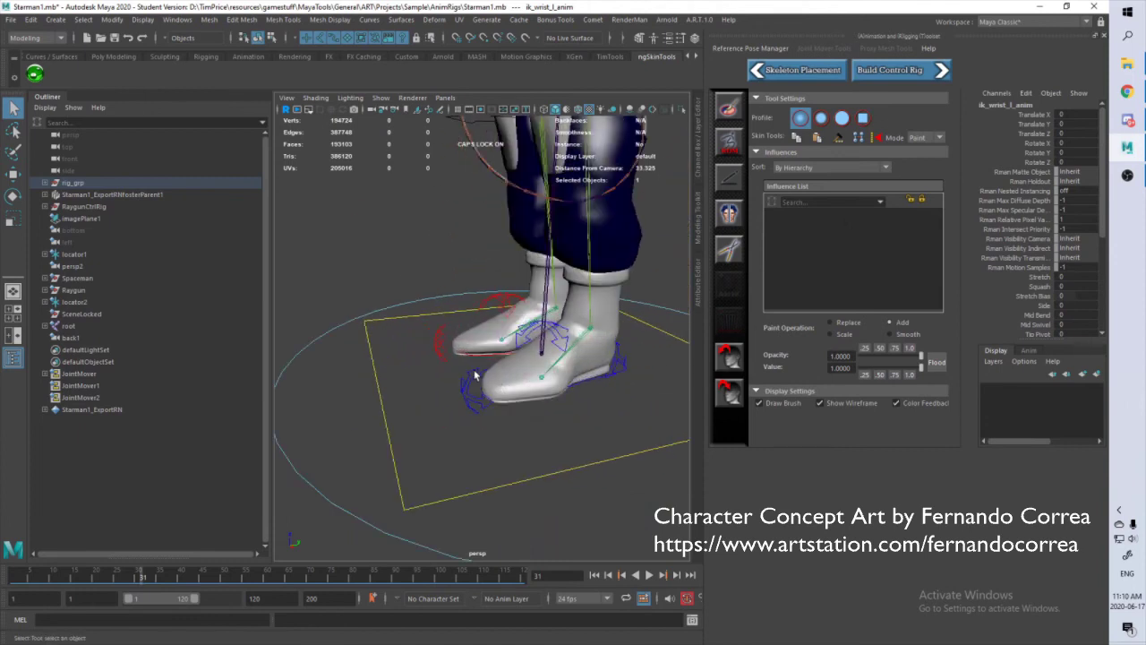
pyautogui.click(475, 374)
pyautogui.keyDown('alt'); pyautogui.moveTo(556, 375); pyautogui.dragTo(531, 362); pyautogui.keyUp('alt')
pyautogui.scroll(-6, 535, 409)
pyautogui.scroll(3, 510, 309)
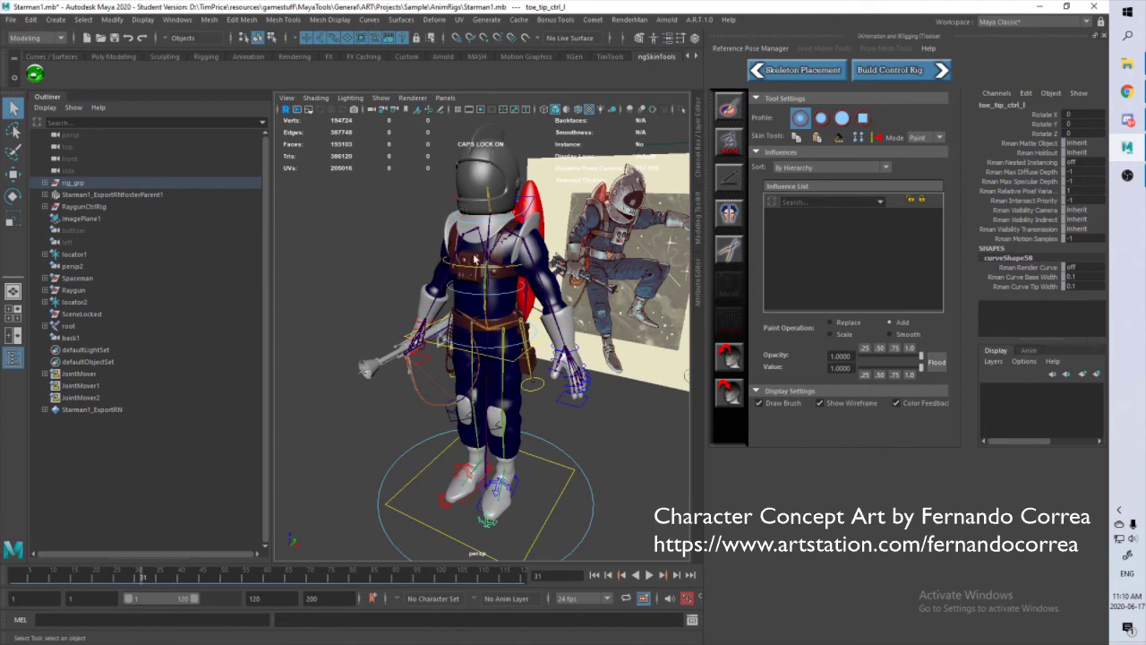
# Step: Create a new scene from the File menu, choosing Don't Save for the Starman1 rig
pyautogui.click(11, 20)
pyautogui.click(36, 40)
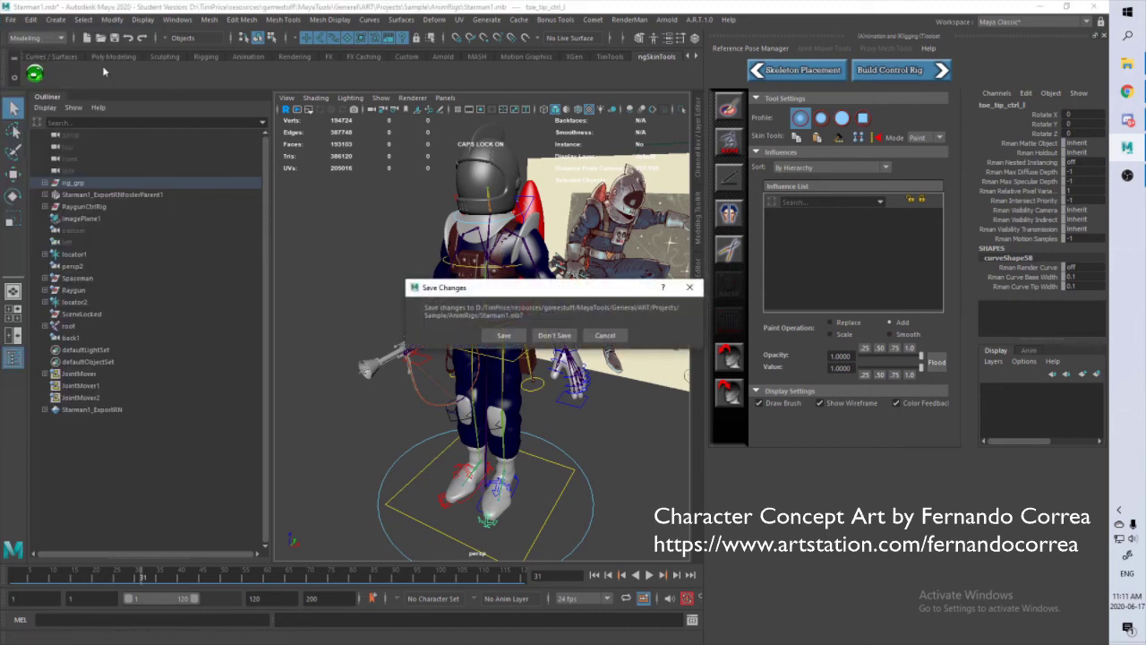
pyautogui.click(554, 335)
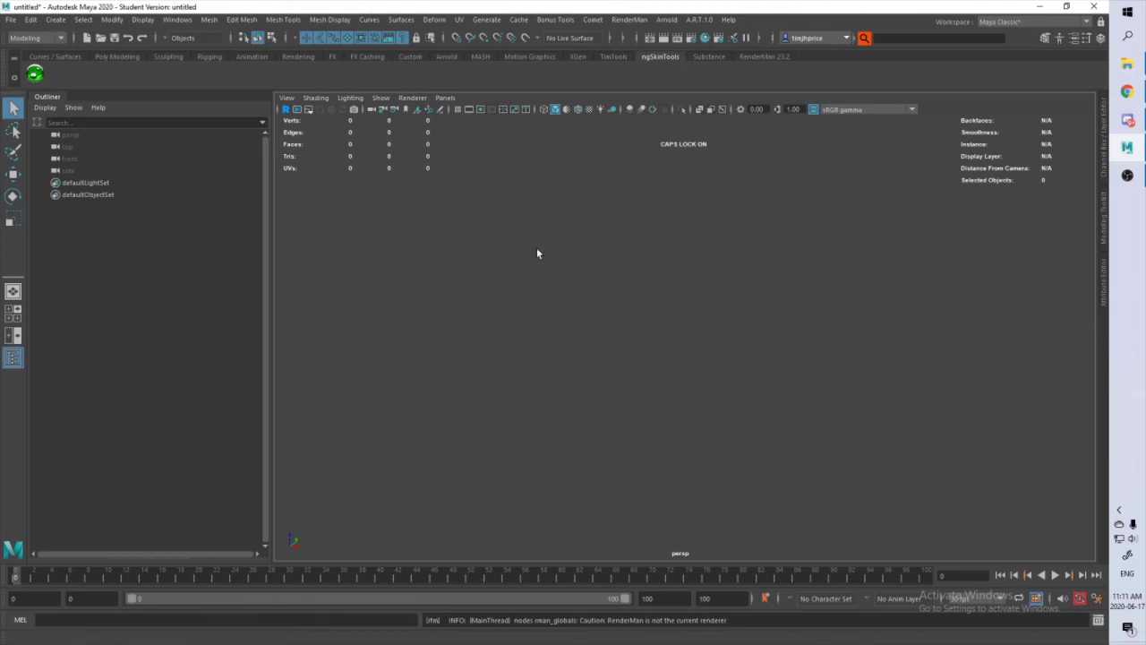
# Step: Add TOON via A.R.T. 1.0 Add Character For Animation, continuing past both student-version warnings
pyautogui.click(698, 20)
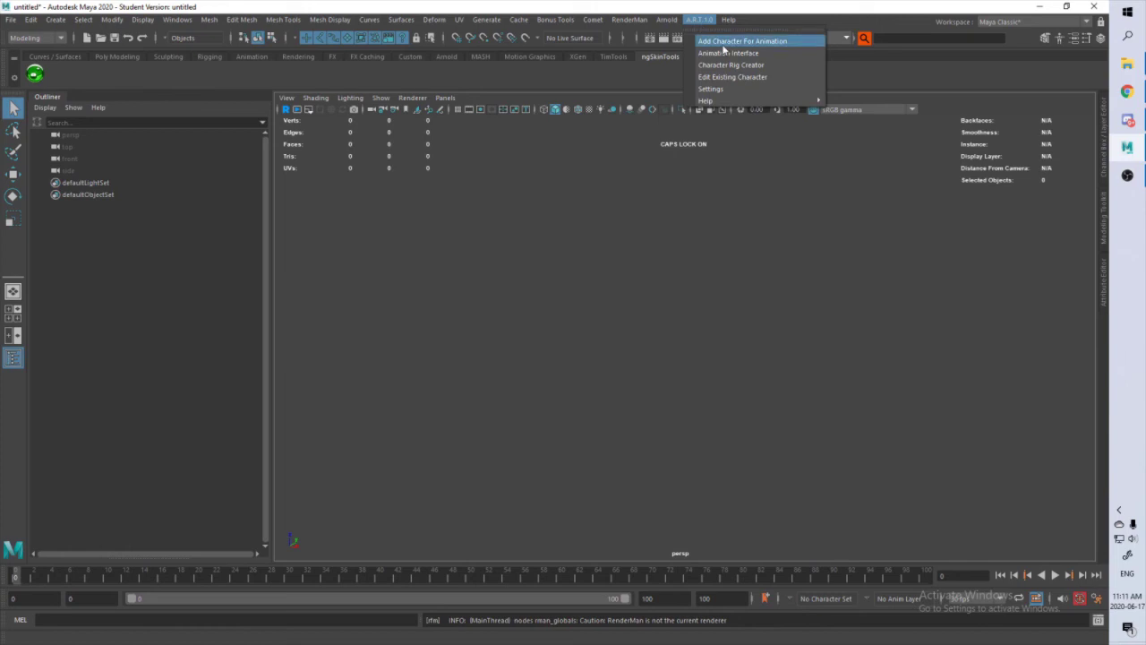
pyautogui.click(728, 41)
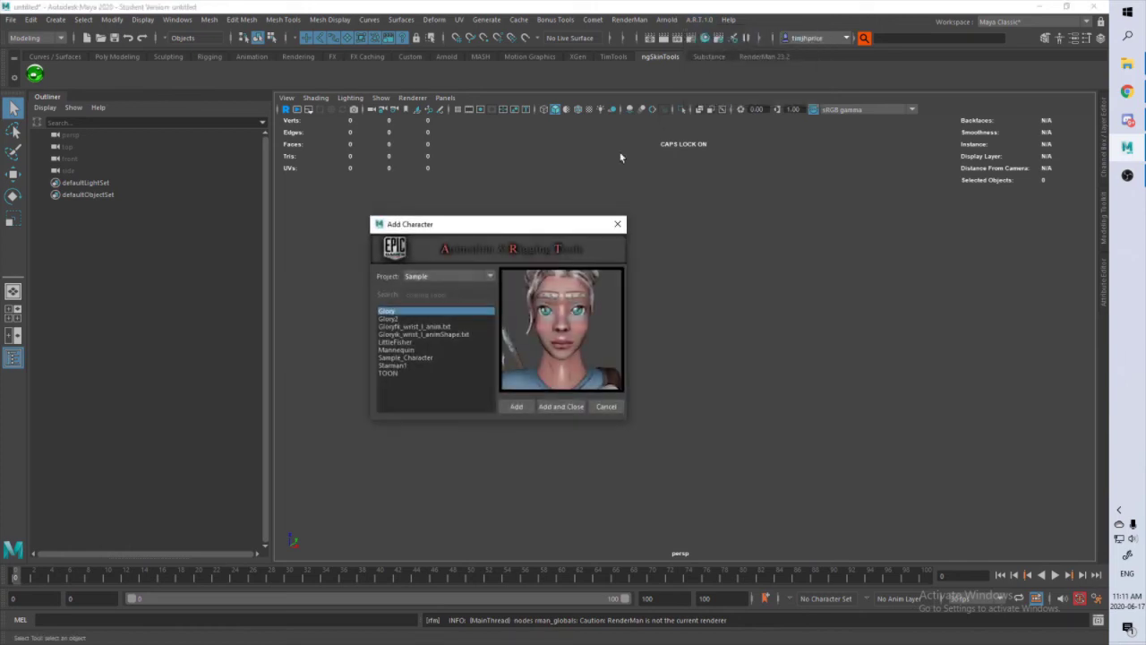
pyautogui.click(393, 371)
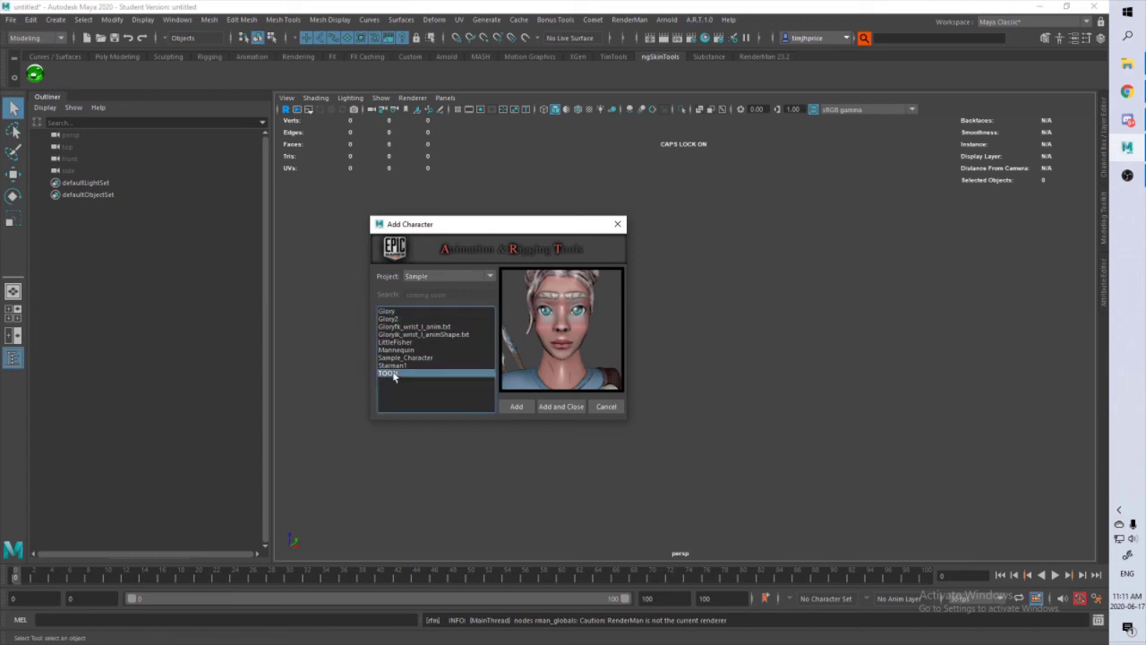
pyautogui.click(522, 406)
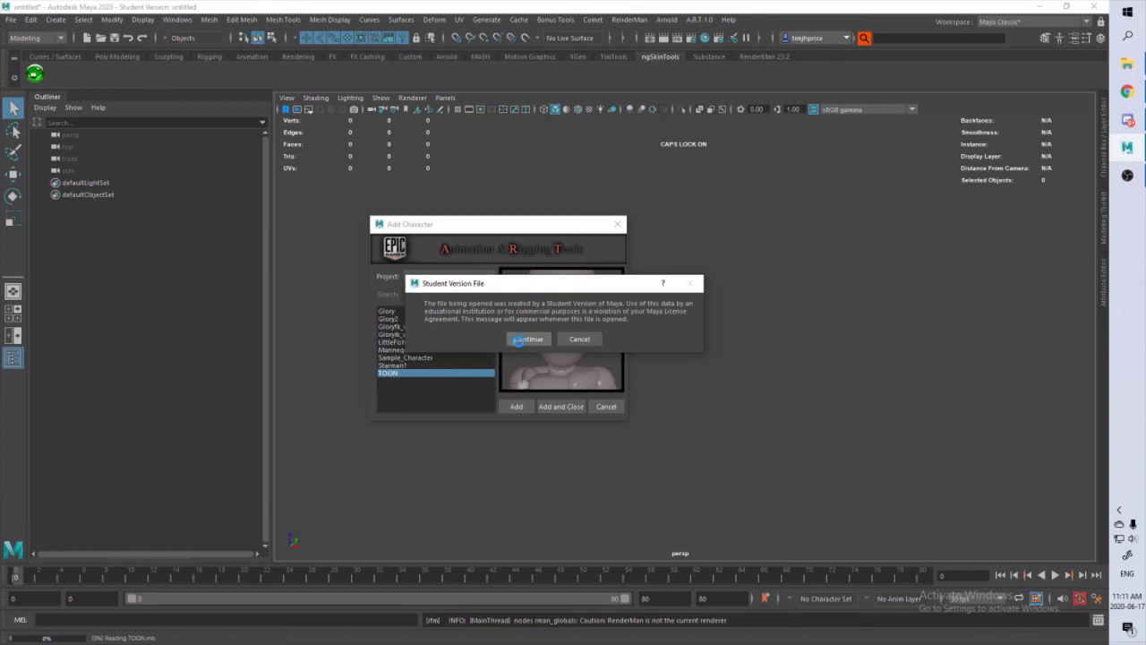
pyautogui.click(526, 339)
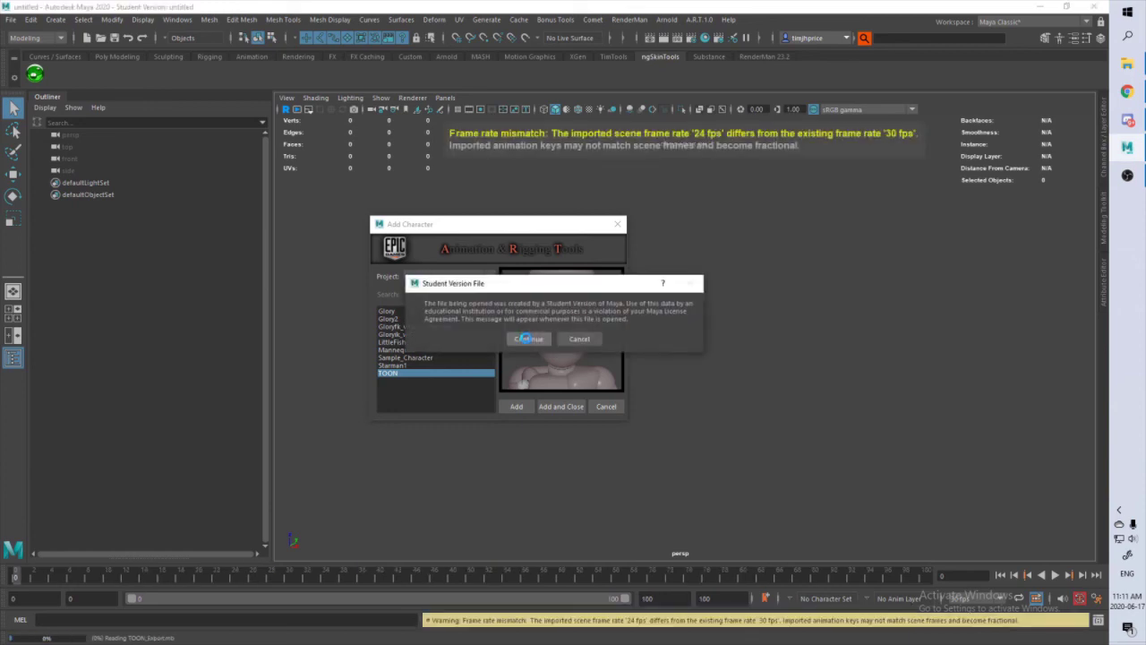
pyautogui.click(526, 338)
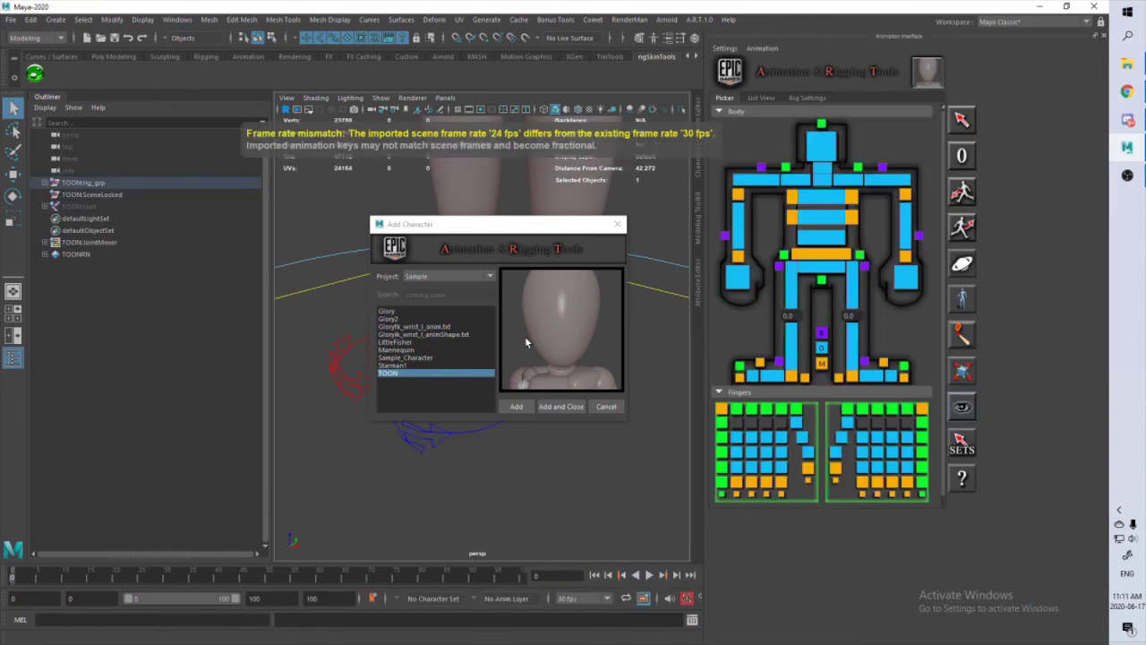
# Step: Close the add-character dialog and orbit and zoom around the TOON character
pyautogui.click(617, 224)
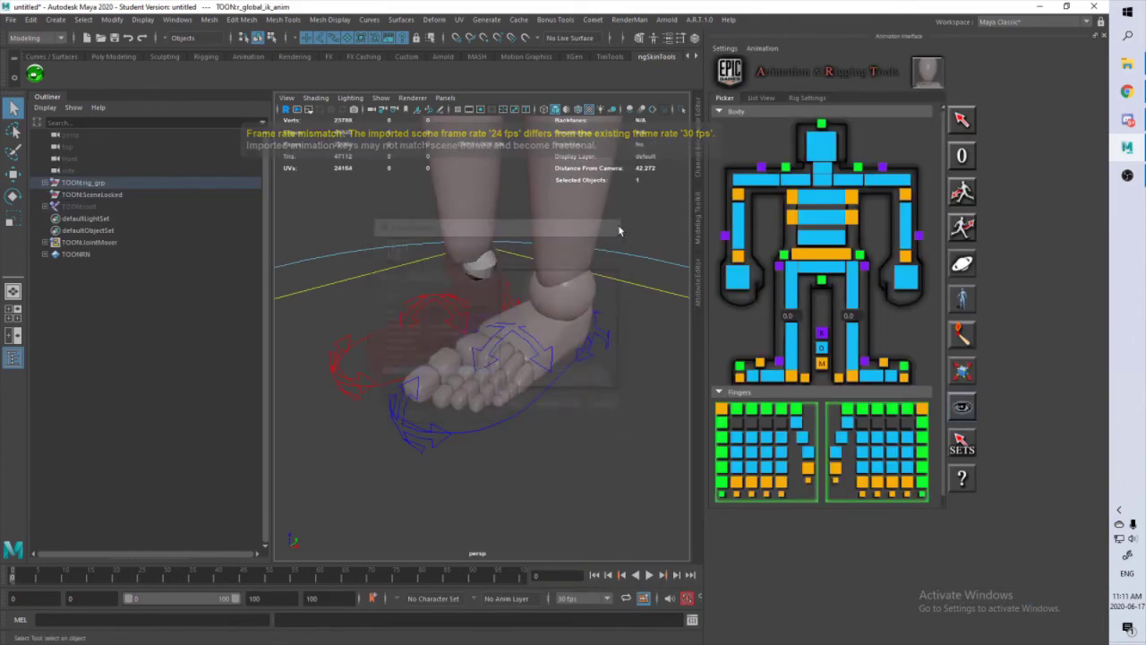
pyautogui.scroll(-3, 597, 286)
pyautogui.scroll(-3, 582, 286)
pyautogui.keyDown('alt'); pyautogui.moveTo(569, 275); pyautogui.dragTo(531, 359, button='middle'); pyautogui.keyUp('alt')
pyautogui.scroll(-3, 531, 359)
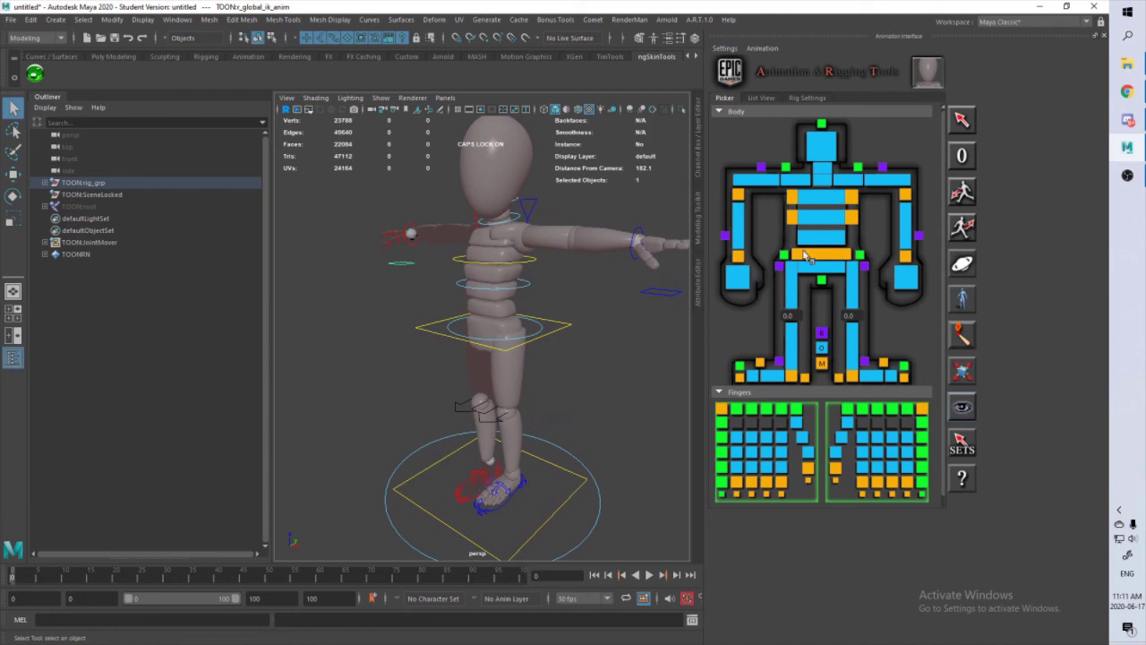
pyautogui.keyDown('alt'); pyautogui.moveTo(562, 288); pyautogui.dragTo(594, 287); pyautogui.keyUp('alt')
pyautogui.scroll(-2, 550, 289)
# Step: In the picker, select the thigh FK, upper-arm twist, finger IK and body controls
pyautogui.click(791, 283)
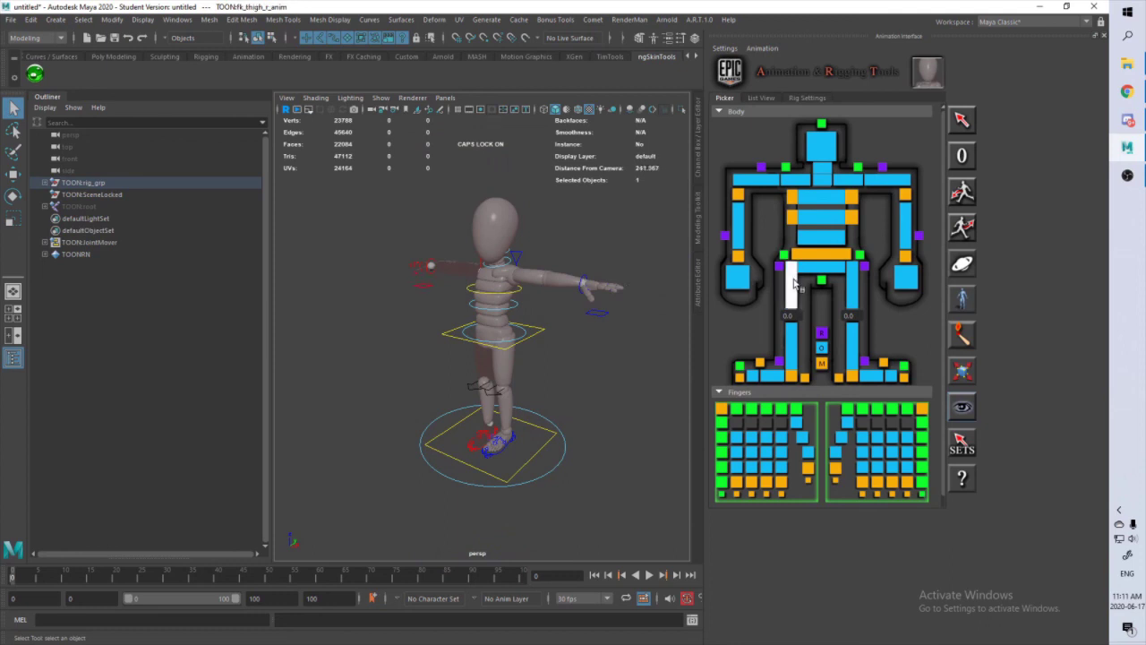
pyautogui.click(853, 273)
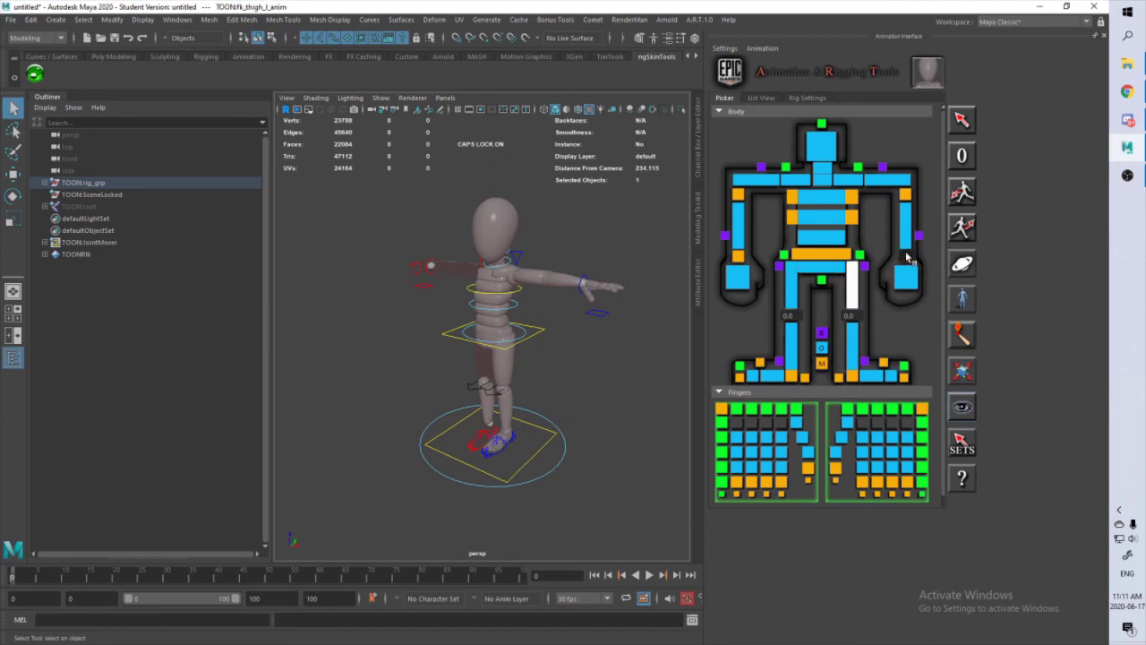
pyautogui.click(905, 257)
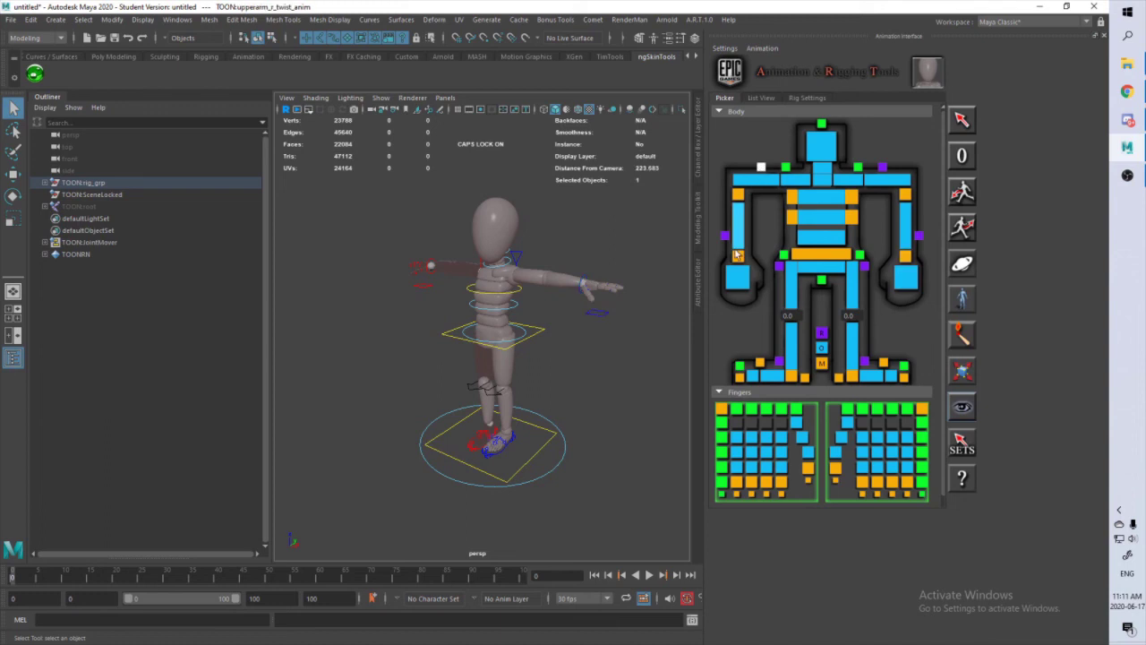
pyautogui.click(760, 425)
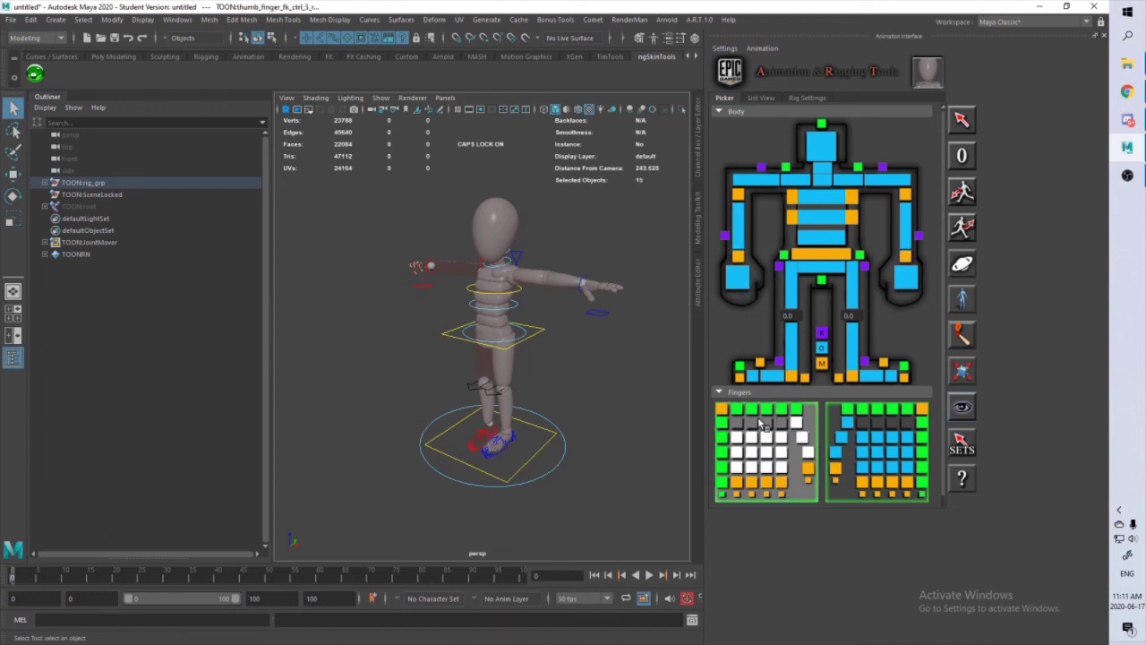
pyautogui.click(767, 483)
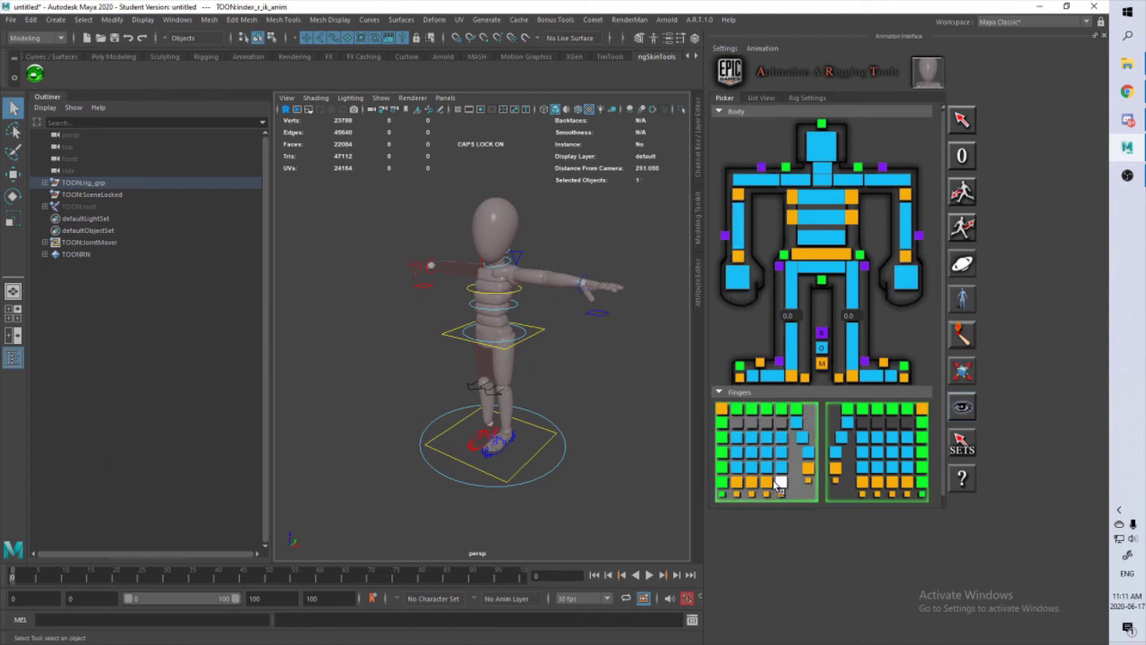
pyautogui.click(751, 483)
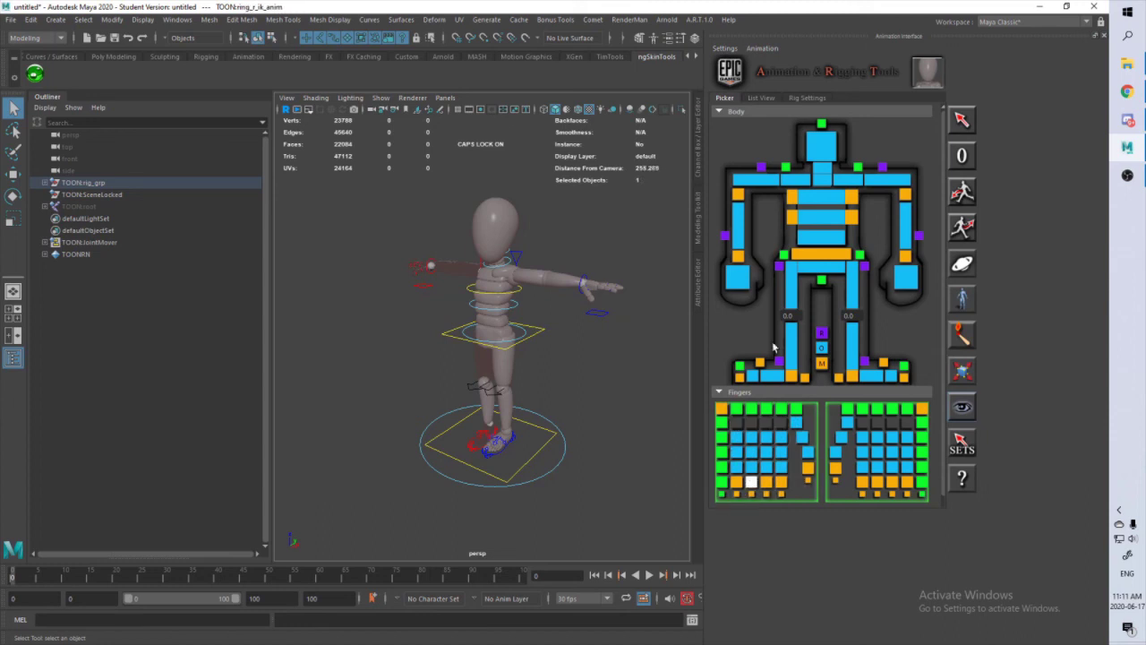
pyautogui.click(826, 257)
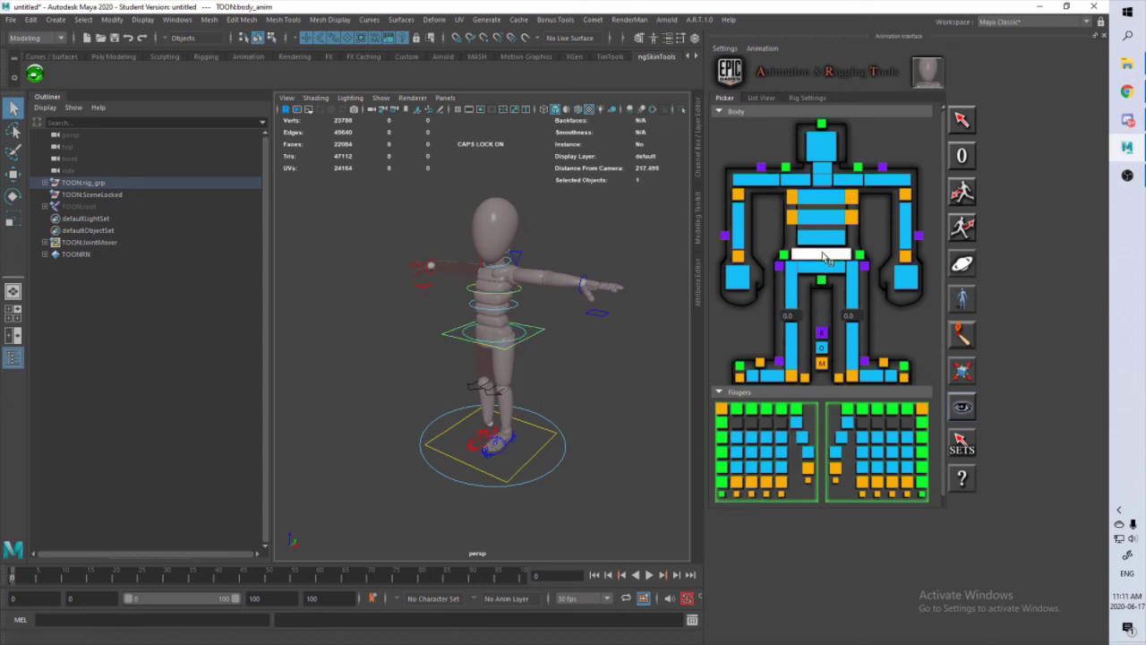
# Step: In Rig Settings, toggle the Left Arm from FK MODE to IK MODE
pyautogui.click(761, 98)
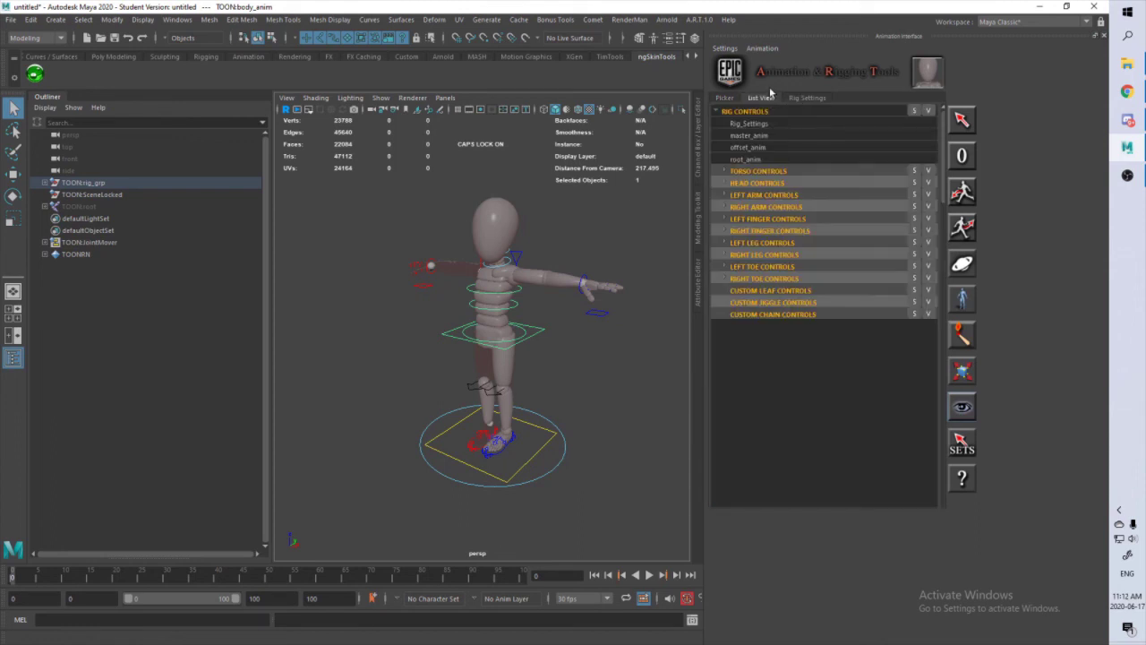
pyautogui.click(806, 98)
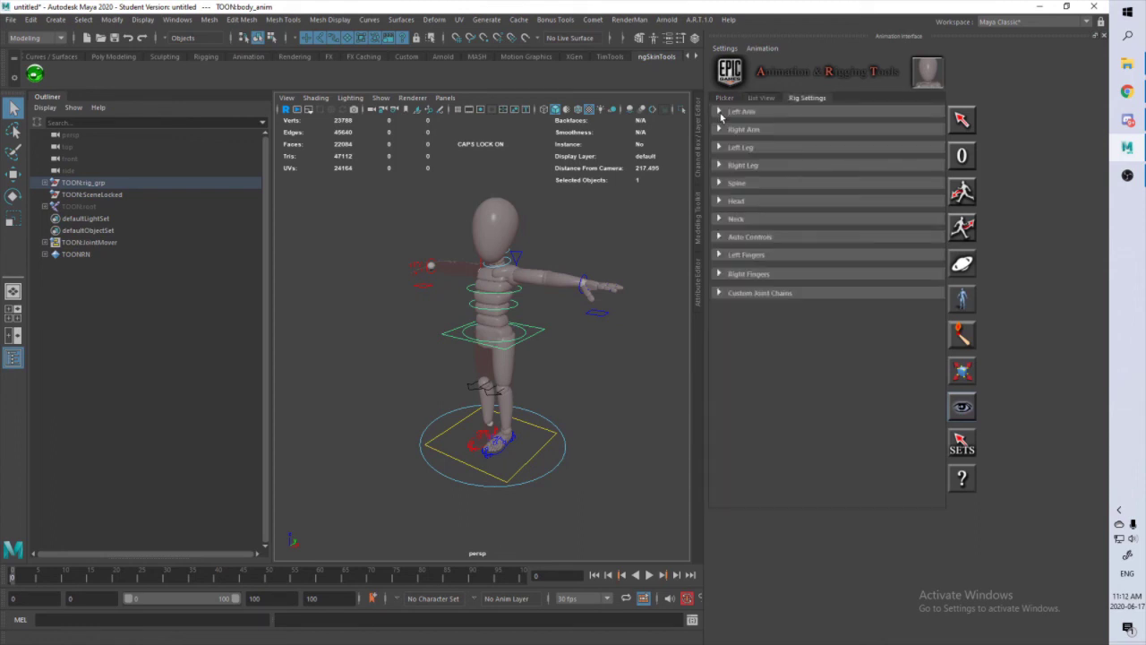
pyautogui.click(721, 113)
pyautogui.click(792, 154)
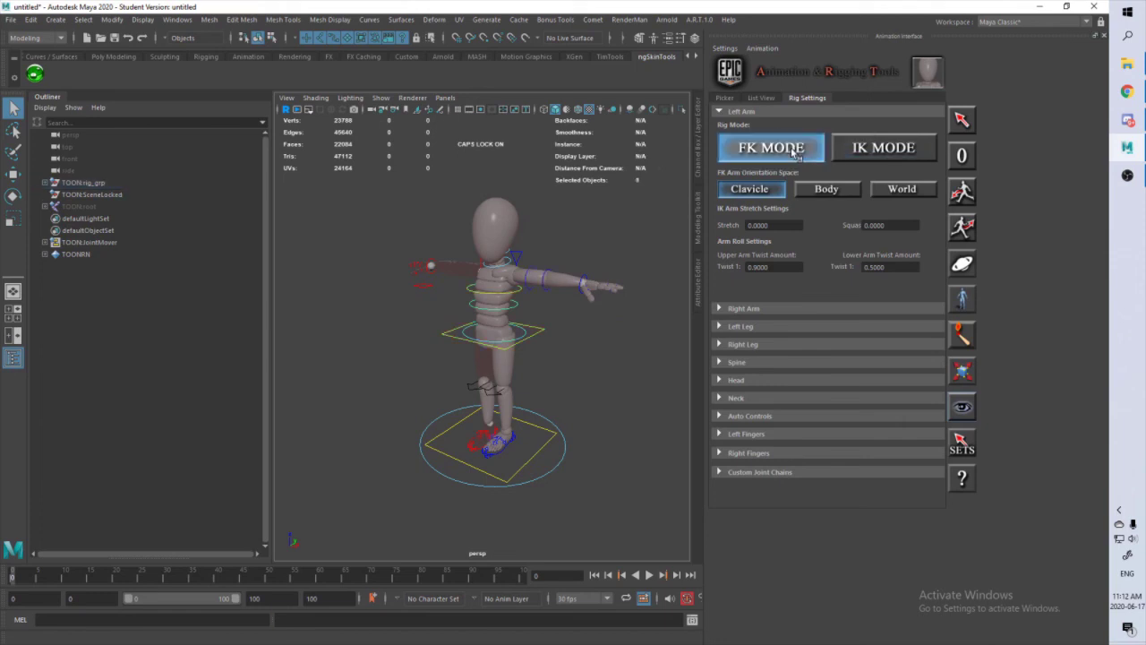
pyautogui.click(886, 151)
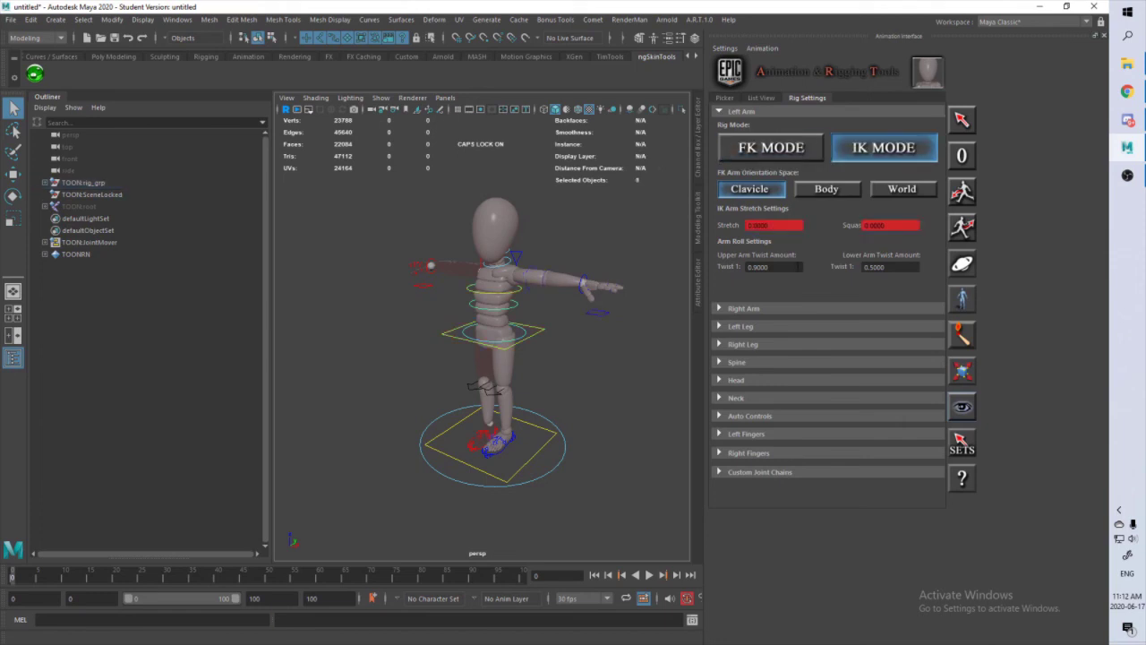
# Step: Switch the Right Arm to FK MODE and rotate its FK shoulder control downward
pyautogui.click(718, 308)
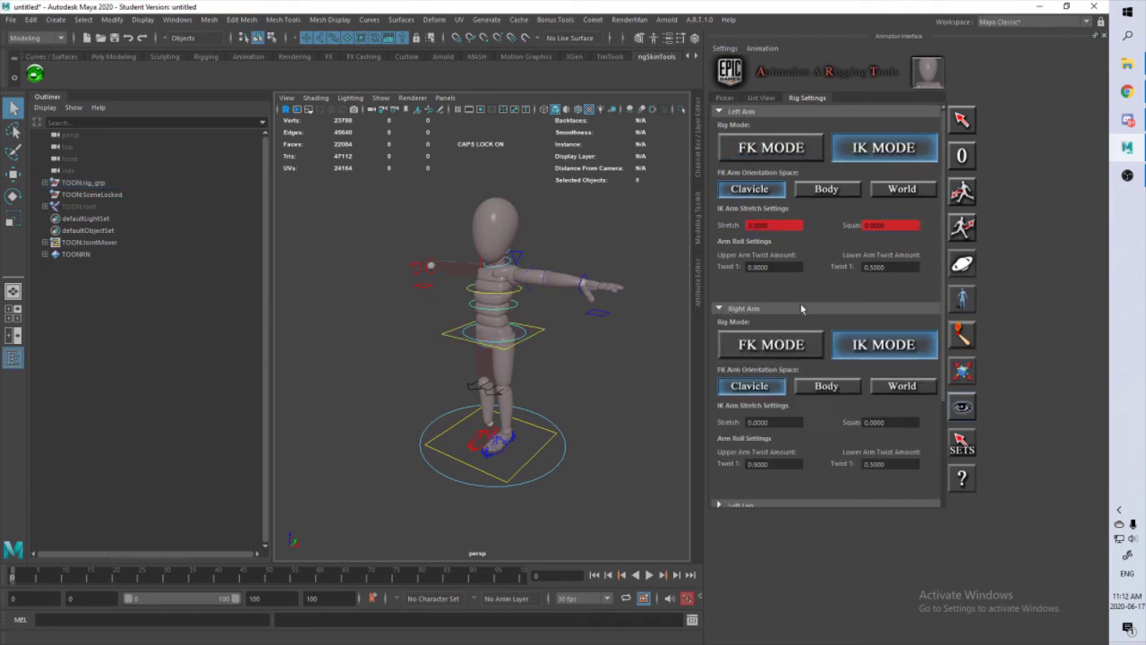
pyautogui.scroll(-3, 750, 322)
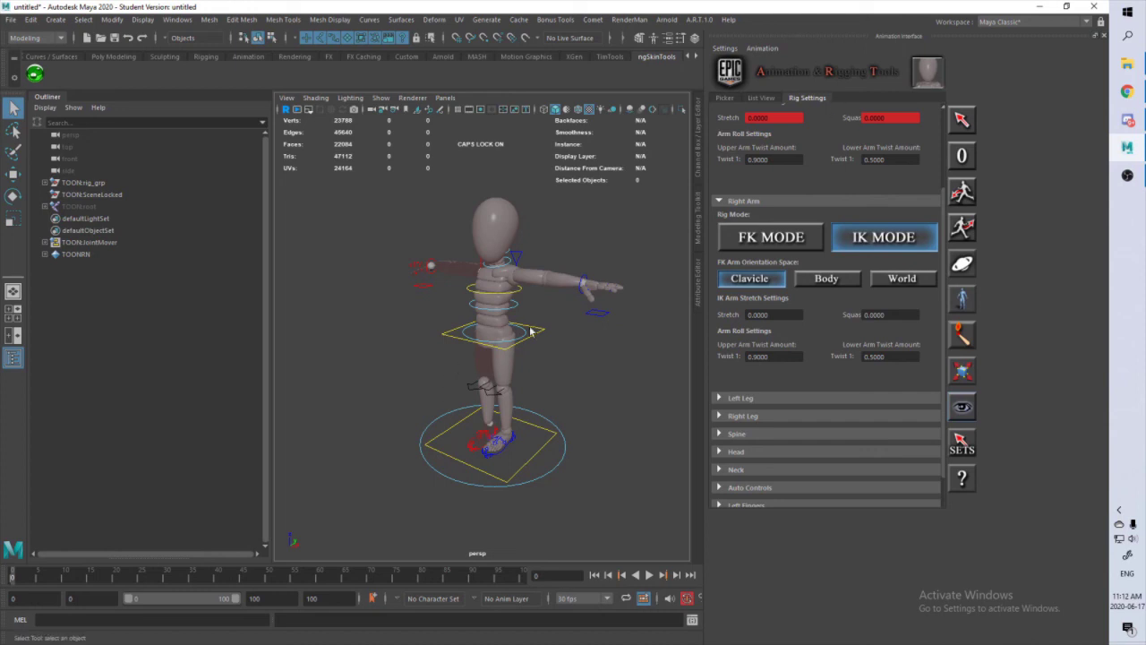
pyautogui.click(748, 240)
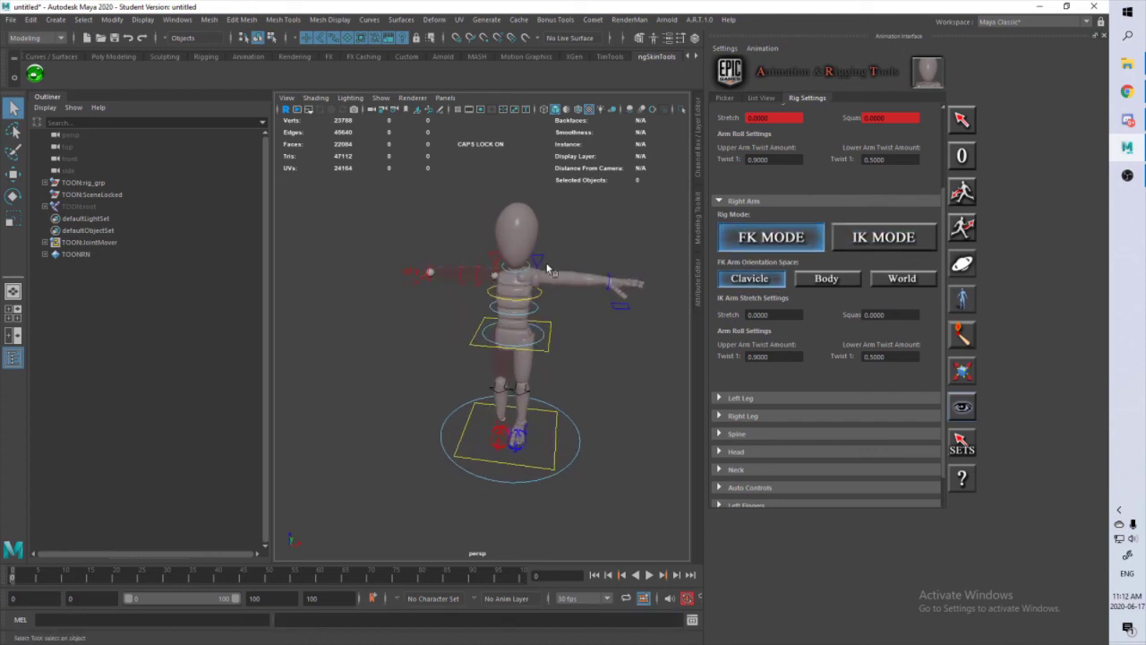
pyautogui.scroll(10, 501, 295)
pyautogui.click(530, 315)
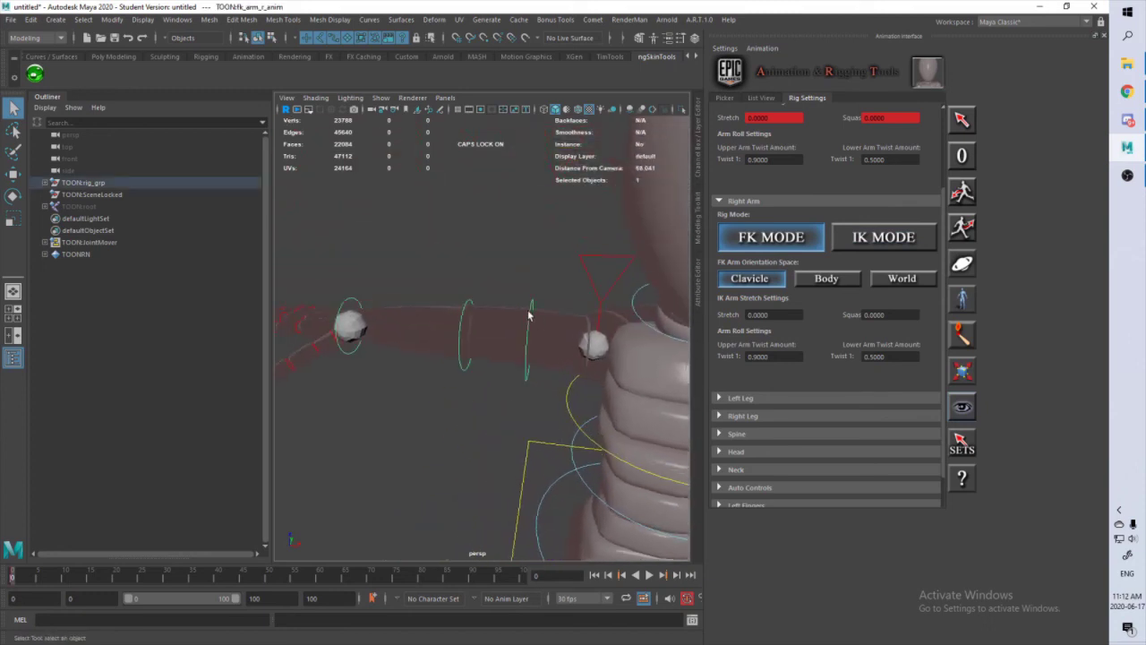
pyautogui.scroll(-5, 538, 327)
pyautogui.press('e')
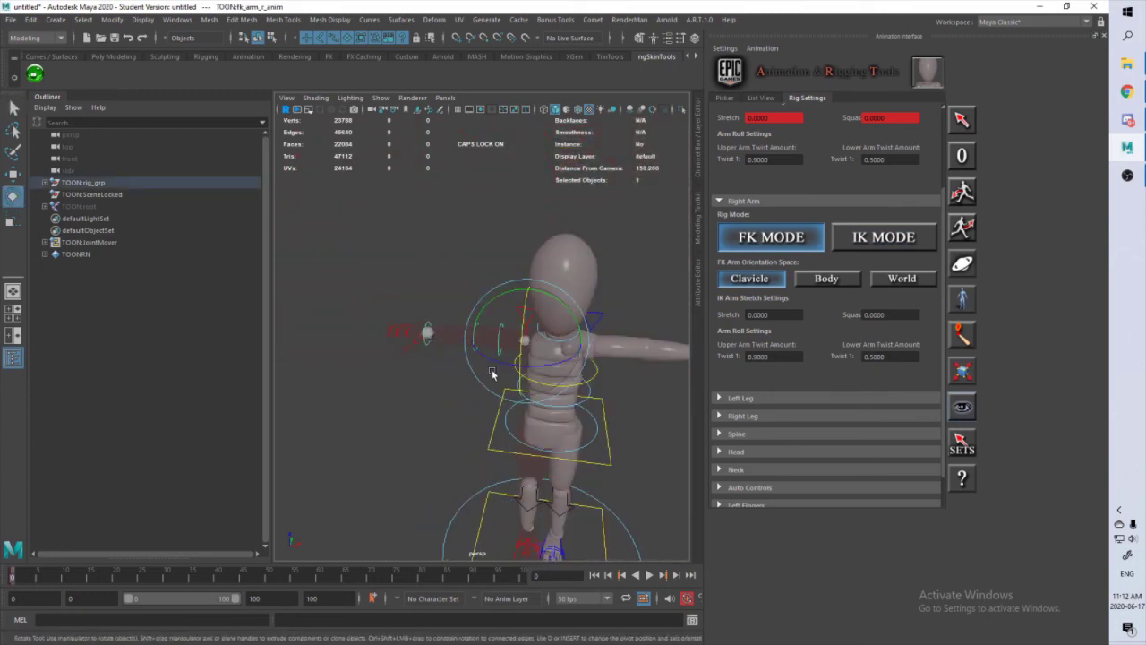
pyautogui.moveTo(488, 345); pyautogui.dragTo(428, 308)
# Step: Bend the right elbow FK control, then leave the right arm in IK MODE
pyautogui.click(476, 338)
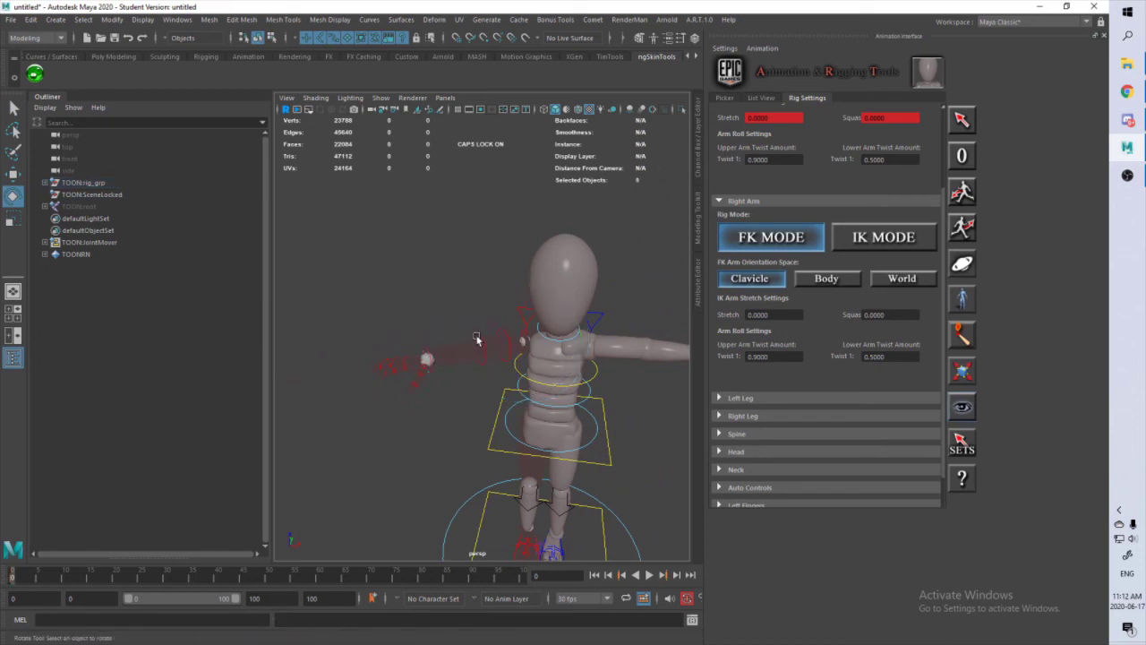
pyautogui.click(480, 341)
pyautogui.moveTo(499, 372); pyautogui.dragTo(458, 376)
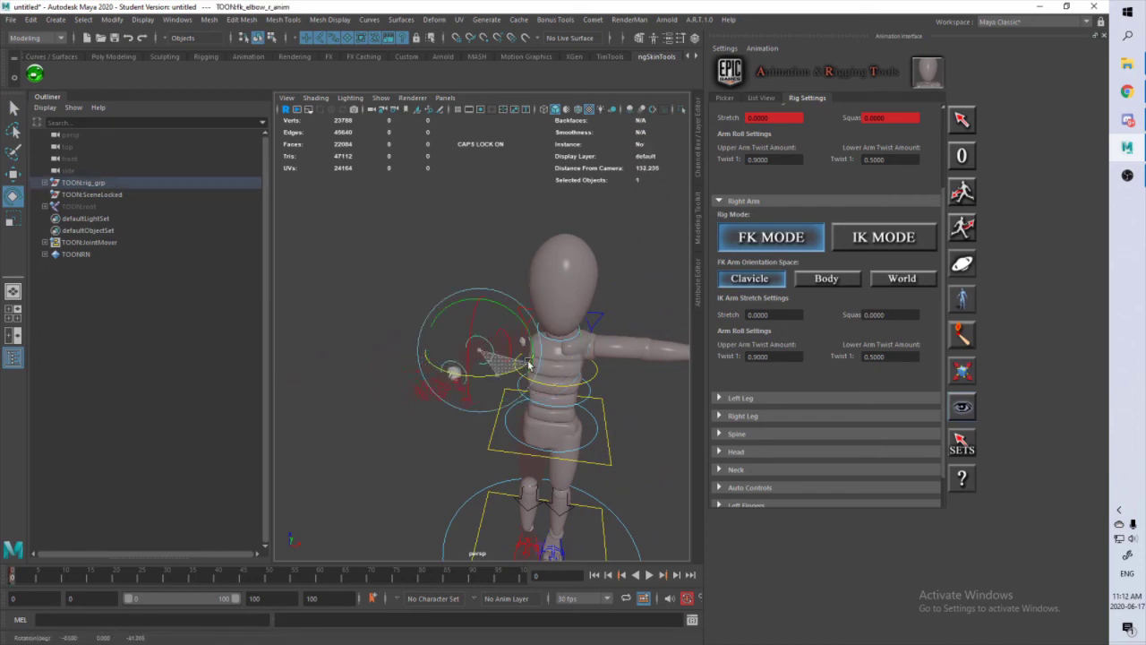
pyautogui.click(440, 283)
pyautogui.click(880, 238)
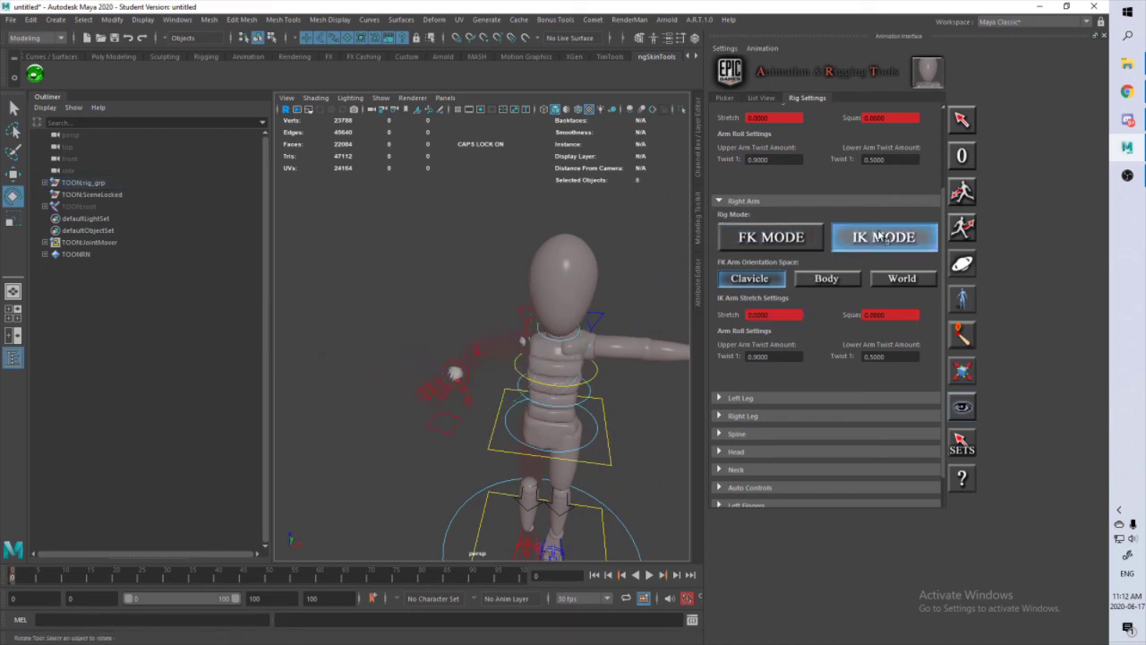
pyautogui.click(803, 242)
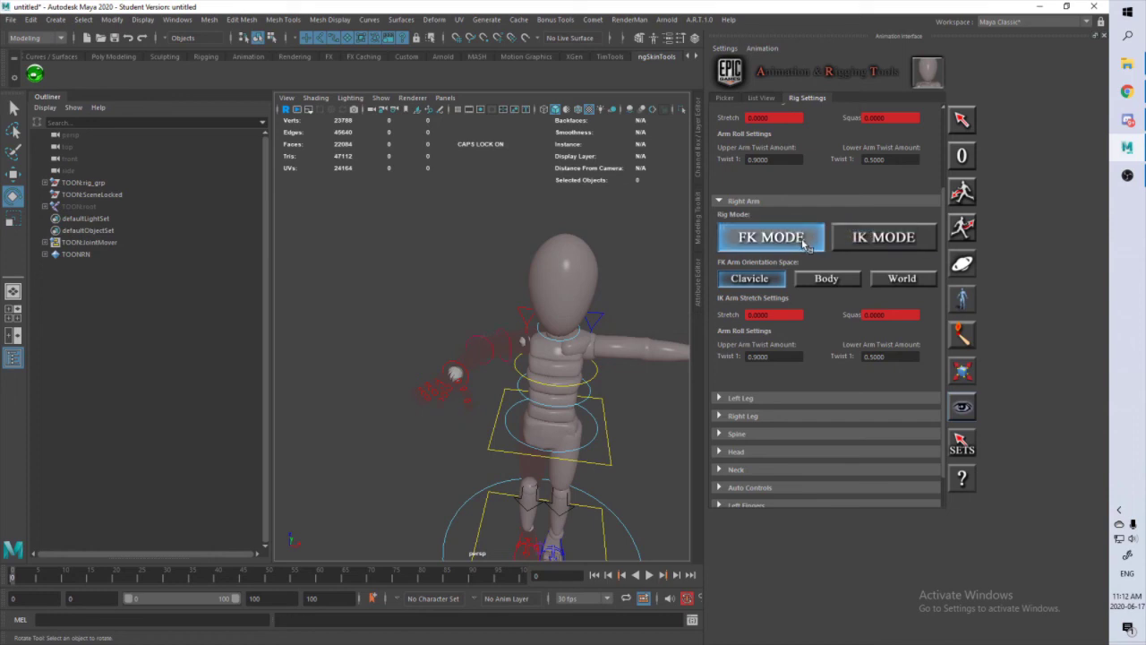
pyautogui.click(851, 243)
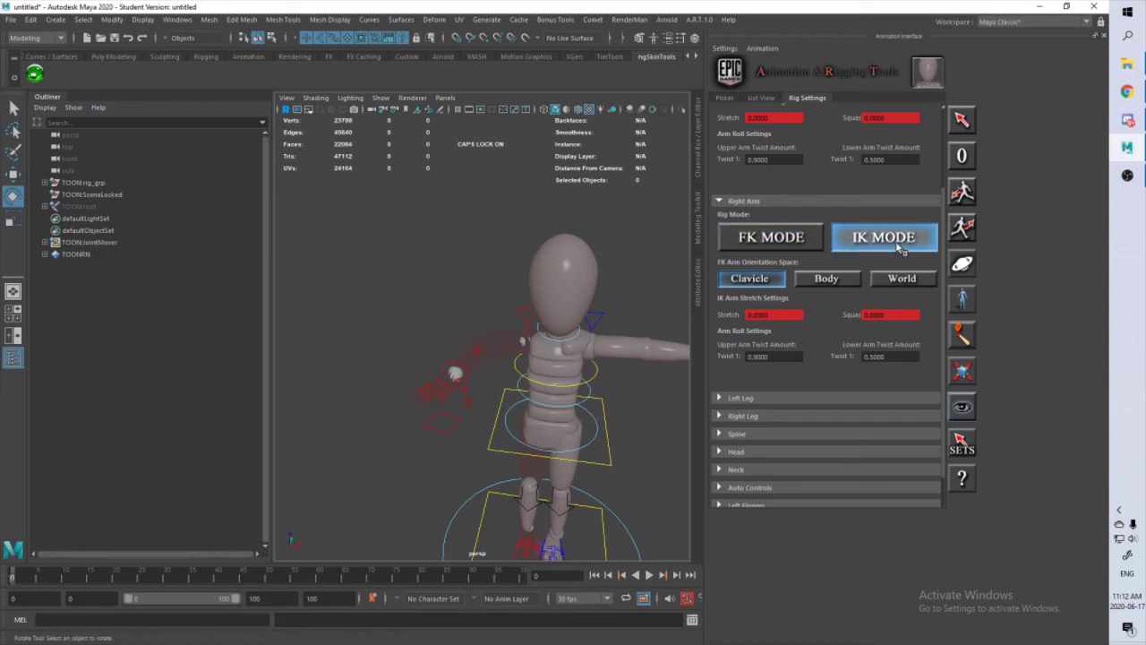
pyautogui.keyDown('alt'); pyautogui.moveTo(553, 461); pyautogui.dragTo(518, 452); pyautogui.keyUp('alt')
pyautogui.keyDown('alt'); pyautogui.moveTo(517, 452); pyautogui.dragTo(518, 364, button='right'); pyautogui.keyUp('alt')
pyautogui.moveTo(518, 365)
pyautogui.keyDown('alt'); pyautogui.mouseDown(button='middle')
pyautogui.moveTo(503, 354)
pyautogui.moveTo(529, 383)
pyautogui.moveTo(508, 376)
pyautogui.mouseUp(button='middle'); pyautogui.keyUp('alt')
pyautogui.keyDown('alt'); pyautogui.moveTo(510, 377); pyautogui.dragTo(544, 394); pyautogui.keyUp('alt')
pyautogui.scroll(5, 543, 394)
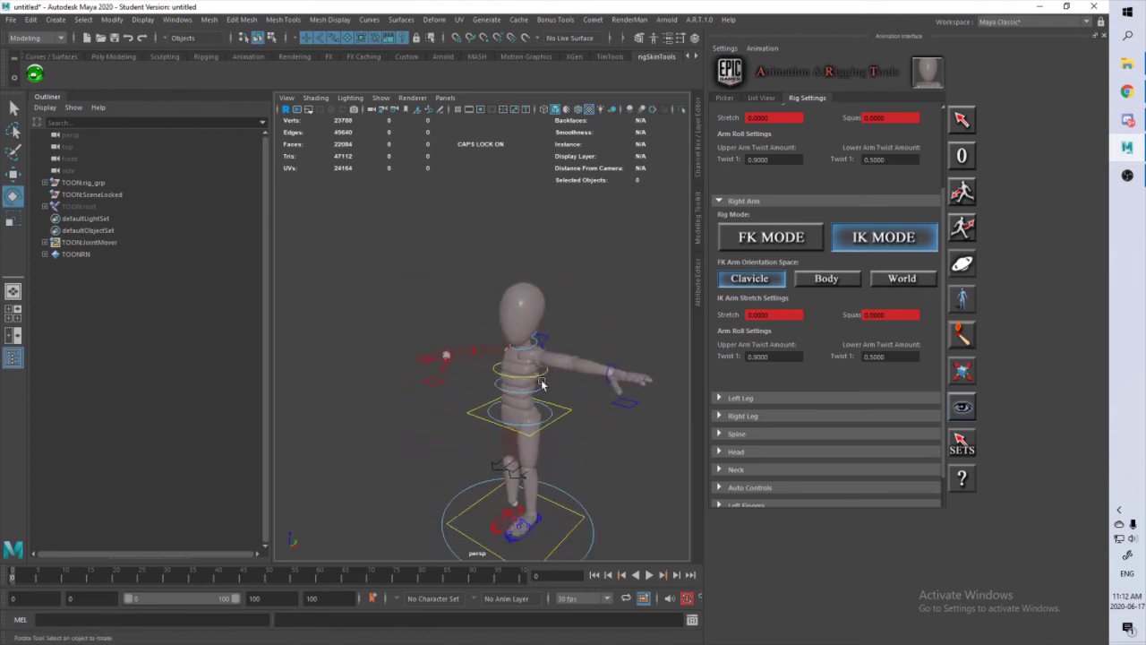
pyautogui.scroll(-5, 555, 406)
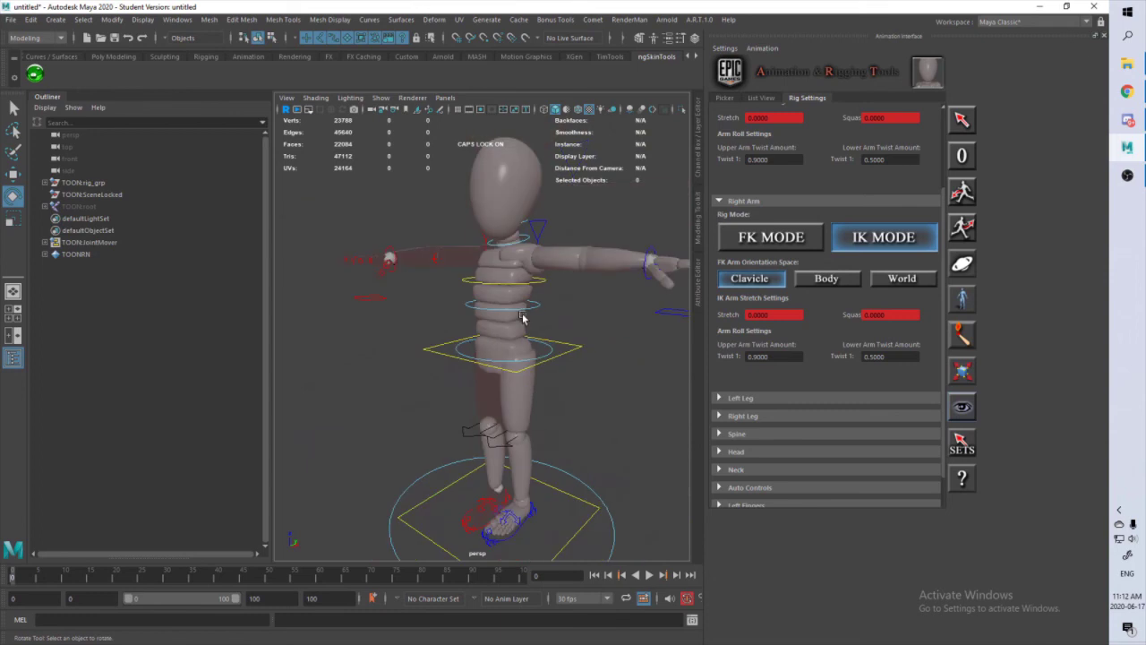
pyautogui.scroll(-3, 513, 384)
pyautogui.moveTo(512, 384)
pyautogui.keyDown('alt'); pyautogui.mouseDown()
pyautogui.moveTo(579, 376)
pyautogui.moveTo(550, 411)
pyautogui.moveTo(479, 407)
pyautogui.moveTo(501, 374)
pyautogui.mouseUp(); pyautogui.keyUp('alt')
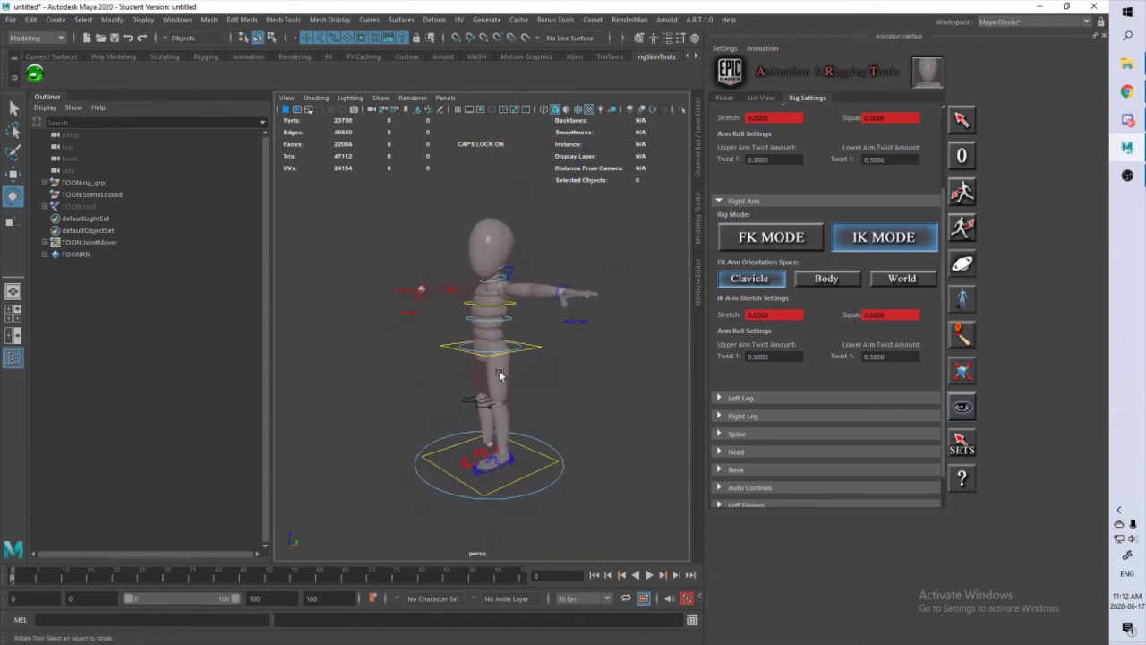
pyautogui.scroll(2, 503, 371)
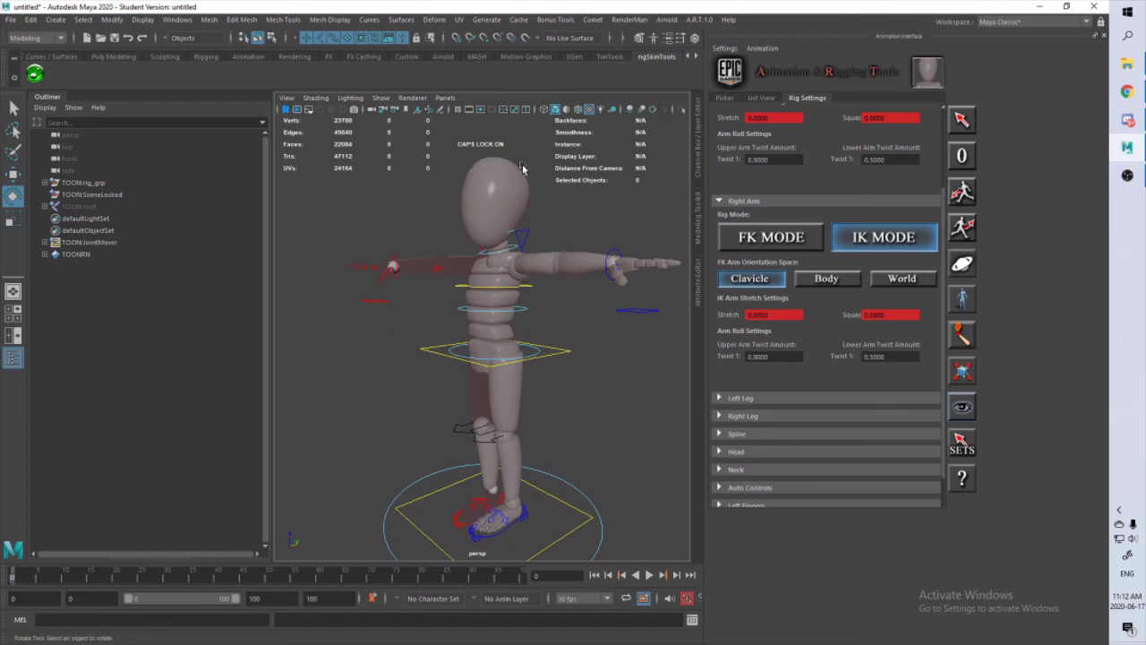
pyautogui.keyDown('alt'); pyautogui.moveTo(520, 266); pyautogui.dragTo(657, 237); pyautogui.keyUp('alt')
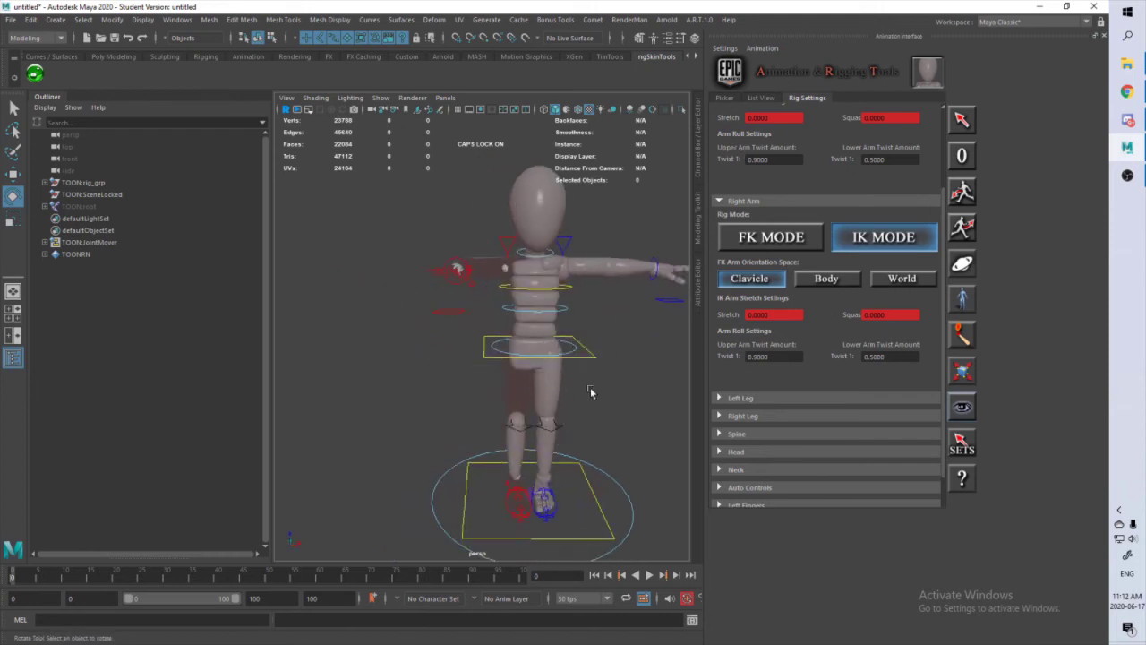
pyautogui.keyDown('alt'); pyautogui.moveTo(635, 405); pyautogui.dragTo(535, 399); pyautogui.keyUp('alt')
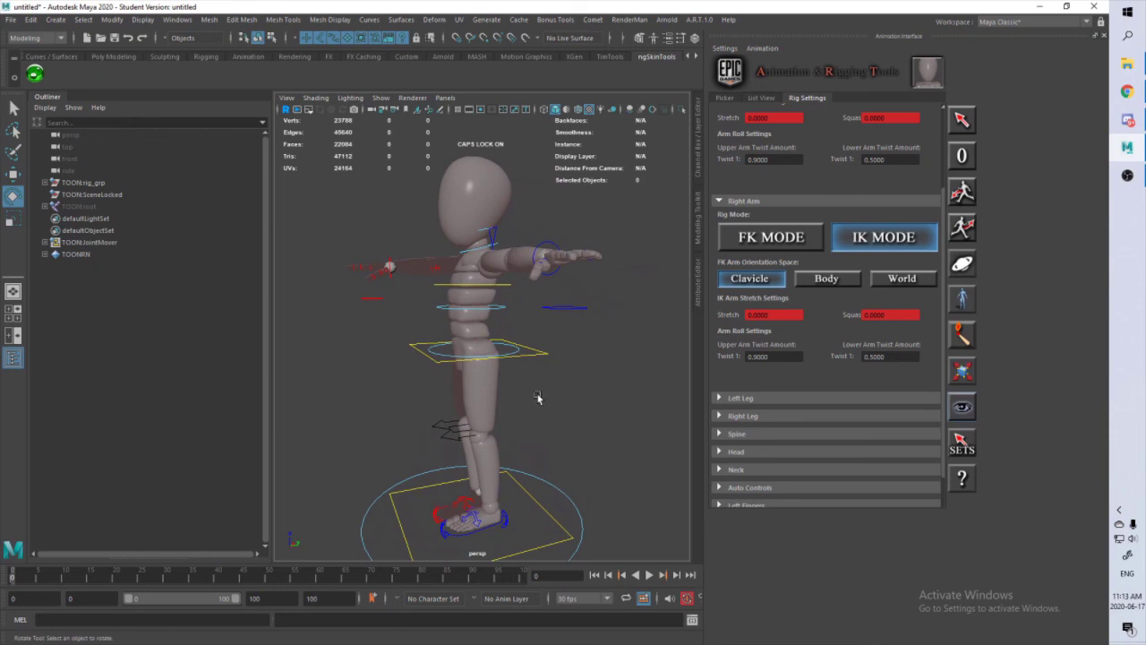
pyautogui.click(1127, 92)
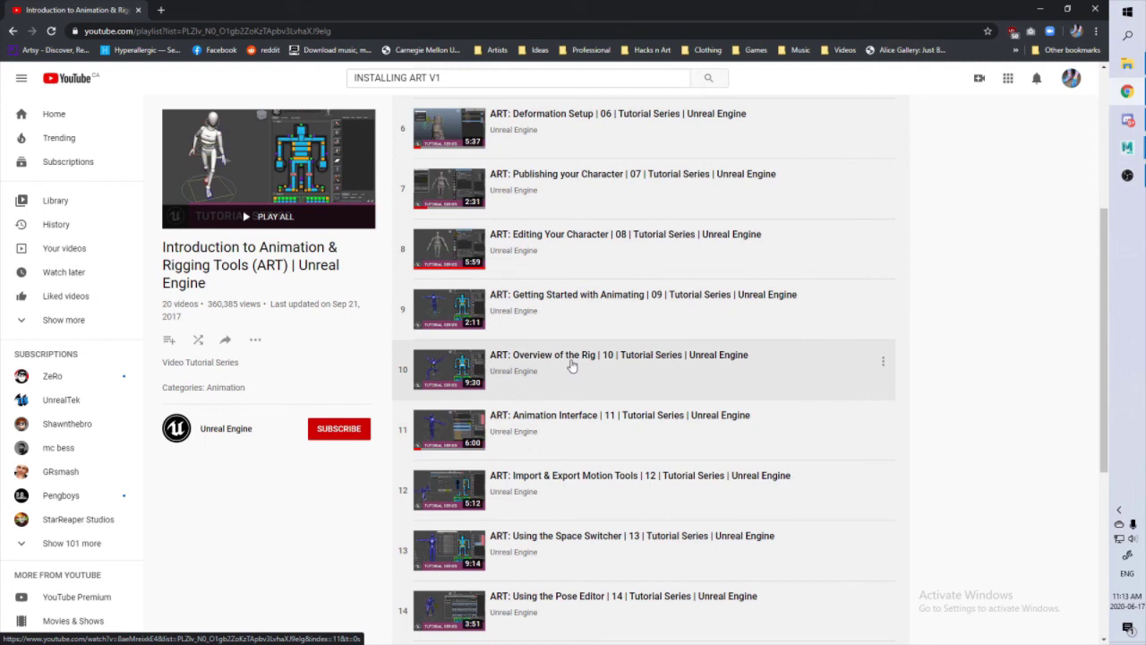
pyautogui.scroll(-4, 570, 365)
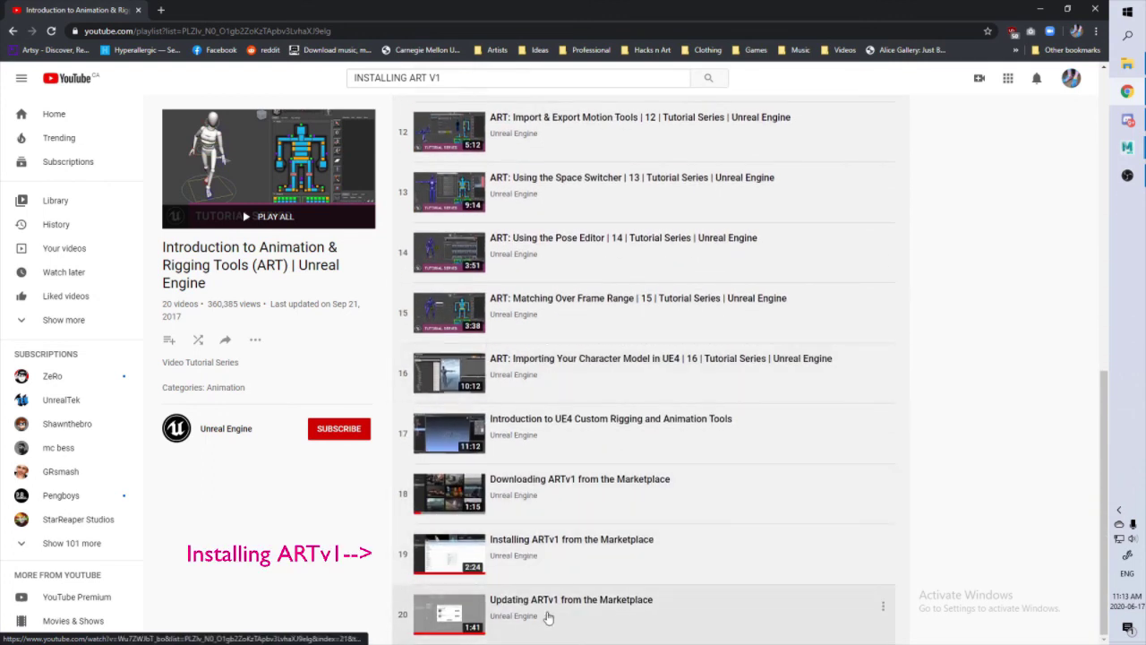
pyautogui.click(1041, 9)
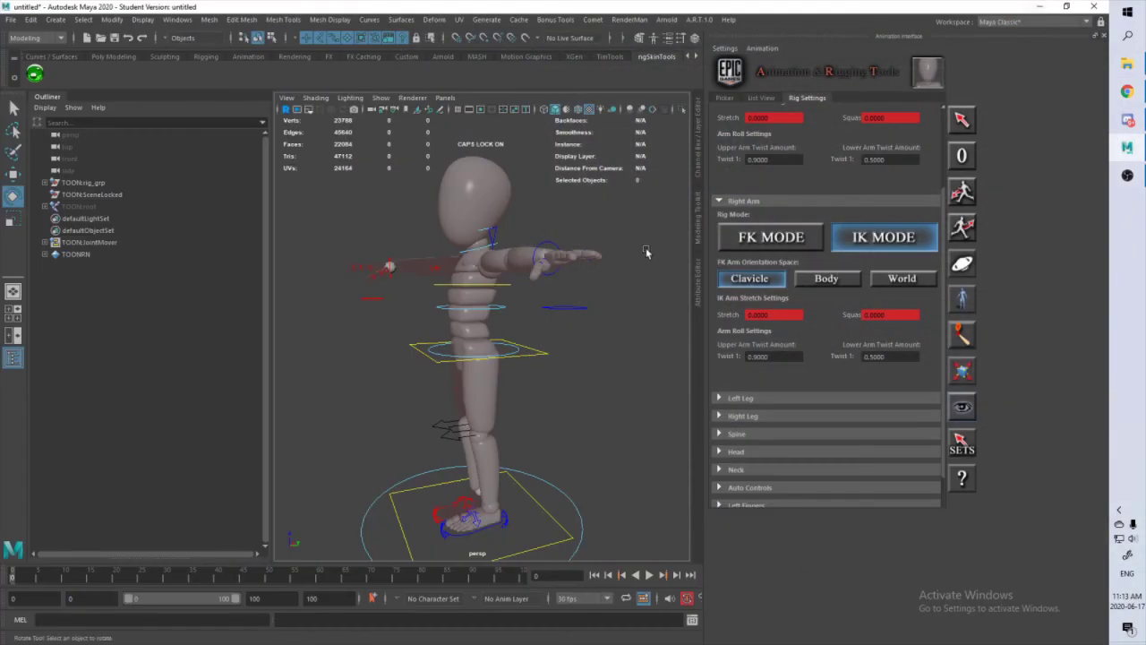